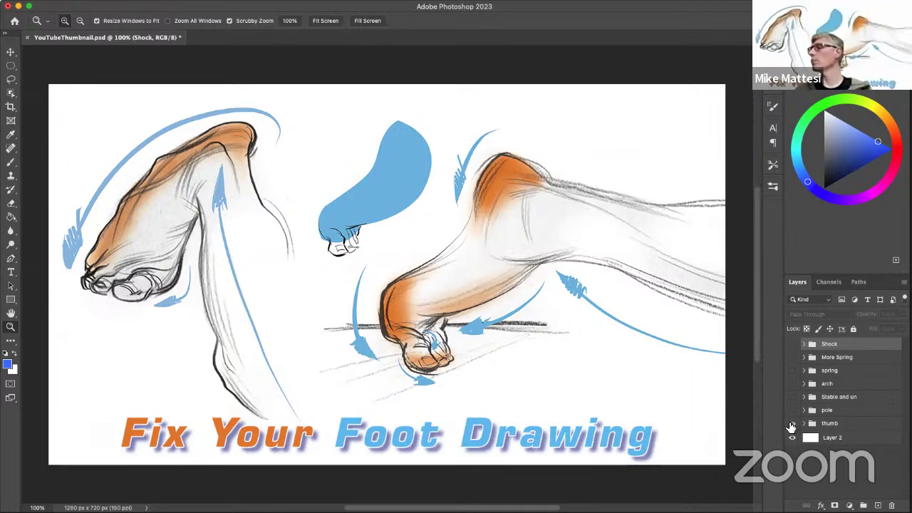
Page through the reference slide groups one at a time, moving from thumb through pole and Stable and un to arch
left_click(792, 423)
left_click(792, 411)
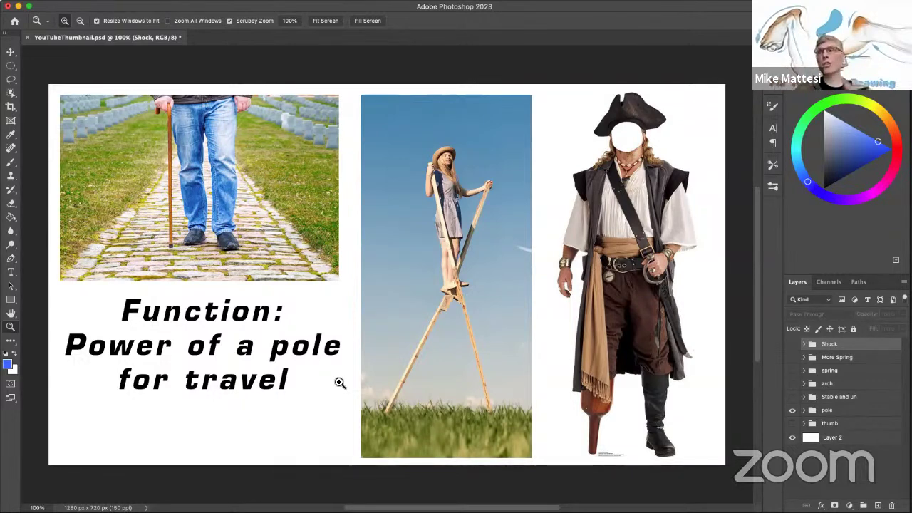
left_click(792, 410)
left_click(792, 397)
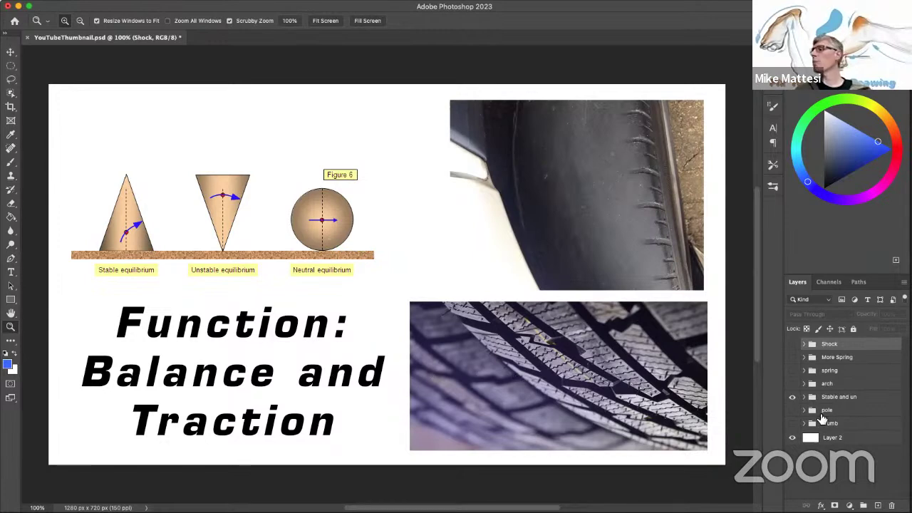
left_click(792, 397)
left_click(791, 383)
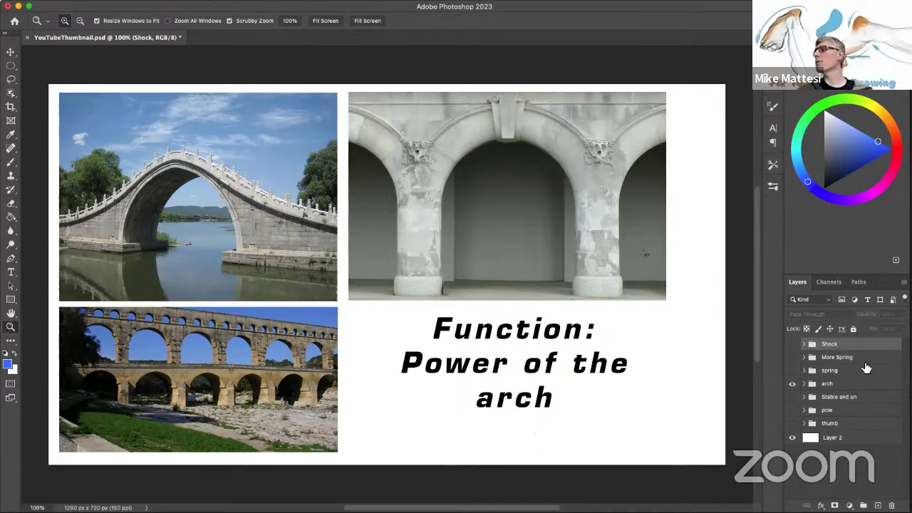
Hide the arch group and add a new empty layer directly above it
left_click(792, 384)
left_click(849, 384)
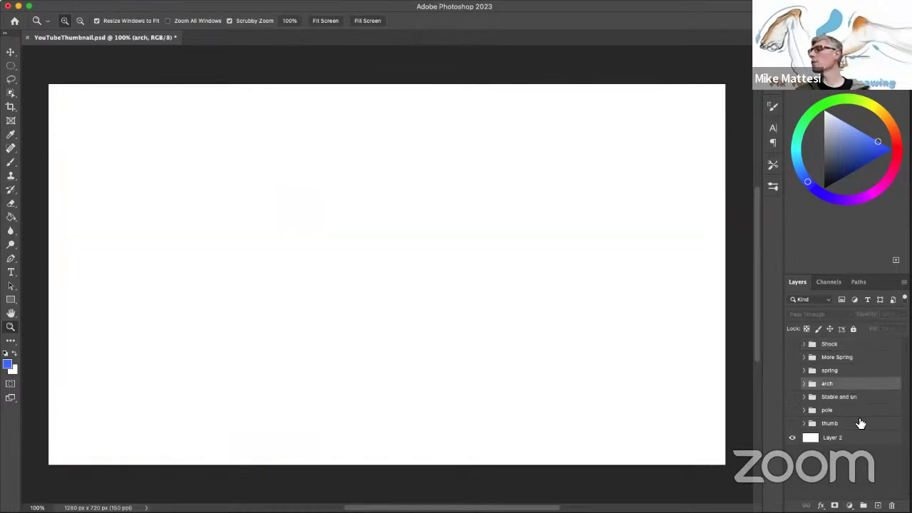
key("super+alt+shift+n")
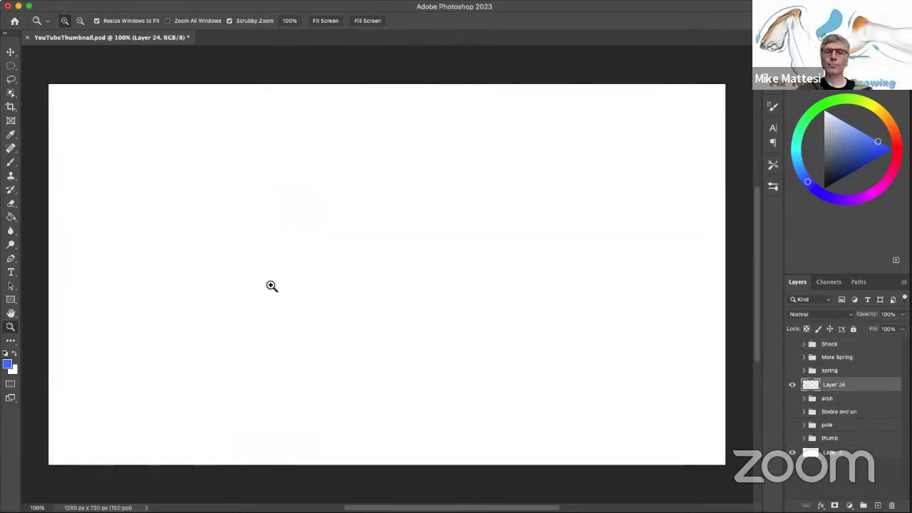
Brush a blue side-view foot sketch with a vertical heel, sloping instep, arched sole, toes and a ground line
key("b")
mouse_move(253, 315)
left_mouse_down()
mouse_move(473, 301)
mouse_move(259, 318)
left_mouse_up()
mouse_move(257, 255)
left_mouse_down()
mouse_move(258, 314)
mouse_move(329, 233)
mouse_move(485, 307)
left_mouse_up()
mouse_move(385, 253)
left_mouse_down()
mouse_move(484, 307)
mouse_move(499, 302)
mouse_move(431, 315)
mouse_move(497, 306)
left_mouse_up()
mouse_move(317, 314)
left_mouse_down()
mouse_move(359, 293)
mouse_move(348, 295)
mouse_move(410, 302)
mouse_move(389, 303)
mouse_move(407, 315)
mouse_move(396, 305)
mouse_move(485, 313)
mouse_move(380, 303)
mouse_move(248, 316)
mouse_move(382, 302)
mouse_move(429, 317)
left_mouse_up()
mouse_move(347, 232)
left_mouse_down()
mouse_move(473, 306)
mouse_move(295, 322)
left_mouse_up()
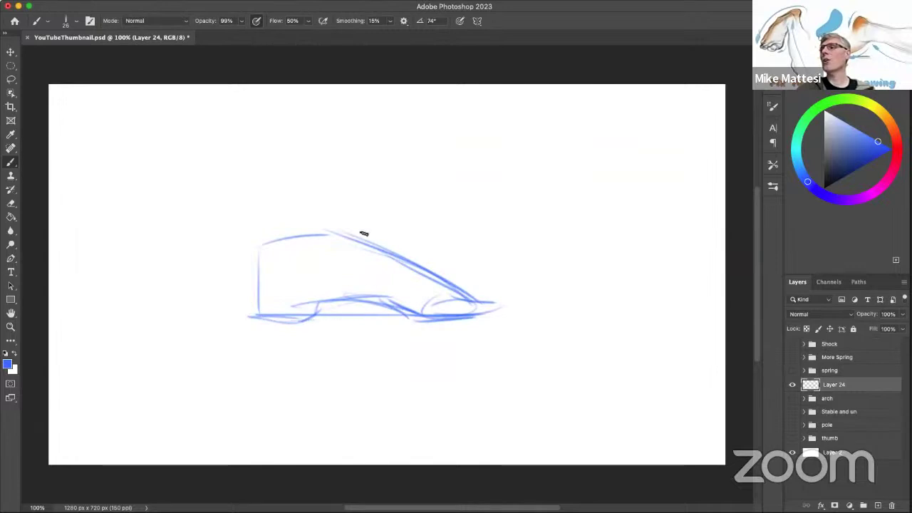
Add circles under the arch and at the ball of the foot, with a curved lift arrow and a steep line for the raised foot
mouse_move(349, 332)
left_mouse_down()
mouse_move(362, 307)
mouse_move(360, 320)
mouse_move(369, 318)
left_mouse_up()
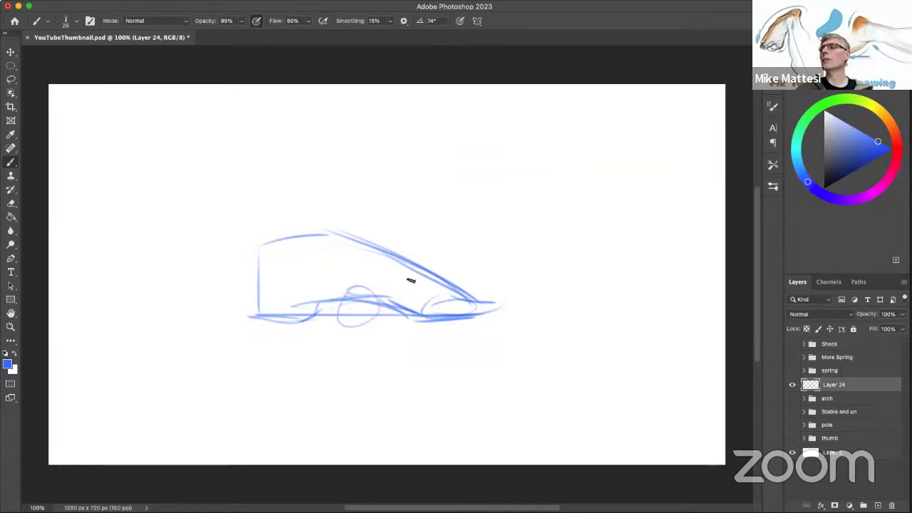
mouse_move(431, 297)
left_mouse_down()
mouse_move(443, 315)
mouse_move(421, 297)
mouse_move(442, 306)
mouse_move(420, 303)
left_mouse_up()
mouse_move(299, 308)
left_mouse_down()
mouse_move(361, 220)
mouse_move(393, 203)
mouse_move(372, 203)
mouse_move(386, 207)
mouse_move(446, 280)
left_mouse_up()
left_click_drag(416, 194, 443, 276)
Sketch and strengthen a diagonal lifted-arch line running down to the ball, and add a faint circle near the raised foot position
left_click_drag(359, 262, 420, 302)
left_click_drag(338, 247, 431, 311)
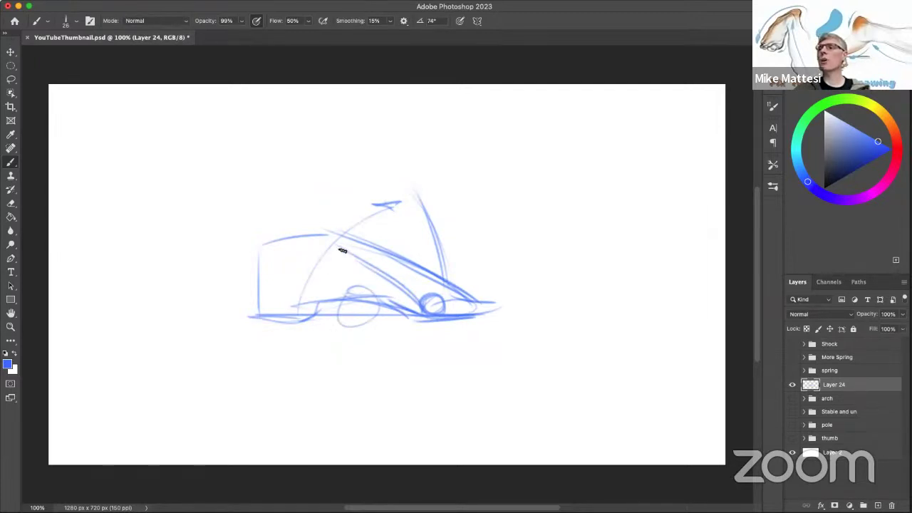
left_click_drag(351, 246, 406, 298)
left_click_drag(370, 264, 417, 311)
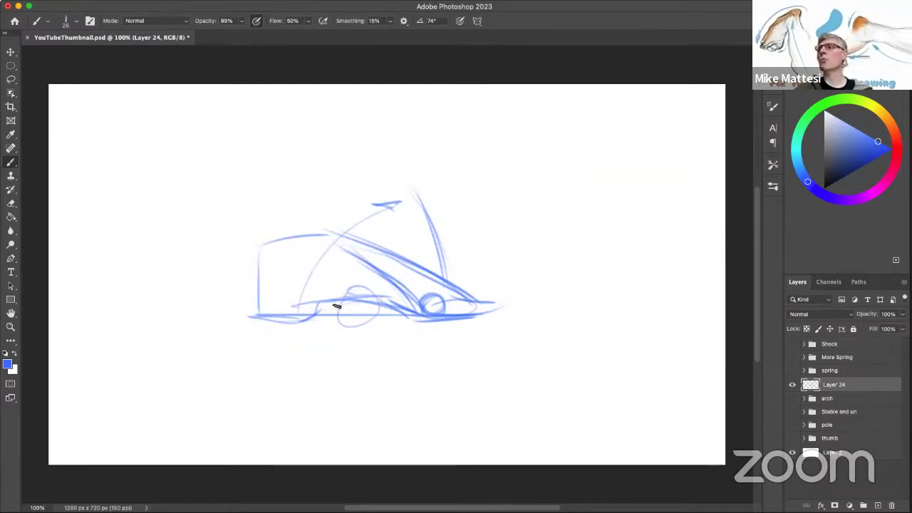
left_click_drag(384, 213, 412, 258)
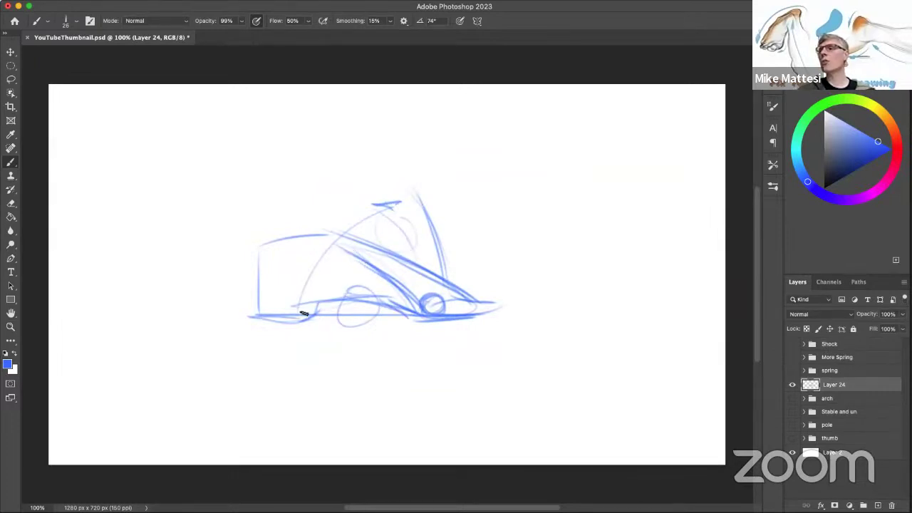
Darken the sole's arch between heel and ball, and draw contact circles around the heel and the ball of the foot
mouse_move(359, 307)
left_mouse_down()
mouse_move(337, 313)
mouse_move(414, 310)
mouse_move(300, 317)
mouse_move(439, 305)
mouse_move(308, 314)
left_mouse_up()
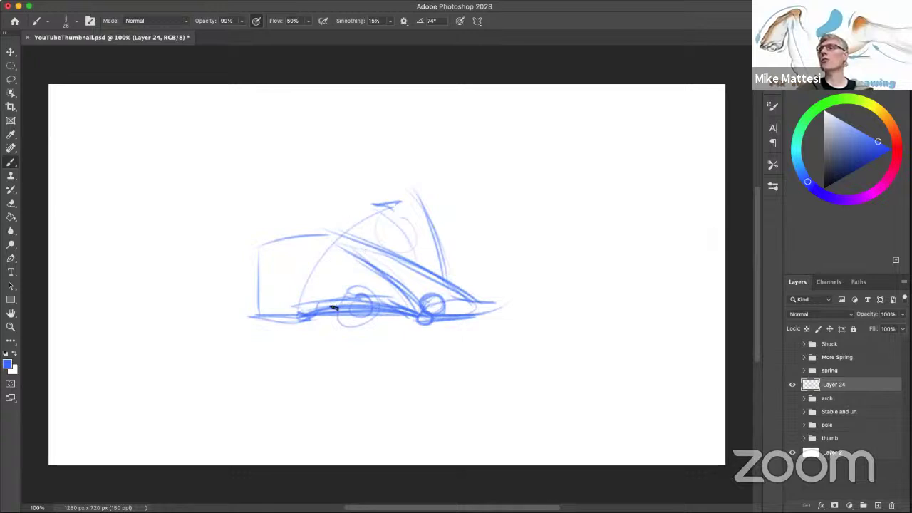
left_click_drag(419, 333, 422, 333)
left_click_drag(281, 333, 291, 306)
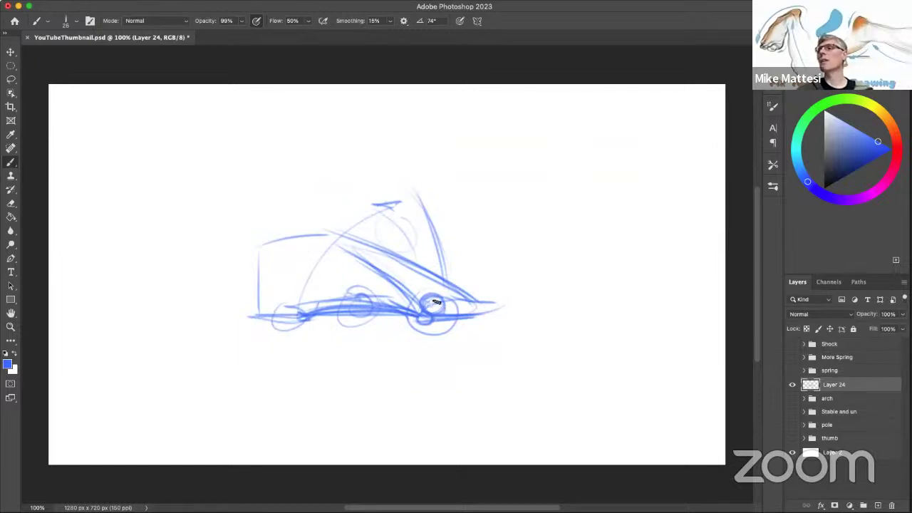
Draw a small forward arrow over the ball joint, darken its circle, and handwrite the label "BALL OF FOOT" beneath it
left_click_drag(475, 280, 463, 273)
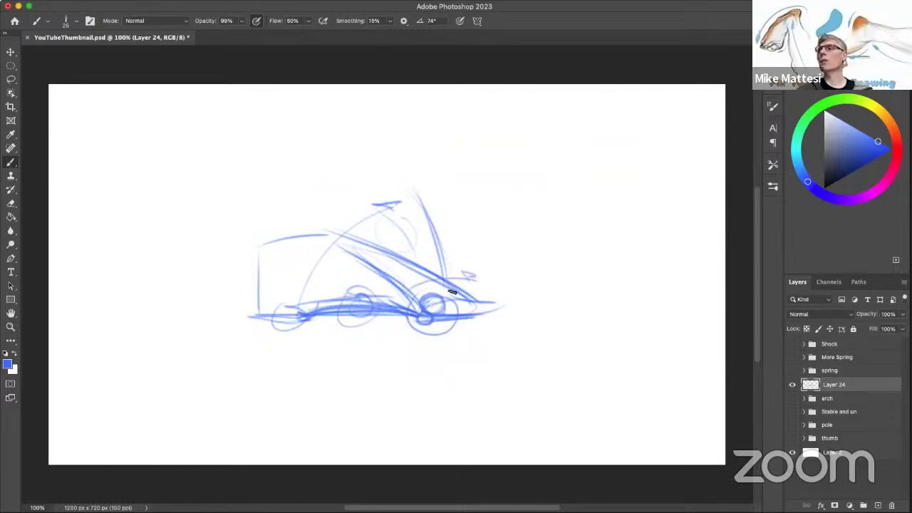
mouse_move(416, 308)
left_mouse_down()
mouse_move(434, 300)
mouse_move(440, 308)
left_mouse_up()
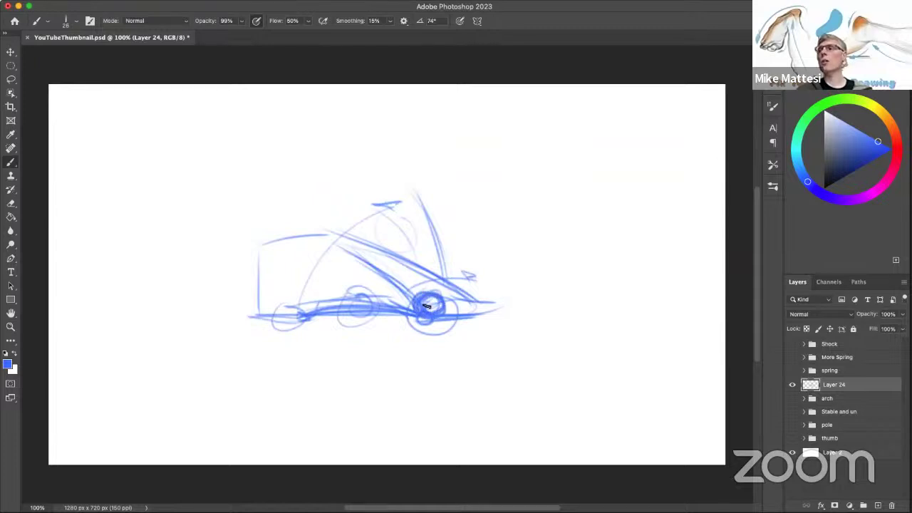
mouse_move(440, 339)
left_mouse_down()
mouse_move(479, 349)
mouse_move(459, 369)
mouse_move(475, 370)
mouse_move(470, 363)
mouse_move(481, 378)
mouse_move(473, 388)
mouse_move(482, 394)
mouse_move(511, 385)
left_mouse_up()
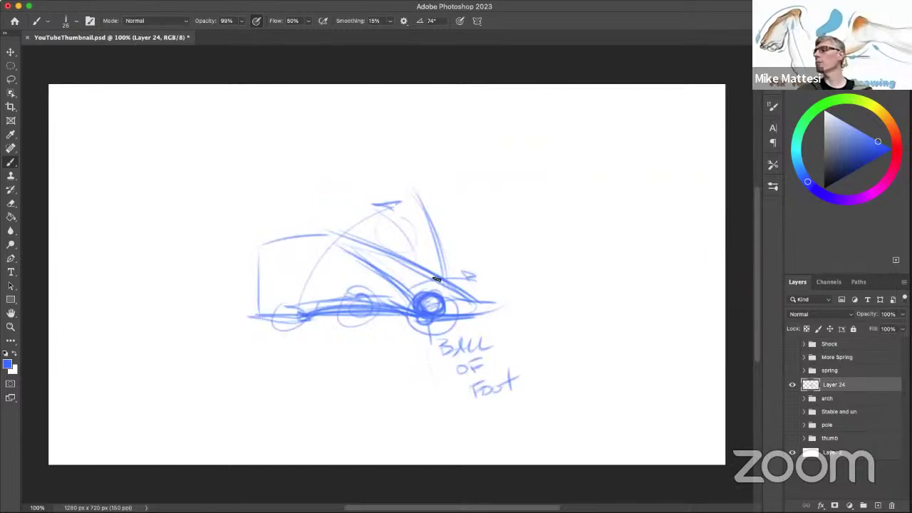
Swap the sketch layer for the arch slide to compare it, and restore the sketch view
left_click(791, 384)
left_click(791, 399)
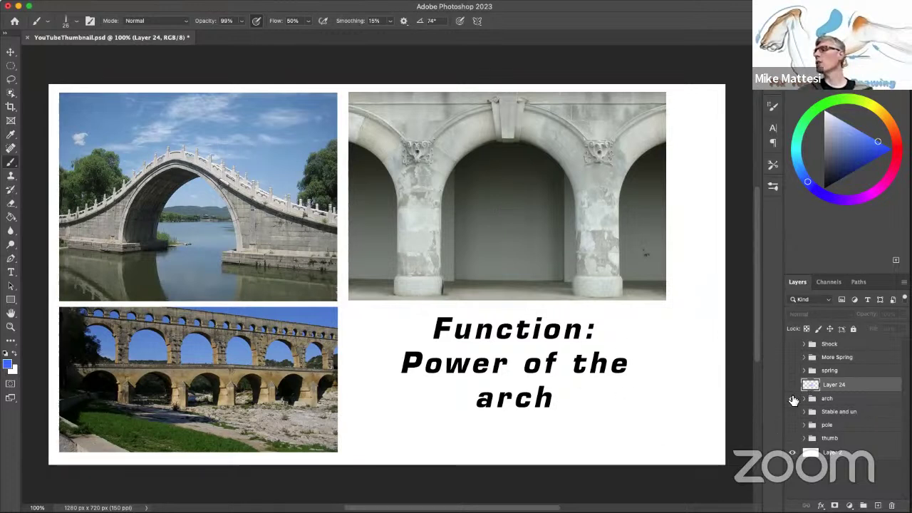
left_click(794, 398)
left_click(791, 385)
Darken the lifted arch line and sketch a hinge diagram beside the foot, with a ground line, ball circle and two angled struts
left_click_drag(333, 245, 421, 300)
left_click_drag(363, 244, 416, 307)
mouse_move(519, 319)
left_mouse_down()
mouse_move(661, 311)
mouse_move(601, 310)
mouse_move(653, 307)
mouse_move(630, 295)
left_mouse_up()
left_click_drag(559, 239, 641, 305)
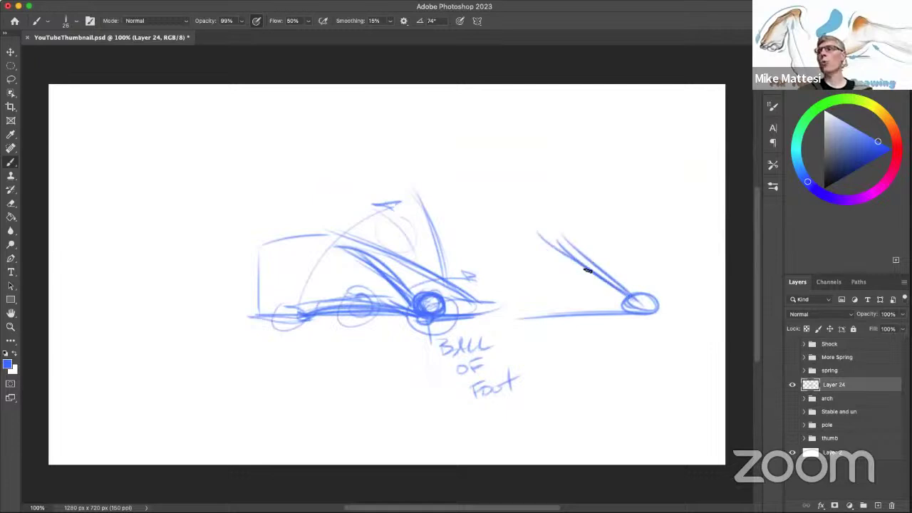
left_click_drag(605, 232, 643, 292)
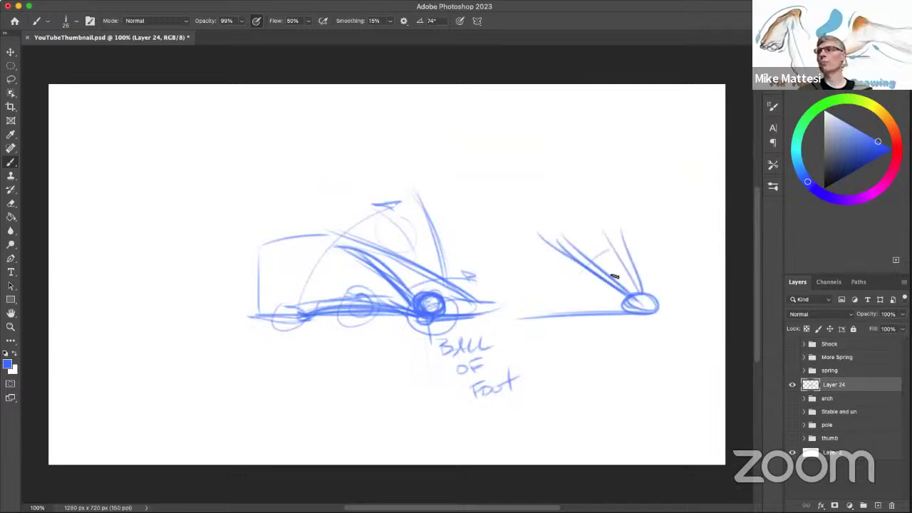
Add shading and a downward arrow to the hinge diagram, and draw the raised arch and an arrow toward the ball in the foot sketch
mouse_move(591, 280)
left_mouse_down()
mouse_move(616, 256)
mouse_move(588, 269)
mouse_move(571, 245)
mouse_move(583, 281)
mouse_move(627, 293)
mouse_move(577, 282)
mouse_move(604, 300)
left_mouse_up()
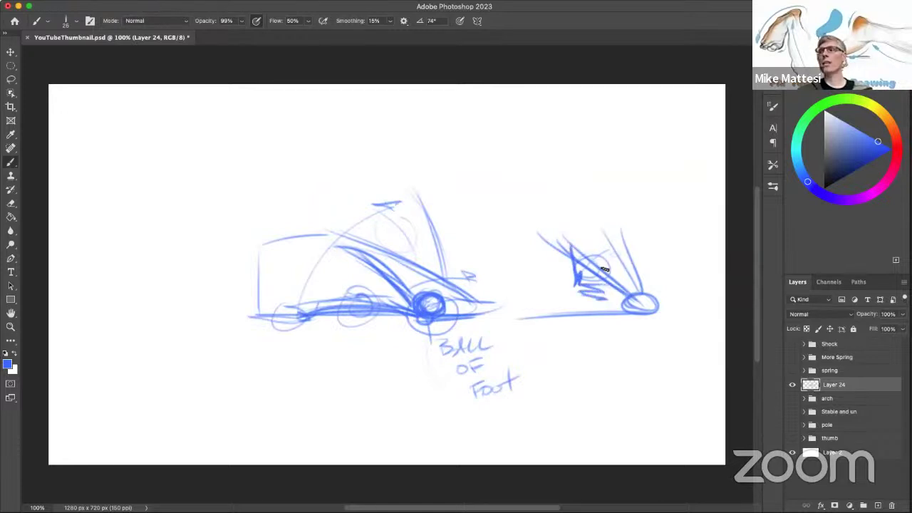
mouse_move(583, 114)
left_mouse_down()
mouse_move(586, 193)
mouse_move(596, 175)
left_mouse_up()
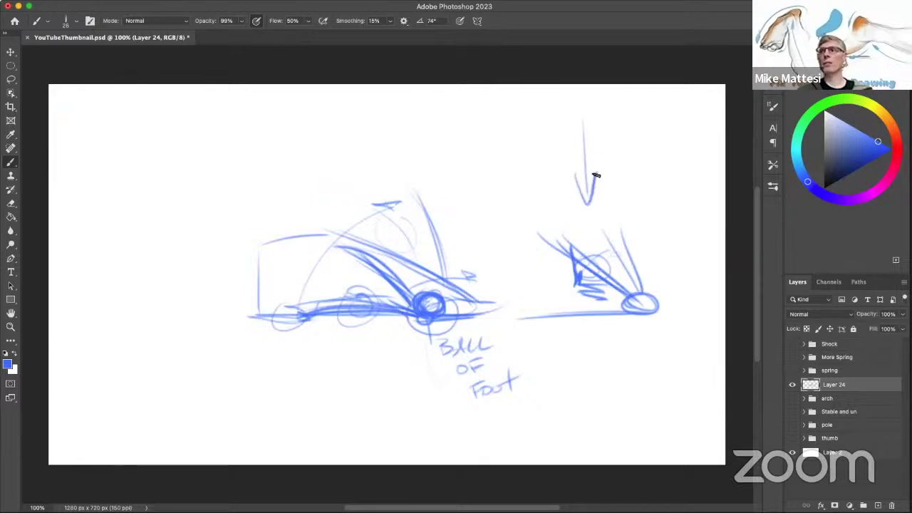
mouse_move(347, 245)
left_mouse_down()
mouse_move(411, 299)
mouse_move(364, 248)
mouse_move(415, 310)
mouse_move(410, 303)
left_mouse_up()
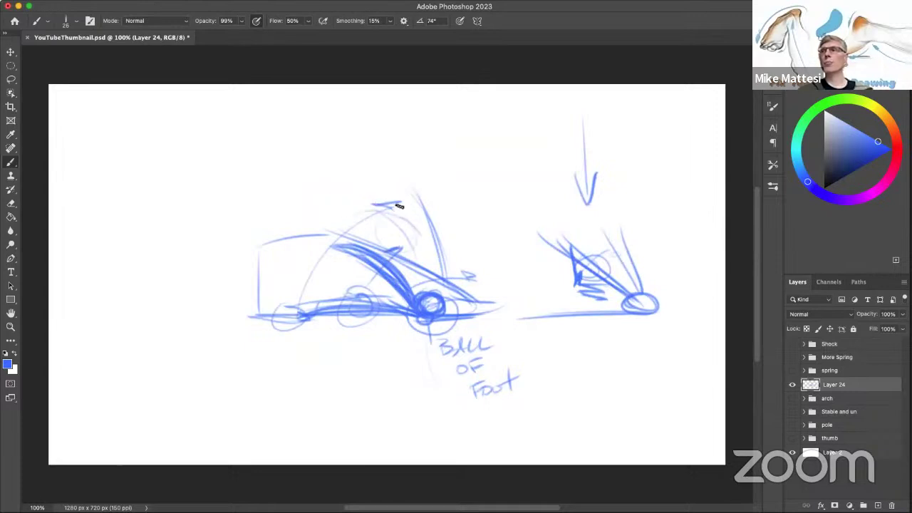
mouse_move(417, 237)
left_mouse_down()
mouse_move(431, 290)
mouse_move(410, 311)
mouse_move(412, 287)
mouse_move(433, 311)
left_mouse_up()
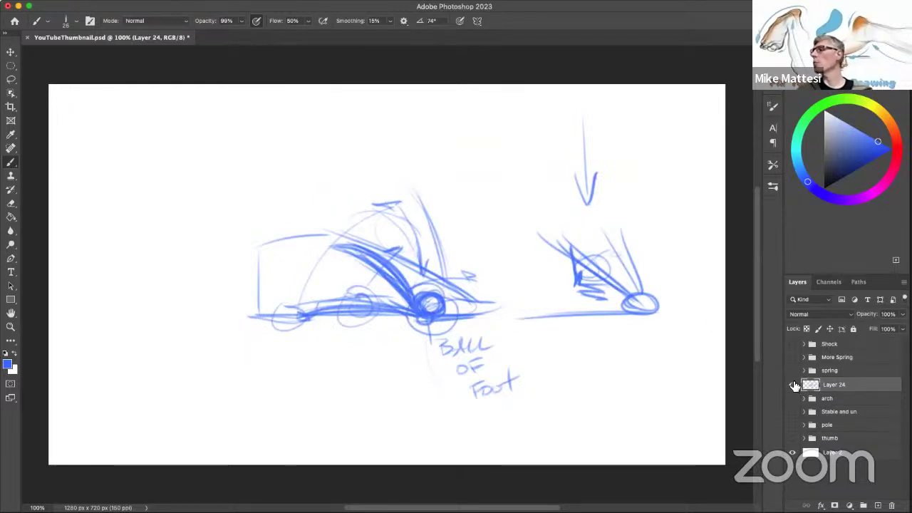
Hide the foot sketch and the spring slide, and add a new empty layer above the spring group
left_click(792, 385)
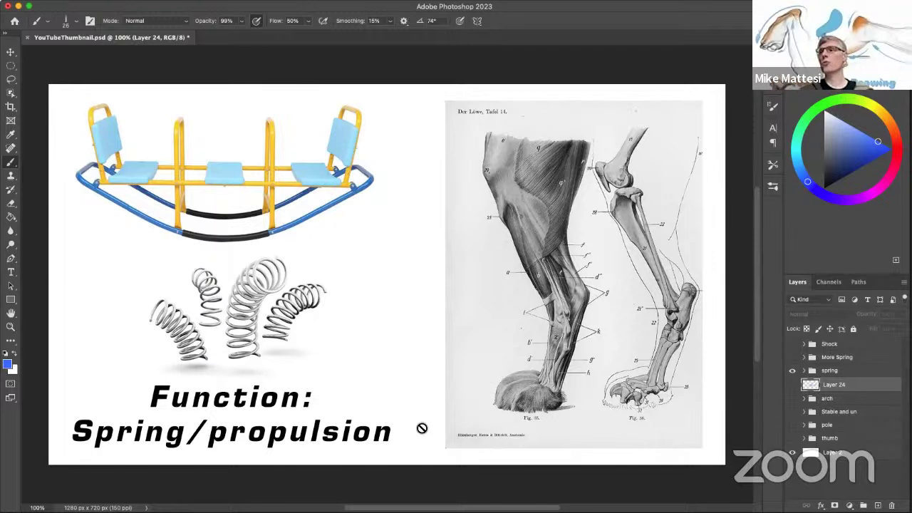
left_click(791, 371)
left_click(859, 370)
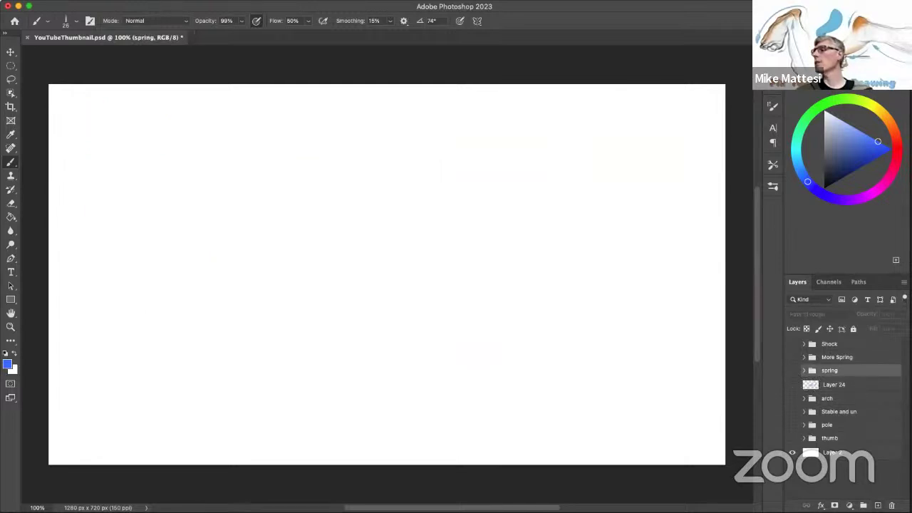
left_click(878, 505)
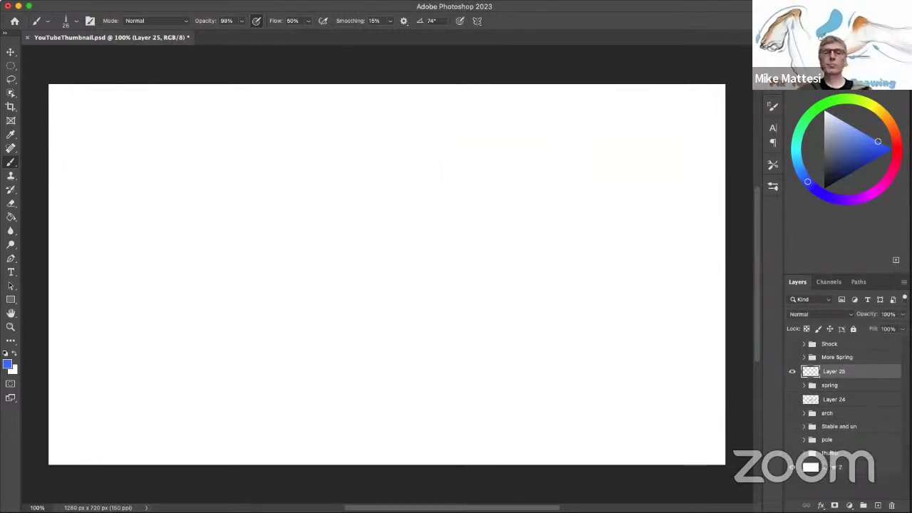
Draw a long horizontal ground line and sketch a side-view human foot and lower leg standing at its starting end
mouse_move(187, 353)
left_mouse_down()
mouse_move(573, 337)
mouse_move(141, 352)
left_mouse_up()
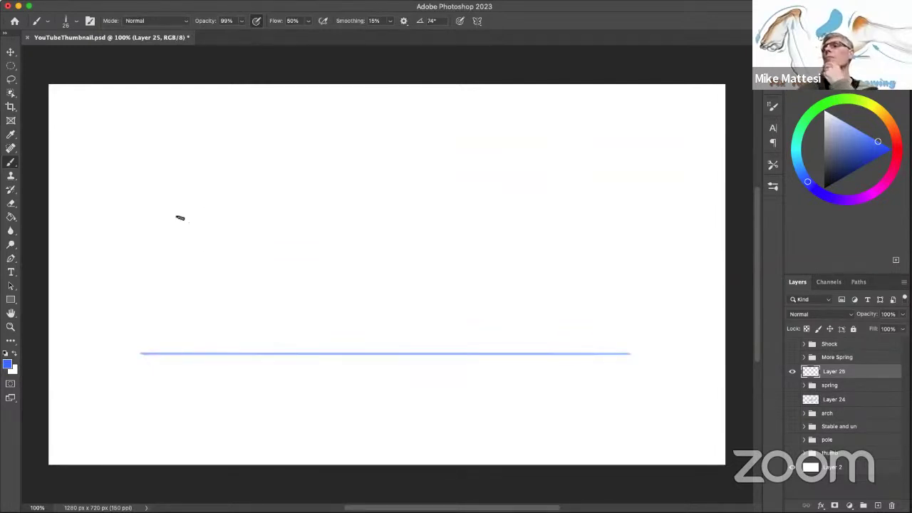
left_click_drag(216, 175, 187, 309)
left_click_drag(213, 192, 179, 326)
mouse_move(163, 192)
left_mouse_down()
mouse_move(159, 309)
mouse_move(173, 310)
mouse_move(163, 315)
mouse_move(202, 351)
mouse_move(222, 353)
left_mouse_up()
mouse_move(184, 311)
left_mouse_down()
mouse_move(240, 346)
mouse_move(213, 325)
mouse_move(227, 331)
mouse_move(221, 349)
mouse_move(247, 349)
mouse_move(226, 353)
mouse_move(230, 343)
mouse_move(265, 344)
left_mouse_up()
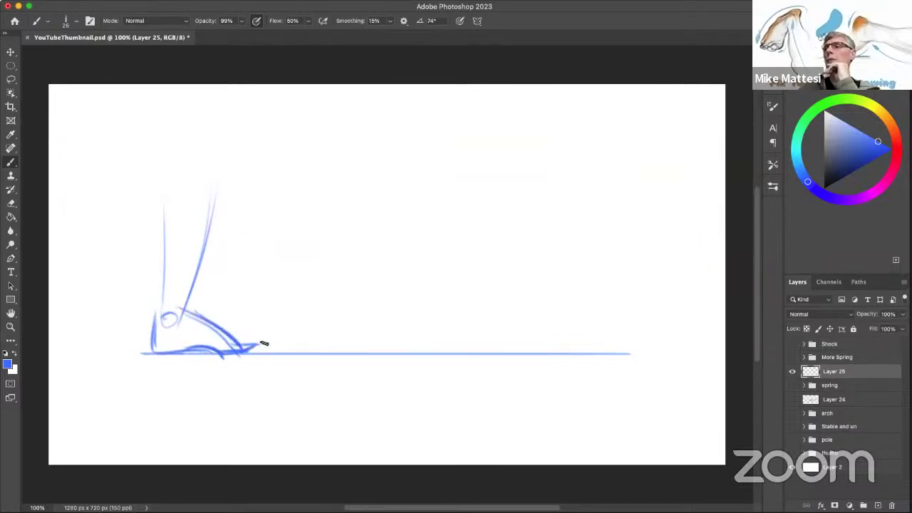
Mark the ankle, ball and heel joints with circles, and draw an arrow rising diagonally forward from the heel
mouse_move(163, 311)
left_mouse_down()
mouse_move(177, 315)
mouse_move(169, 312)
left_mouse_up()
mouse_move(220, 342)
left_mouse_down()
mouse_move(171, 314)
mouse_move(169, 347)
mouse_move(176, 348)
left_mouse_up()
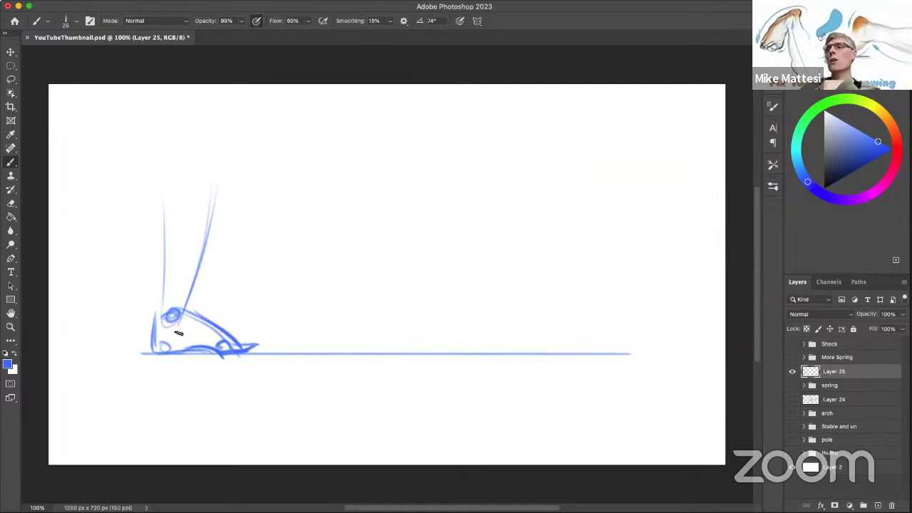
left_click_drag(164, 346, 168, 351)
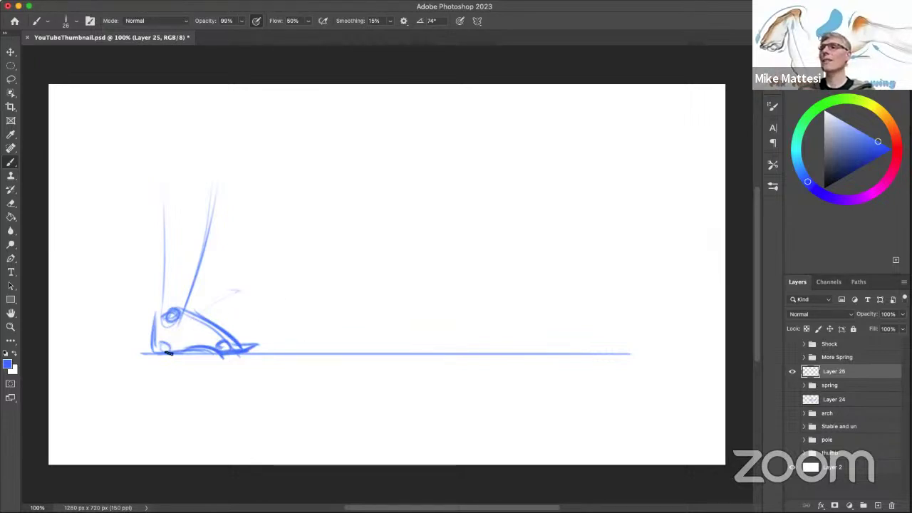
left_click_drag(161, 349, 222, 297)
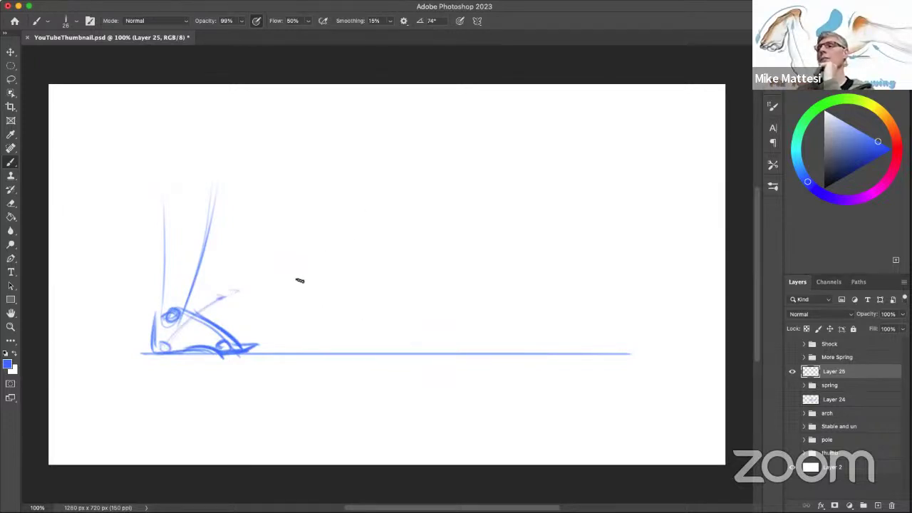
Handwrite the label "Human" under the foot with a second word below it
left_click_drag(191, 366, 230, 373)
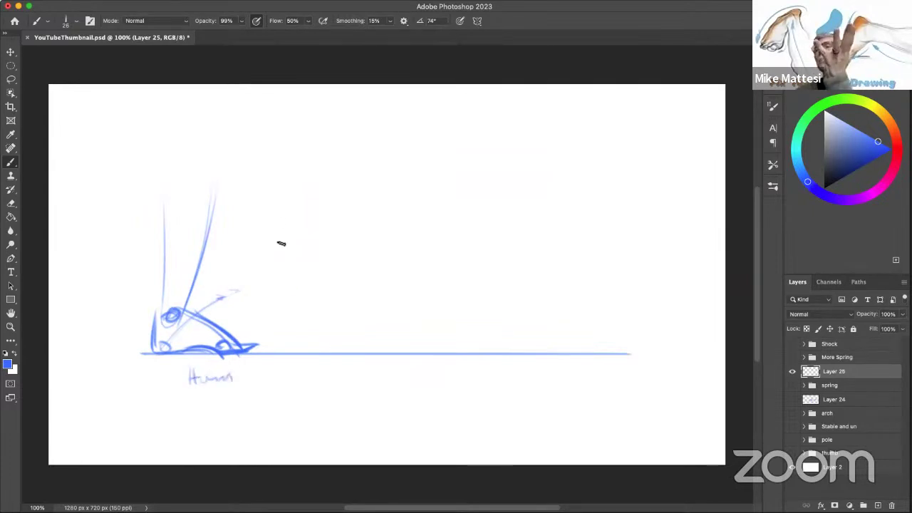
left_click_drag(236, 378, 256, 376)
mouse_move(188, 408)
left_mouse_down()
mouse_move(234, 396)
mouse_move(217, 399)
mouse_move(227, 385)
mouse_move(242, 408)
left_mouse_up()
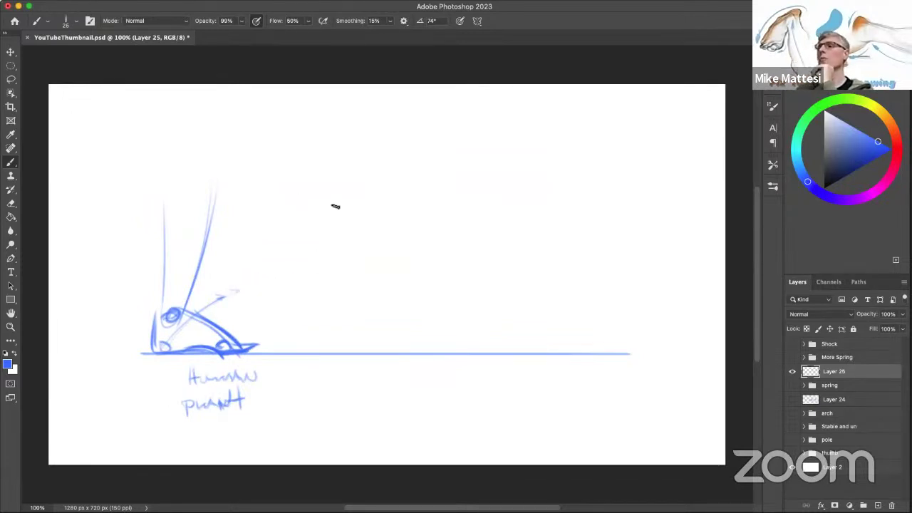
Sketch an animal hind leg with a raised heel beside the human foot, connect the two heels, and circle its ankle and ball joints
mouse_move(285, 284)
left_mouse_down()
mouse_move(338, 201)
mouse_move(283, 240)
mouse_move(267, 279)
mouse_move(291, 343)
mouse_move(303, 335)
mouse_move(336, 351)
mouse_move(312, 354)
mouse_move(336, 353)
left_mouse_up()
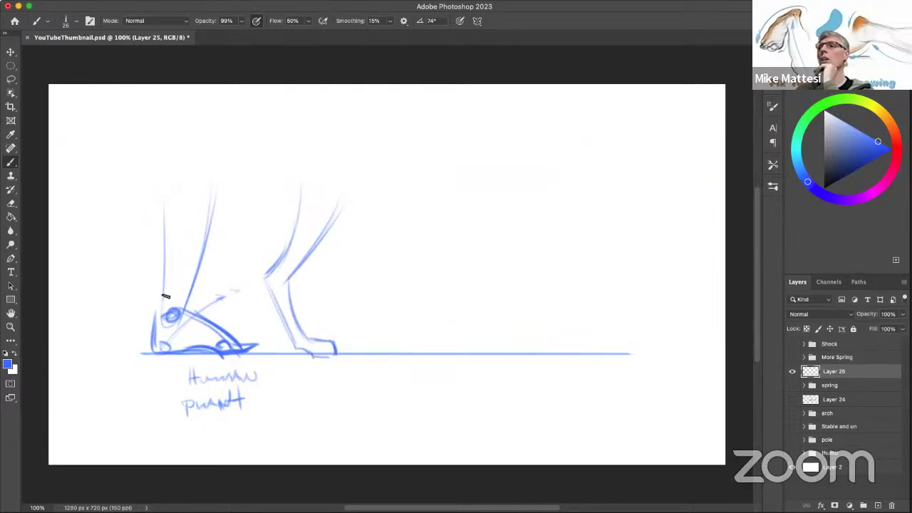
mouse_move(172, 336)
left_mouse_down()
mouse_move(206, 314)
mouse_move(278, 280)
mouse_move(256, 288)
mouse_move(272, 290)
mouse_move(266, 283)
mouse_move(292, 346)
left_mouse_up()
left_click_drag(264, 277, 302, 349)
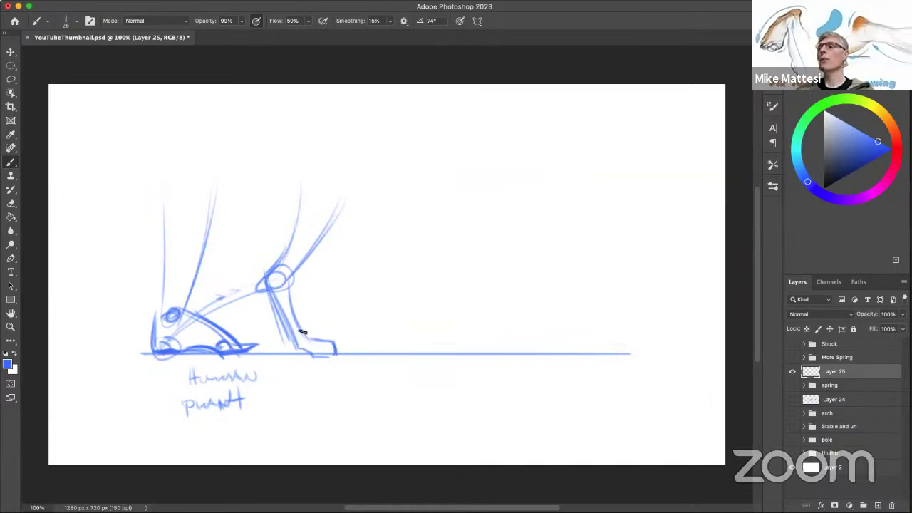
left_click_drag(299, 338, 304, 346)
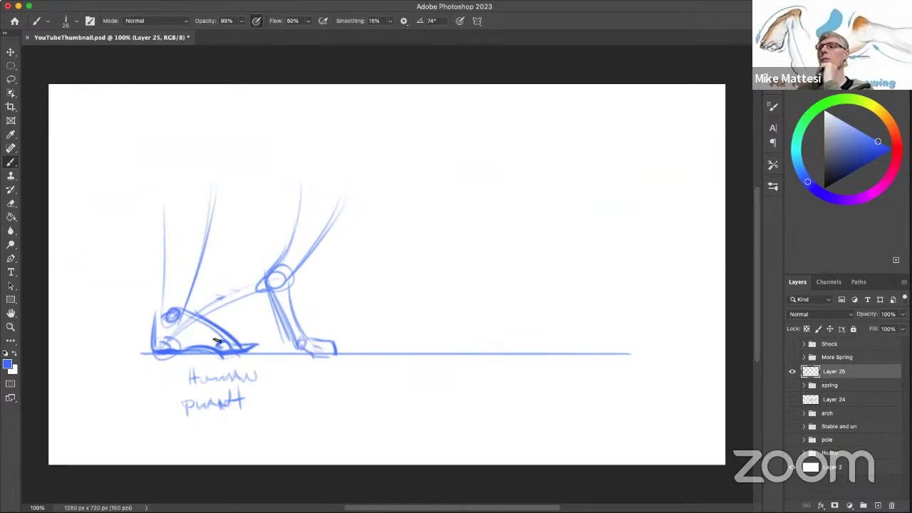
Sketch a third leg with an even higher heel farther along the ground line, linking its heel to the second leg and circling its ball joint
left_click_drag(305, 276, 404, 243)
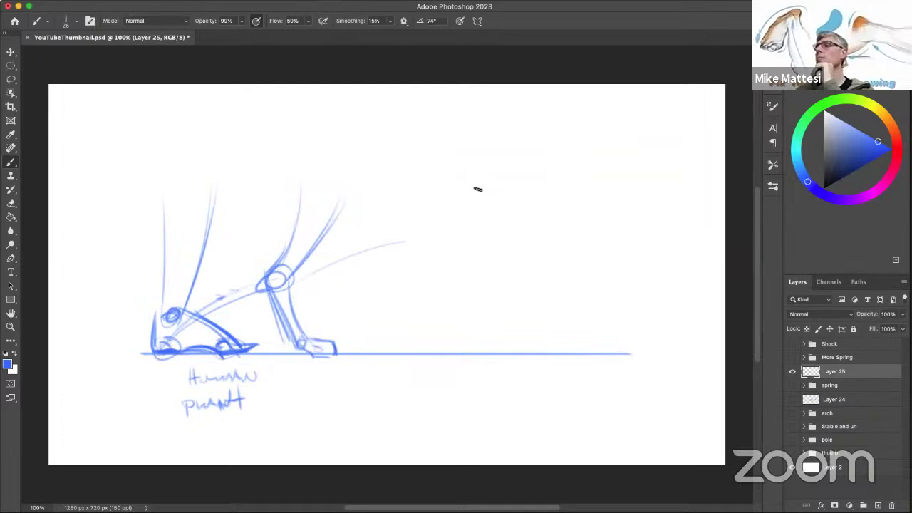
mouse_move(488, 176)
left_mouse_down()
mouse_move(466, 204)
mouse_move(488, 177)
mouse_move(413, 249)
left_mouse_up()
left_click_drag(428, 168, 386, 250)
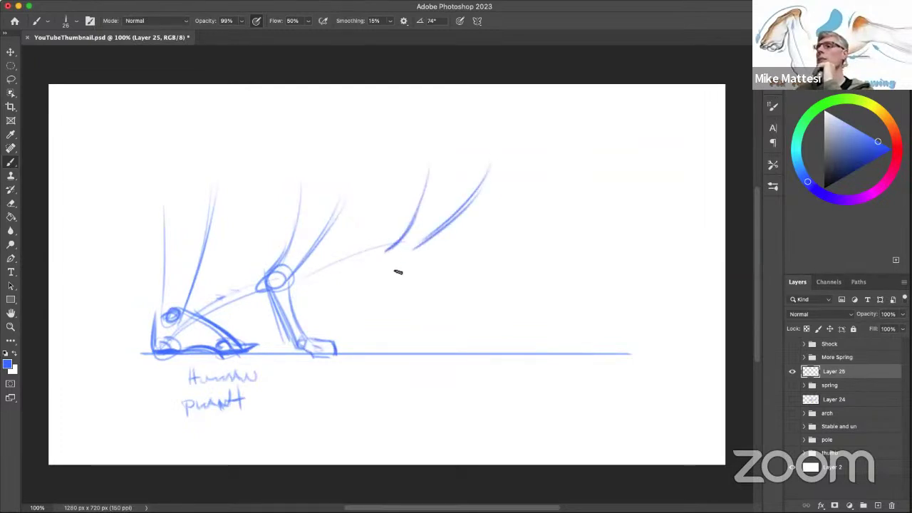
mouse_move(412, 317)
left_mouse_down()
mouse_move(394, 253)
mouse_move(415, 318)
left_mouse_up()
mouse_move(410, 251)
left_mouse_down()
mouse_move(431, 331)
mouse_move(395, 258)
mouse_move(416, 325)
mouse_move(423, 321)
mouse_move(433, 338)
mouse_move(418, 336)
mouse_move(440, 327)
mouse_move(426, 341)
mouse_move(441, 359)
left_mouse_up()
mouse_move(437, 327)
left_mouse_down()
mouse_move(470, 342)
mouse_move(468, 357)
left_mouse_up()
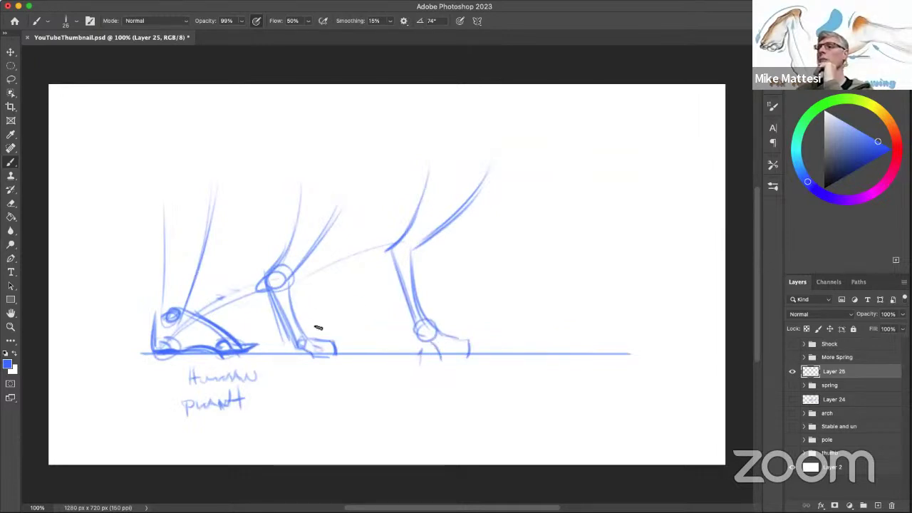
Shade the second leg's ball joint, and define the third leg's toe, toe joint and shank contours
mouse_move(279, 292)
left_mouse_down()
mouse_move(311, 356)
mouse_move(322, 351)
left_mouse_up()
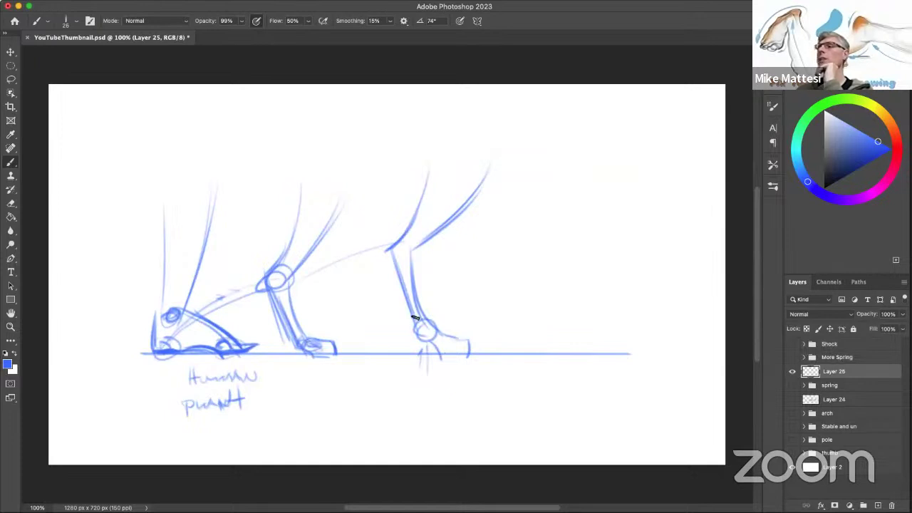
mouse_move(439, 342)
left_mouse_down()
mouse_move(463, 336)
mouse_move(474, 353)
mouse_move(464, 337)
mouse_move(442, 355)
mouse_move(457, 337)
mouse_move(471, 352)
mouse_move(443, 357)
left_mouse_up()
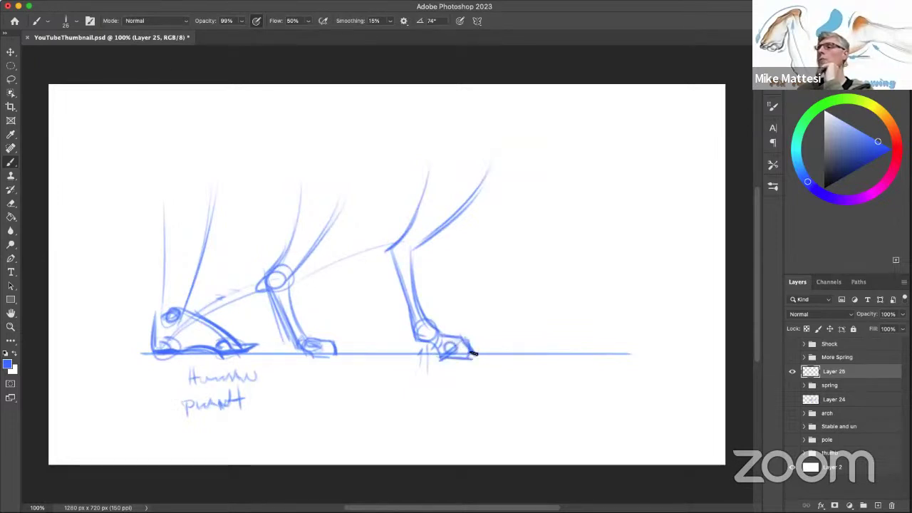
left_click_drag(426, 316, 415, 250)
left_click_drag(417, 292, 415, 246)
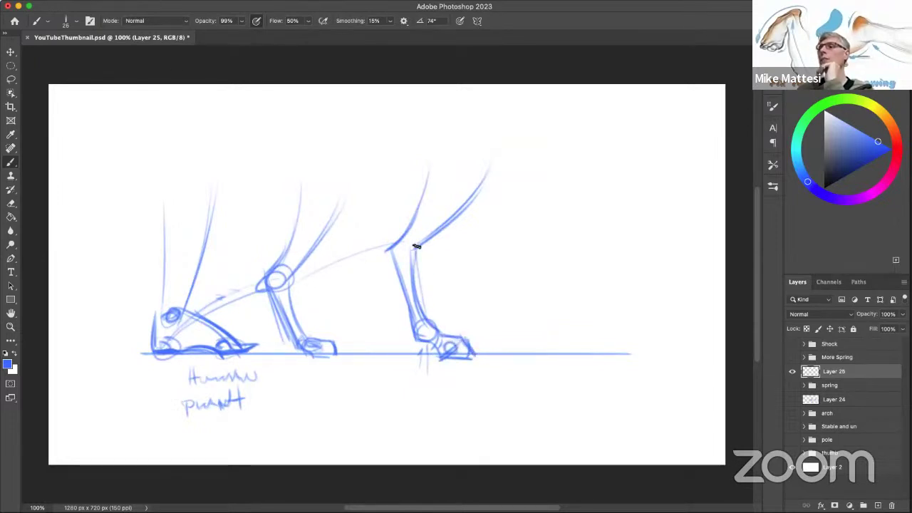
Draw direction arrows behind the third leg, at its heel and below its ball joint
left_click_drag(402, 339, 399, 342)
left_click_drag(383, 307, 382, 289)
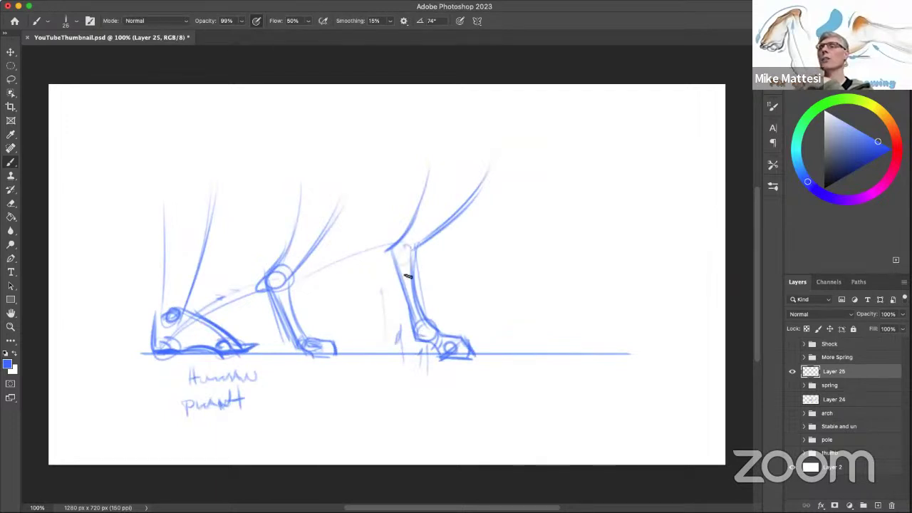
mouse_move(388, 275)
left_mouse_down()
mouse_move(380, 279)
mouse_move(389, 265)
left_mouse_up()
left_click_drag(432, 316, 419, 355)
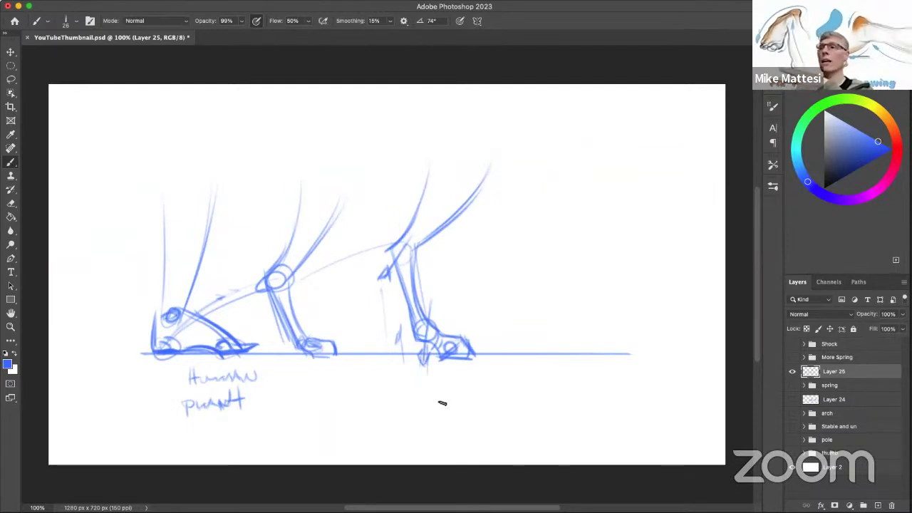
Circle the whole human foot and reinforce the arrow rising forward from its heel
mouse_move(179, 285)
left_mouse_down()
mouse_move(237, 371)
mouse_move(159, 305)
left_mouse_up()
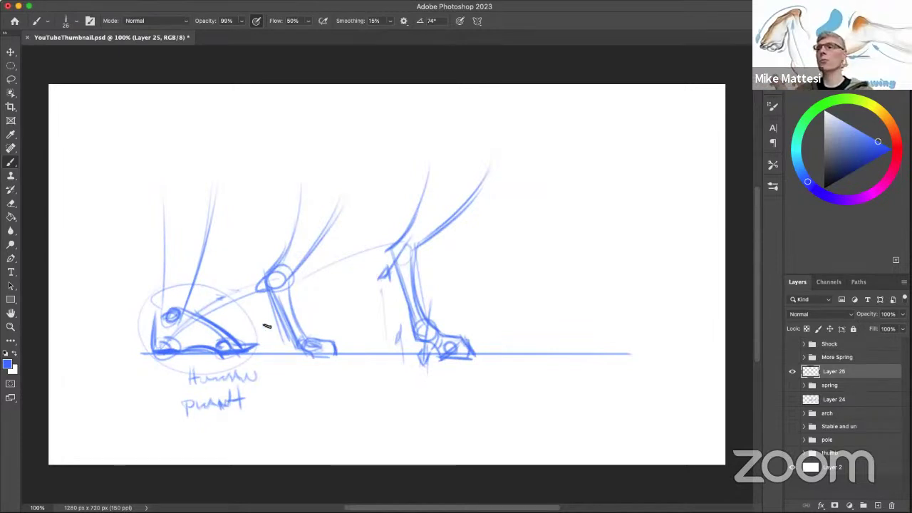
left_click_drag(171, 288, 148, 315)
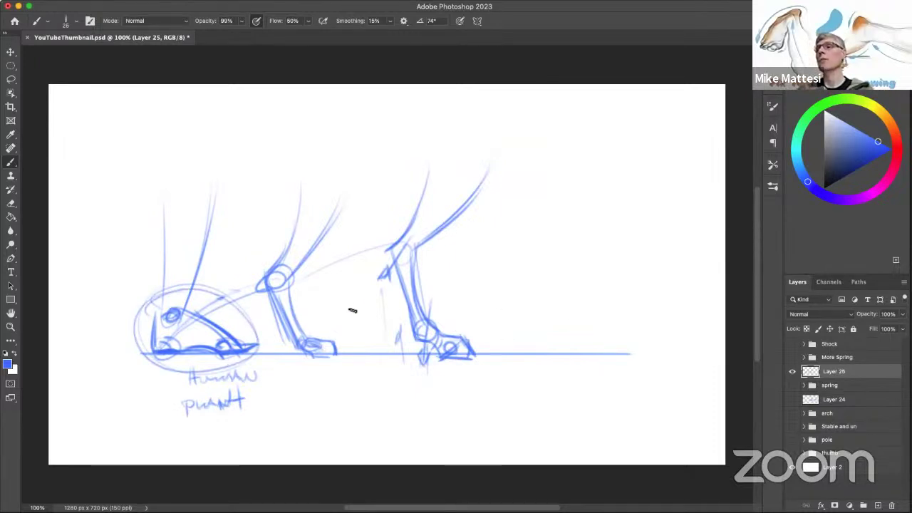
left_click_drag(171, 348, 228, 305)
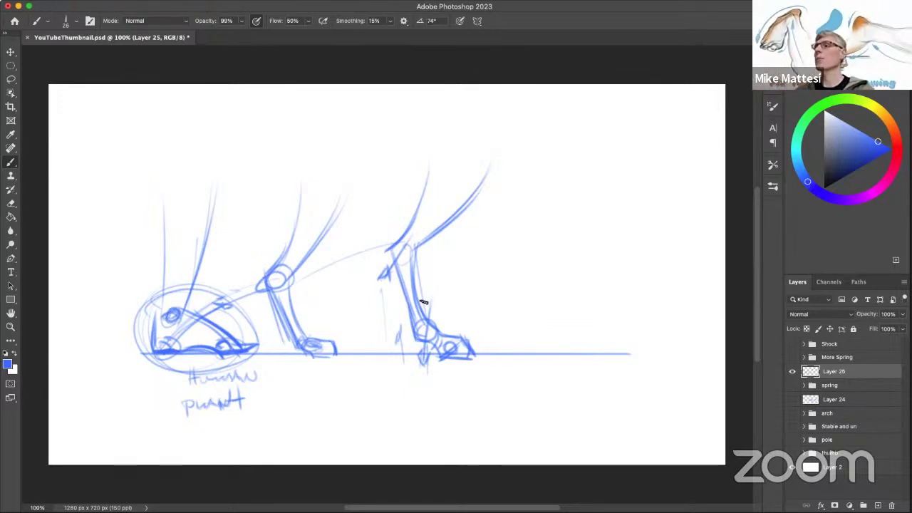
Hide the leg sketch on Layer 25, present the "More Spring!" slide, and switch to the "Absorb Shock" slide
left_click(795, 373)
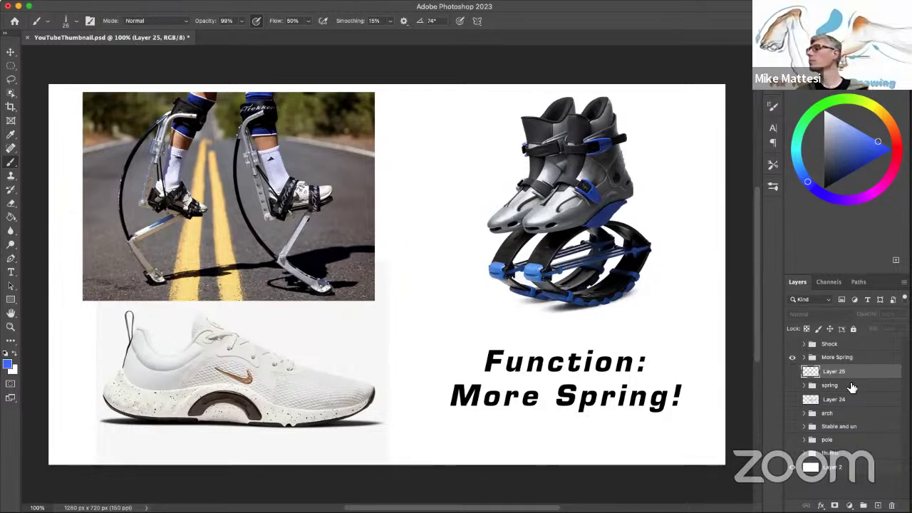
left_click(792, 357)
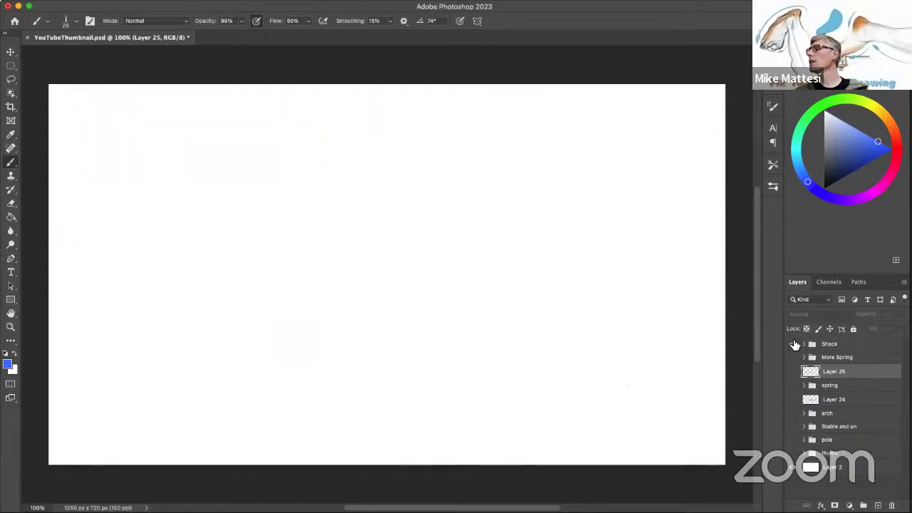
left_click(793, 344)
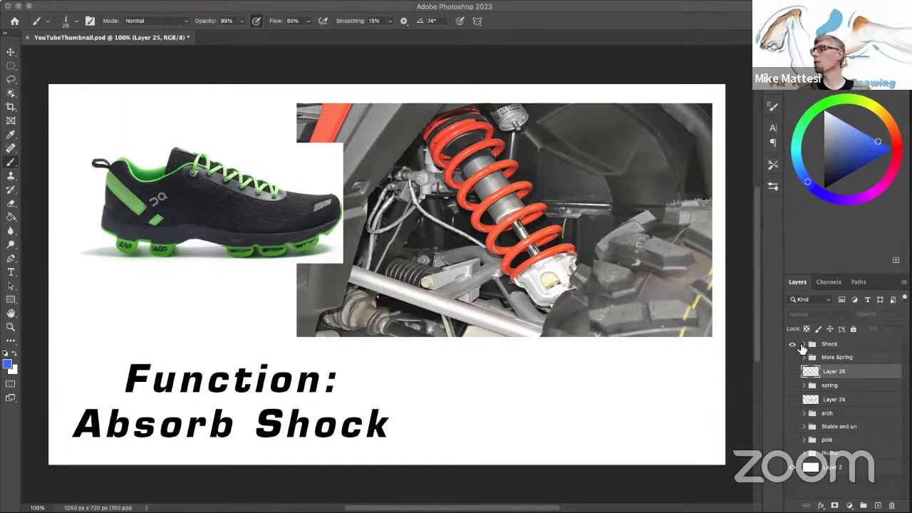
Hide the Shock group and show the "Fix Your Foot Drawing" thumbnail artwork
left_click(792, 344)
left_click(791, 453)
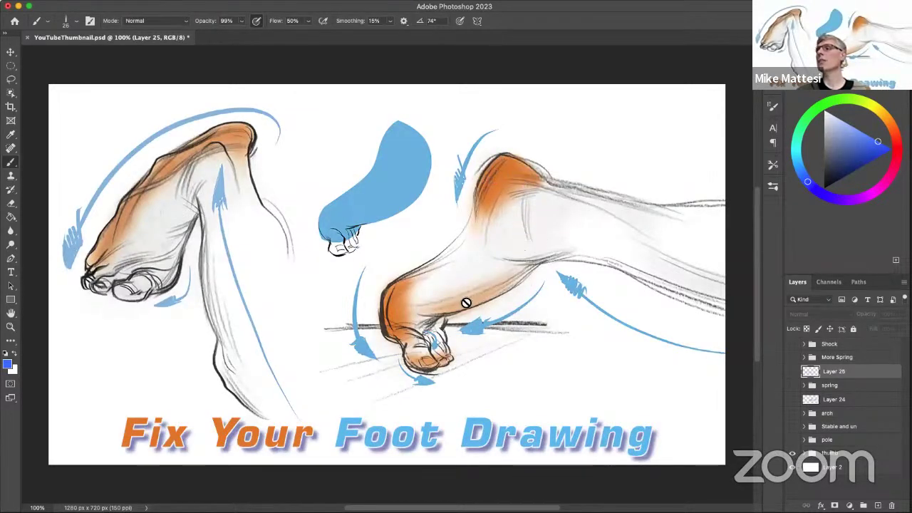
left_click(491, 301)
left_click(538, 198)
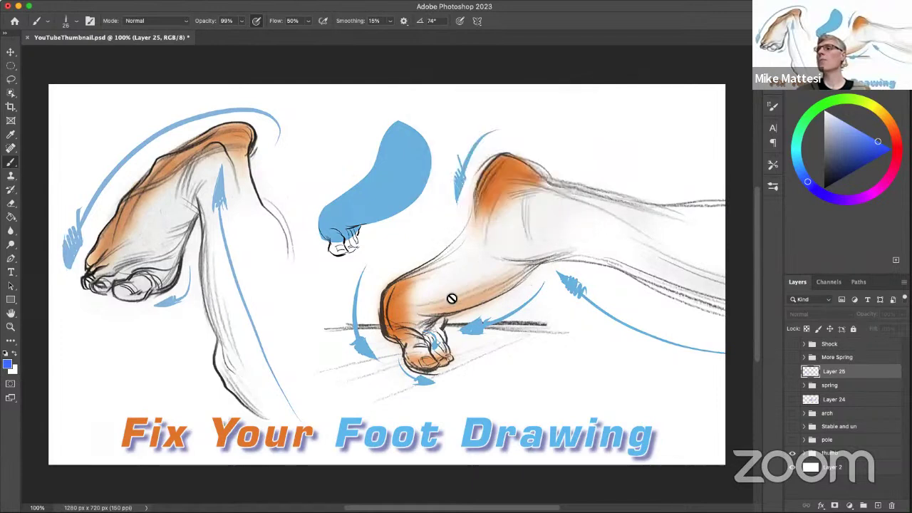
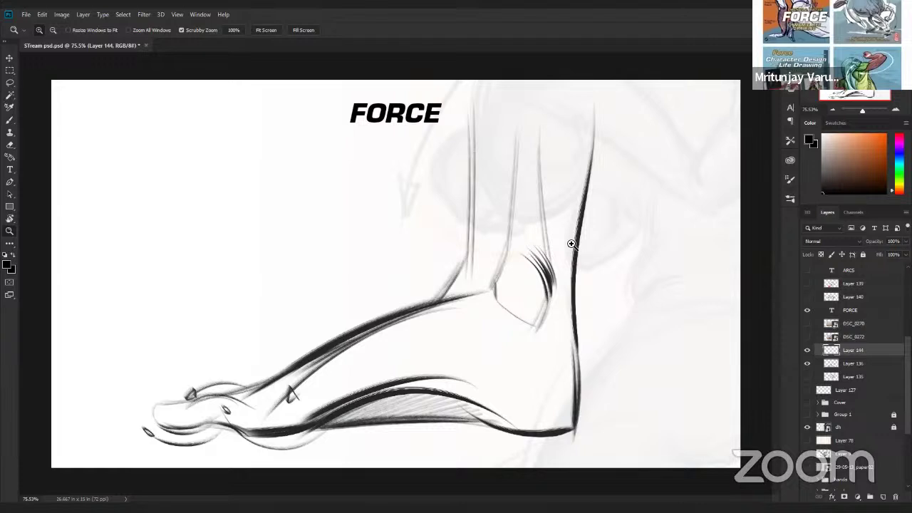
With the Brush in light cyan, draw a force line down the lower leg and a curve under the heel on the foot drawing
key("b")
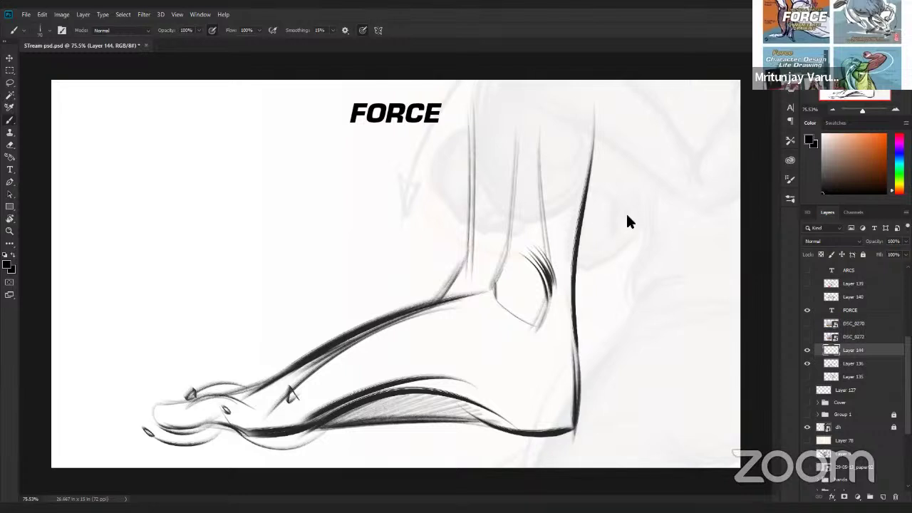
left_click(899, 161)
left_click(866, 134)
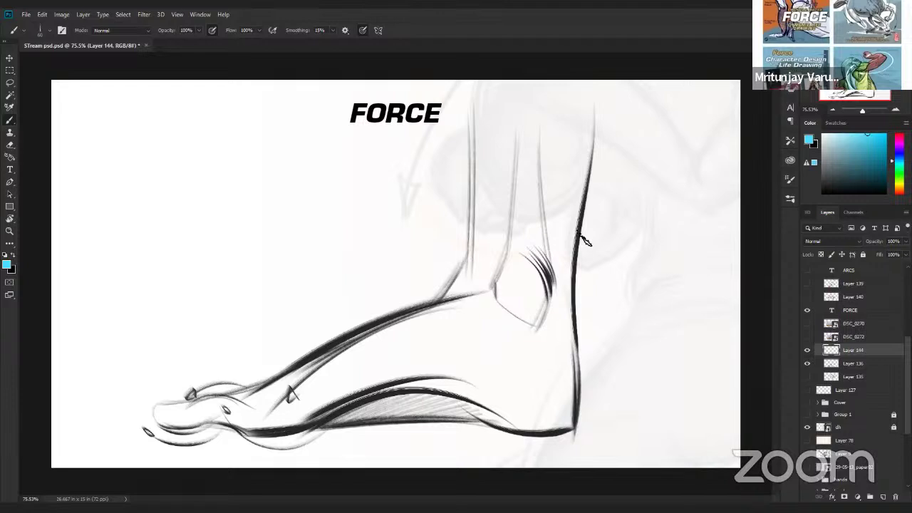
left_click_drag(554, 125, 556, 346)
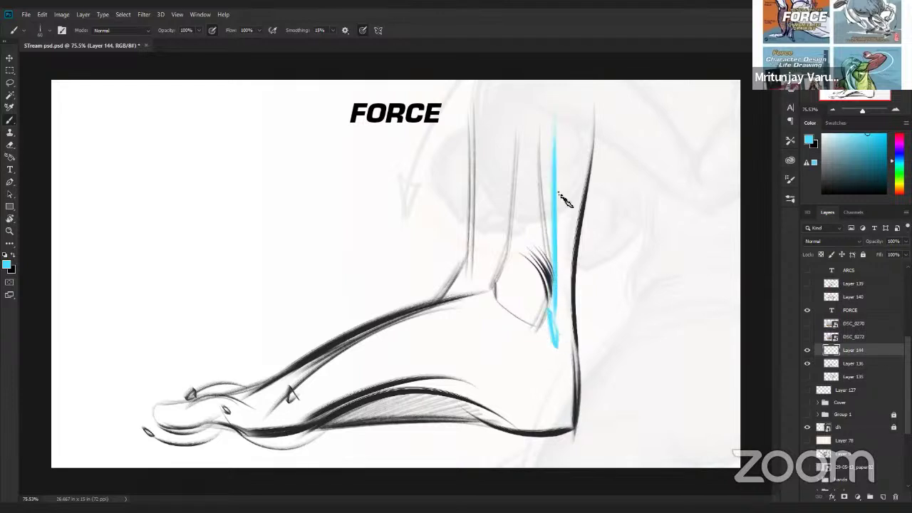
left_click_drag(607, 421, 471, 435)
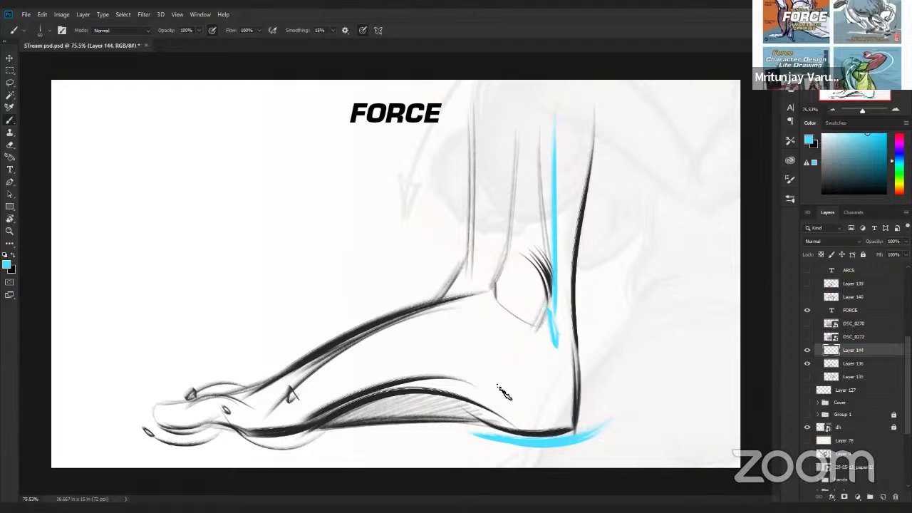
Draw a small force-rhythm diagram of alternating curves with a straight zigzag over it in the empty space above the toes
mouse_move(183, 191)
left_mouse_down()
mouse_move(200, 246)
mouse_move(158, 284)
left_mouse_up()
mouse_move(144, 251)
left_mouse_down()
mouse_move(163, 335)
mouse_move(144, 384)
left_mouse_up()
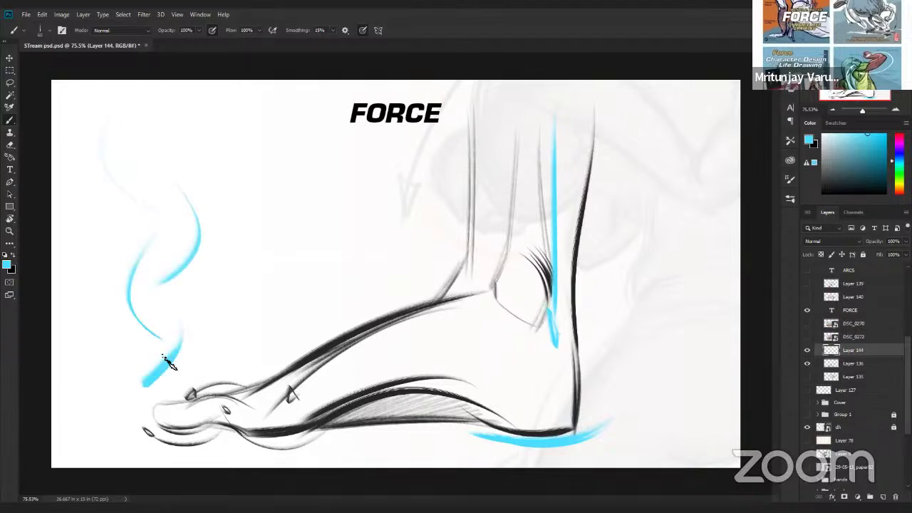
mouse_move(107, 139)
left_mouse_down()
mouse_move(195, 214)
mouse_move(130, 289)
mouse_move(176, 350)
left_mouse_up()
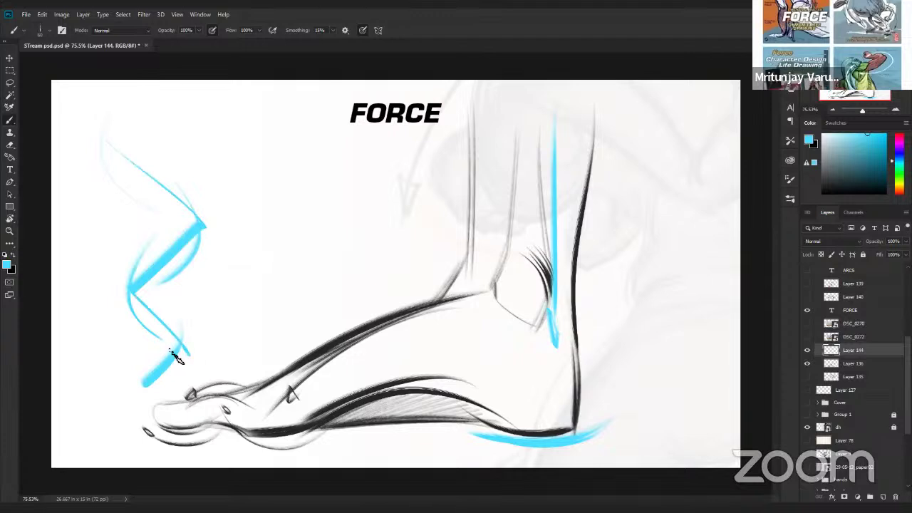
Draw the force curve down the back of the heel and sweep it forward over the instep, ending in an arrowhead
left_click_drag(562, 430, 564, 289)
left_click_drag(574, 351, 569, 421)
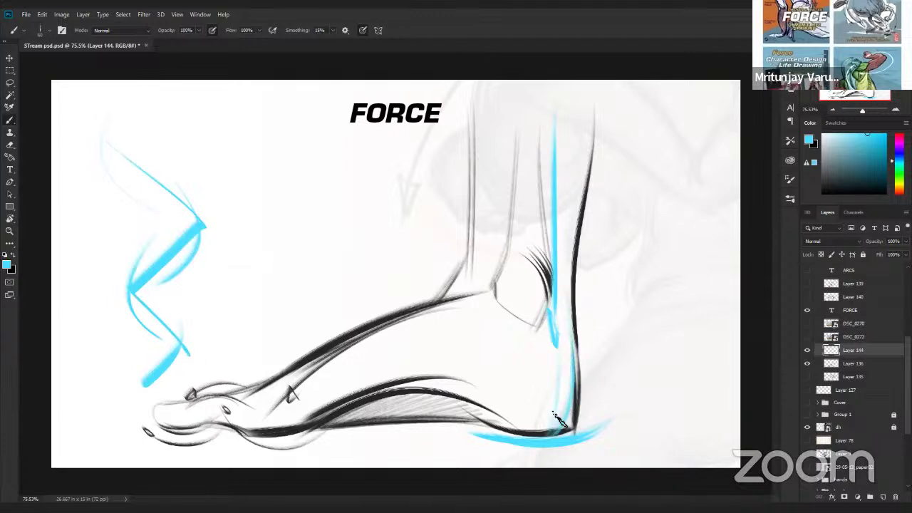
left_click_drag(299, 335, 534, 409)
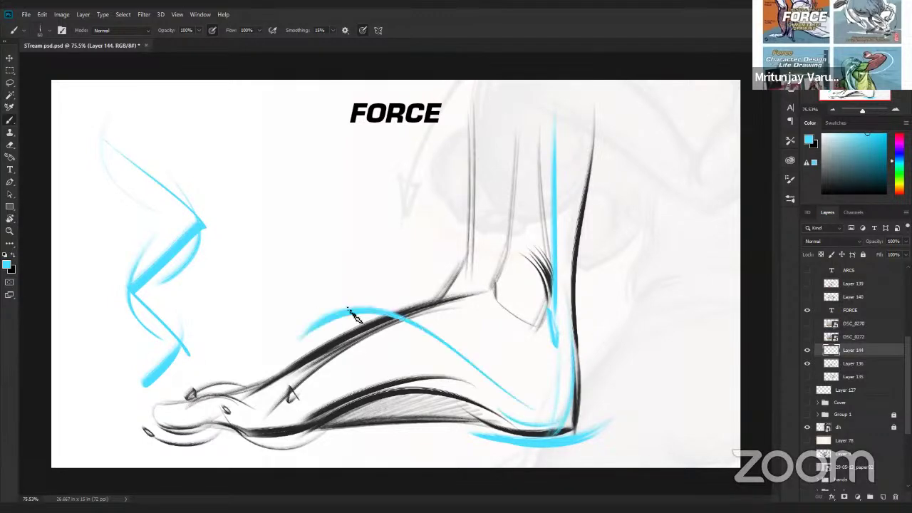
left_click_drag(333, 311, 302, 329)
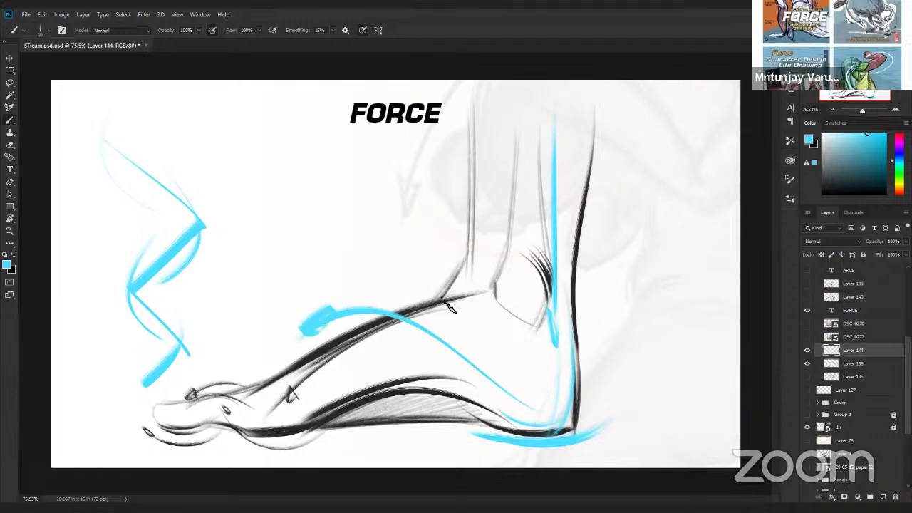
Draw a force curve from the instep down through the ball with a small arrow beneath, and a separate short arc behind the heel
left_click_drag(496, 301, 279, 384)
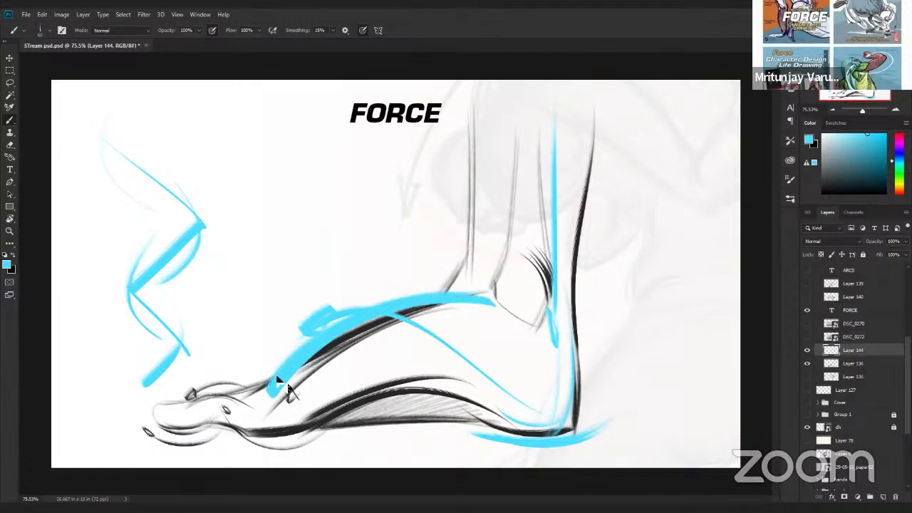
key("ctrl+z")
left_click_drag(374, 344, 313, 430)
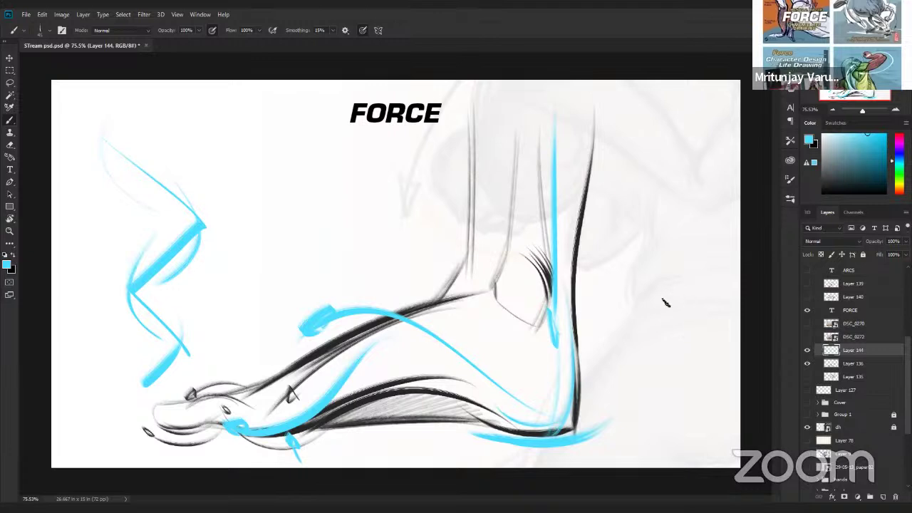
mouse_move(627, 332)
left_mouse_down()
mouse_move(704, 321)
mouse_move(641, 324)
left_mouse_up()
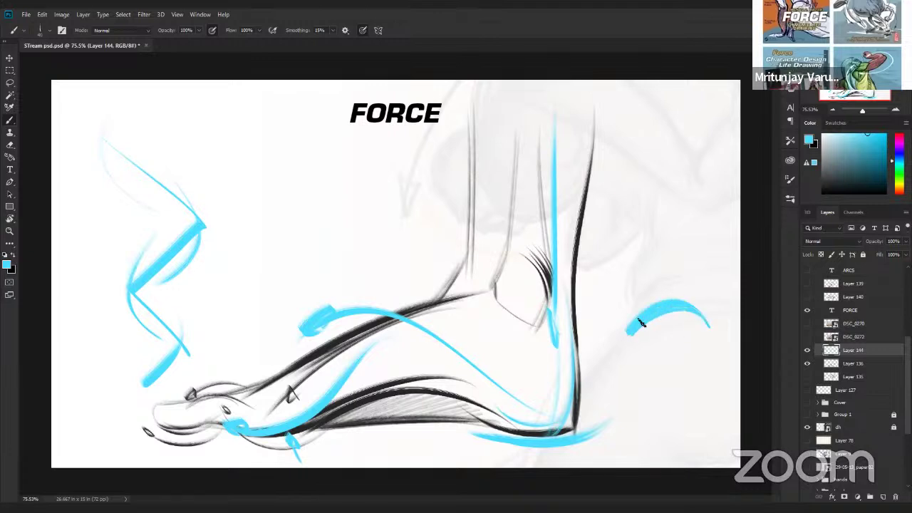
left_click_drag(284, 233, 365, 239)
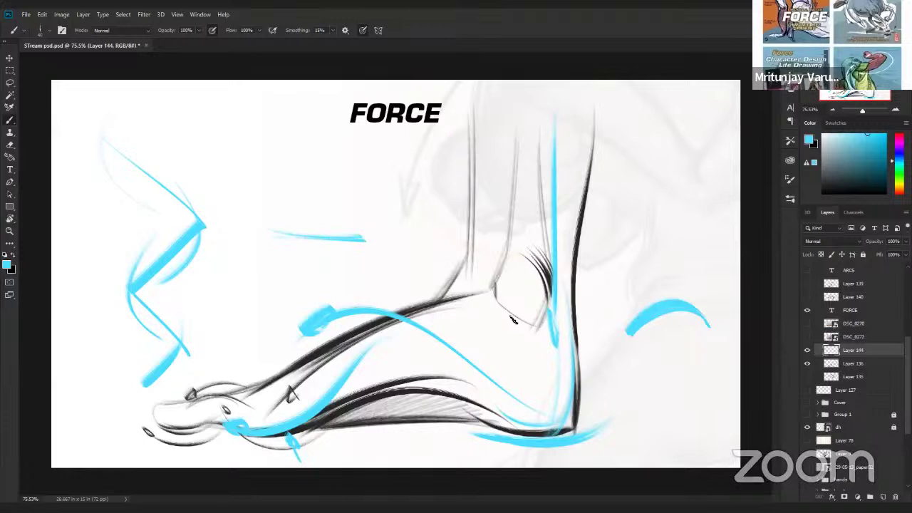
key("ctrl+z")
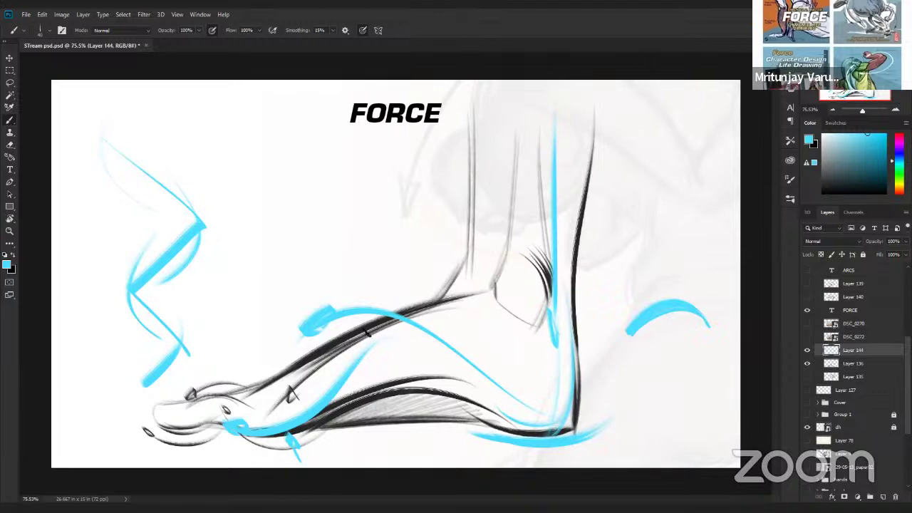
Add force strokes along the ball and toes with a circle at the instep, and hide the foot line drawing on Layer 136
mouse_move(335, 365)
left_mouse_down()
mouse_move(219, 417)
mouse_move(334, 369)
left_mouse_up()
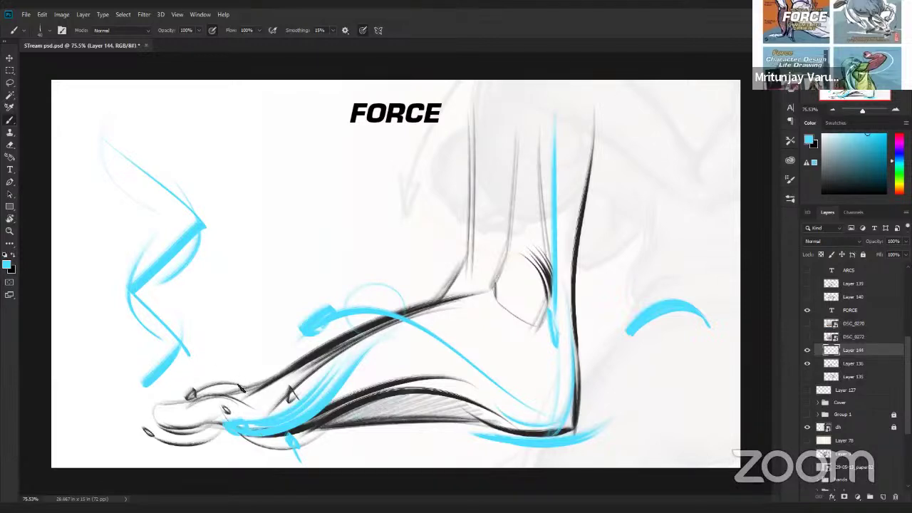
left_click_drag(232, 394, 194, 399)
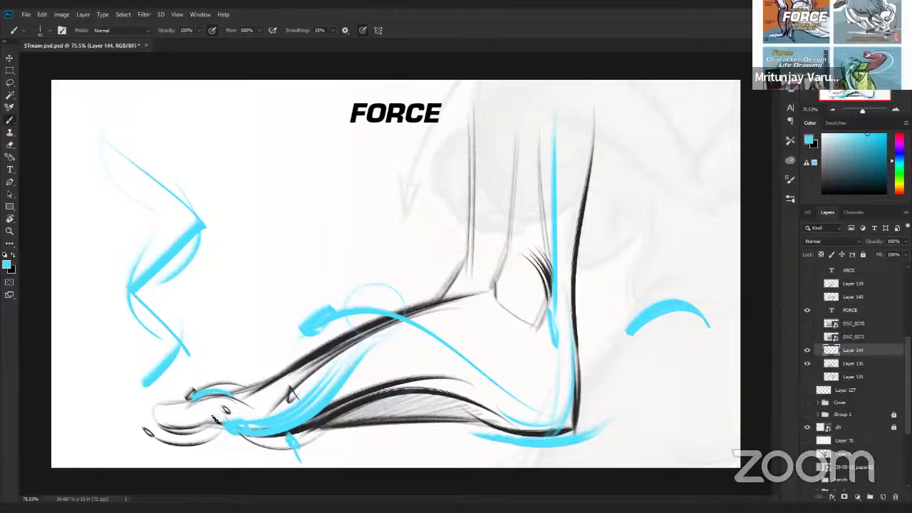
left_click_drag(146, 413, 211, 428)
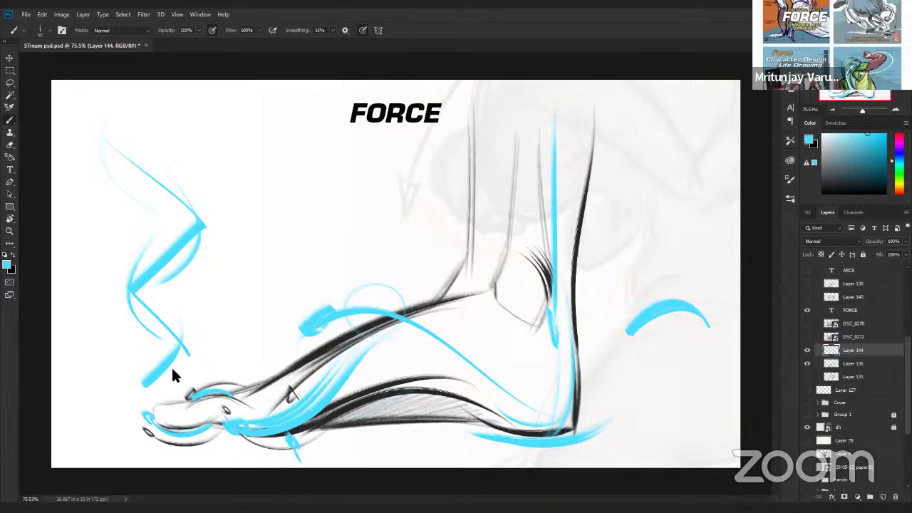
left_click(808, 364)
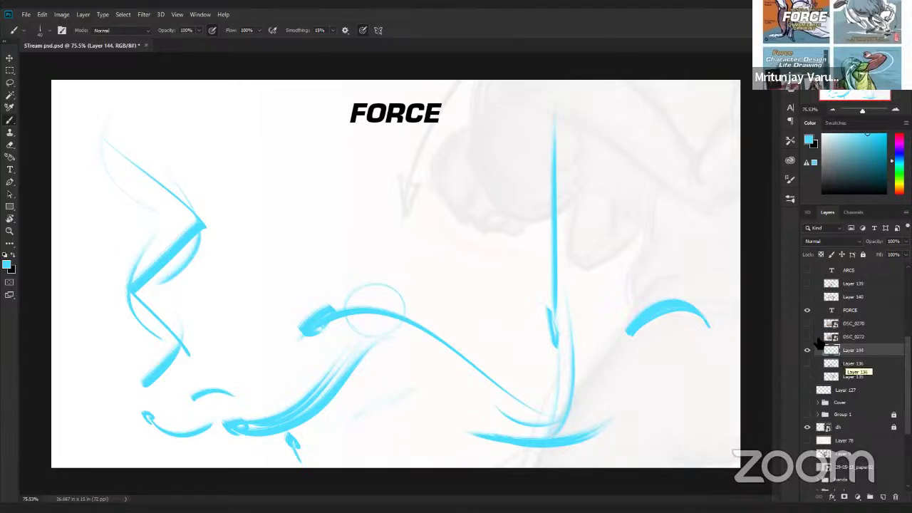
Hide the force diagram on Layer 144 and add a new empty layer directly above it
left_click(807, 351)
left_click(808, 364)
left_click(807, 364)
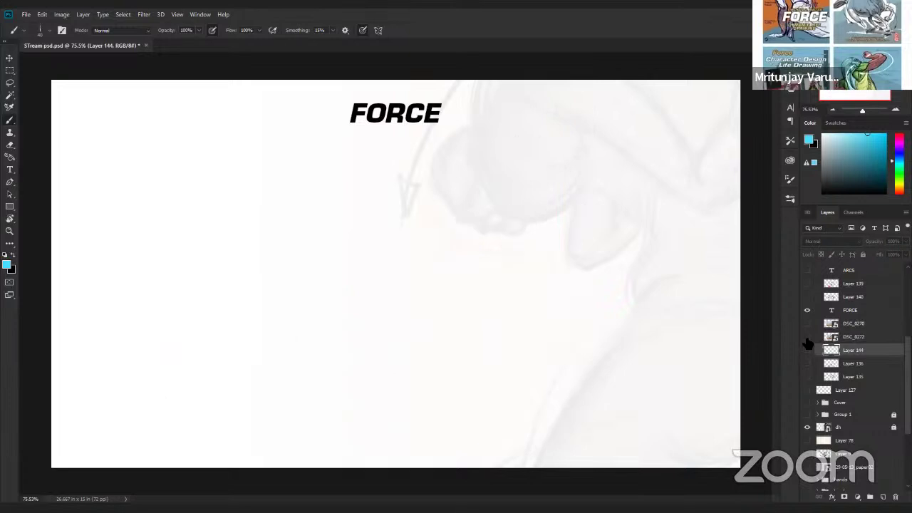
left_click(807, 337)
left_click(884, 497)
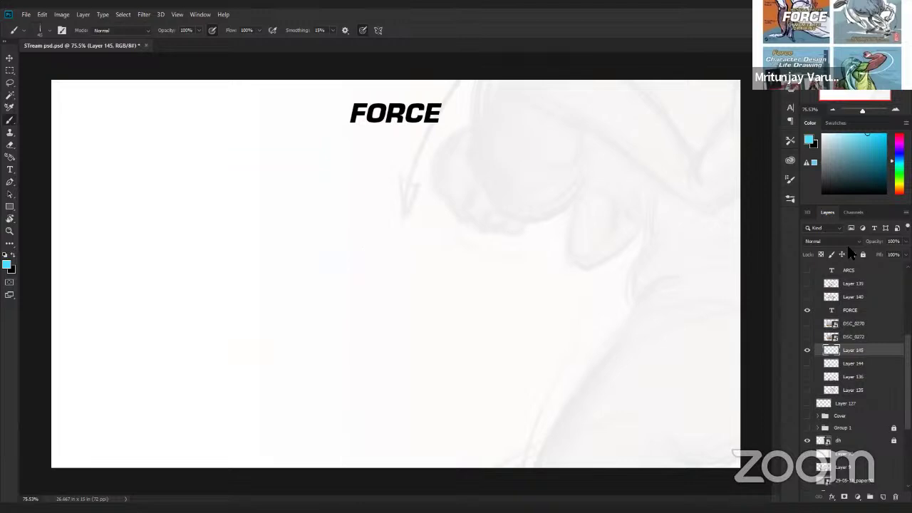
Draw a black leg-rhythm diagram of alternating force curves linked by thin diagonals, ending in a small ankle stroke, in the blank left area
key("d")
left_click_drag(218, 104, 245, 269)
mouse_move(272, 235)
left_mouse_down()
mouse_move(245, 285)
mouse_move(265, 287)
mouse_move(249, 416)
left_mouse_up()
left_click_drag(231, 275, 248, 414)
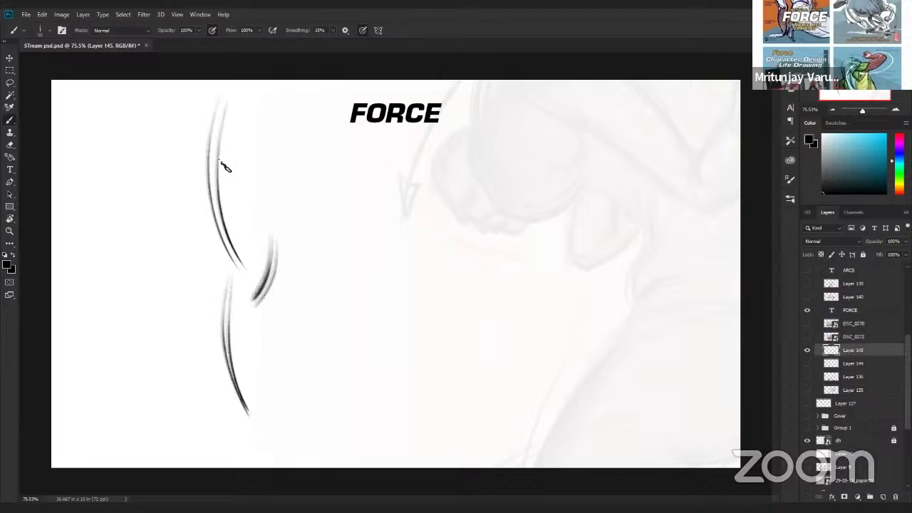
mouse_move(221, 162)
left_mouse_down()
mouse_move(253, 249)
mouse_move(265, 258)
mouse_move(229, 332)
left_mouse_up()
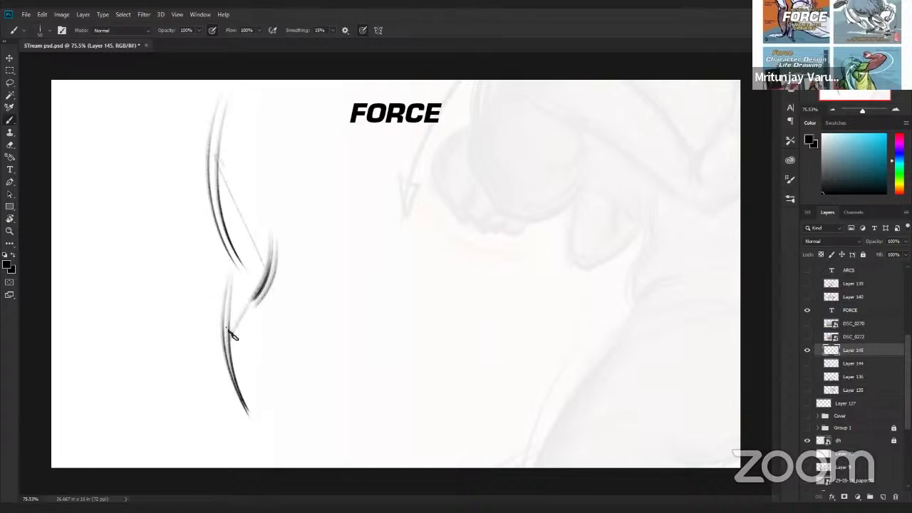
left_click_drag(256, 397, 271, 426)
Draw a second rhythm diagram of four alternating arcs with a straight zigzag connecting them, well to the right of the FORCE title
left_click_drag(604, 95, 590, 220)
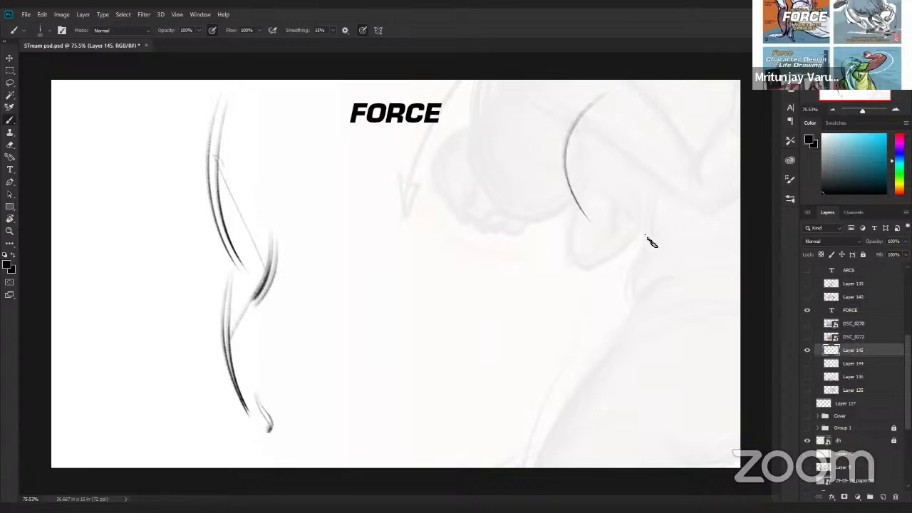
mouse_move(610, 189)
left_mouse_down()
mouse_move(601, 297)
mouse_move(612, 369)
mouse_move(591, 433)
left_mouse_up()
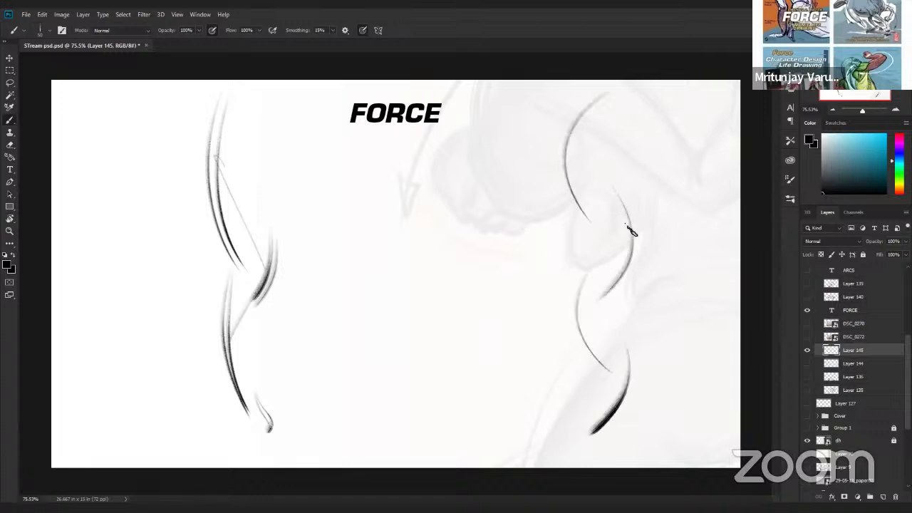
left_click_drag(578, 159, 631, 231)
mouse_move(632, 232)
left_mouse_down()
mouse_move(575, 320)
mouse_move(587, 399)
left_mouse_up()
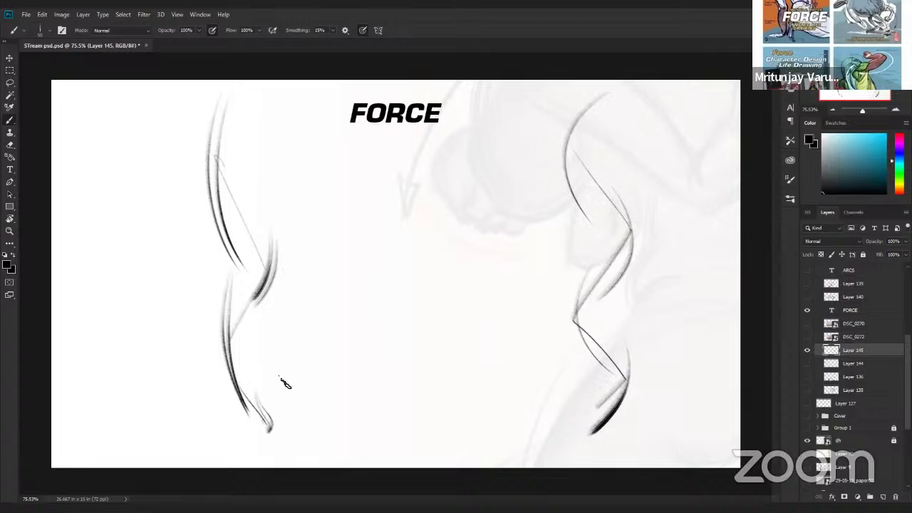
Darken the left leg diagram's upper and lower curves and add a heavy curved heel stroke at its base
mouse_move(228, 286)
left_mouse_down()
mouse_move(238, 400)
mouse_move(231, 265)
mouse_move(250, 418)
mouse_move(236, 265)
mouse_move(265, 434)
left_mouse_up()
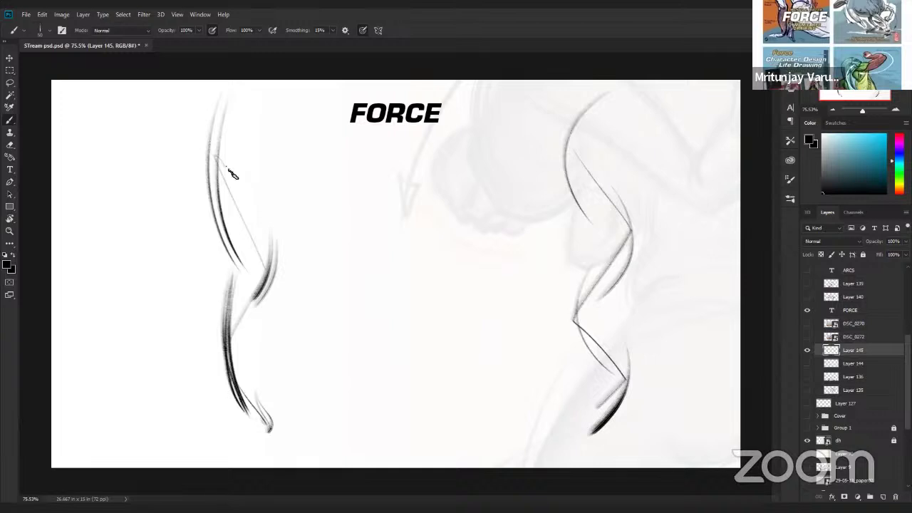
left_click_drag(218, 103, 239, 261)
left_click_drag(214, 149, 226, 238)
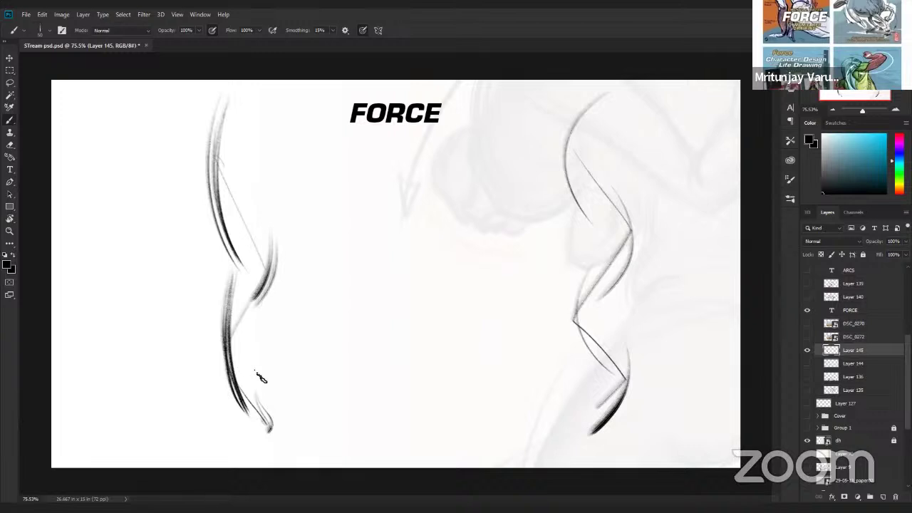
mouse_move(259, 377)
left_mouse_down()
mouse_move(284, 436)
mouse_move(269, 440)
left_mouse_up()
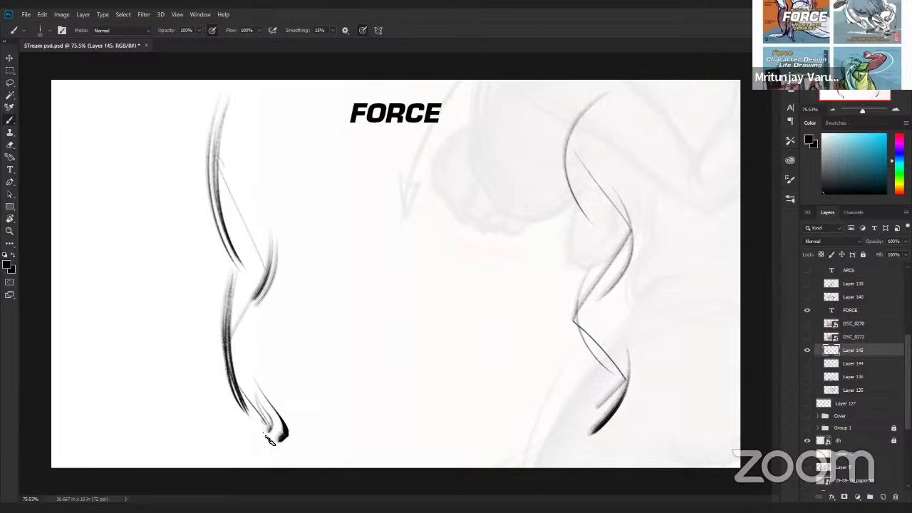
key("v")
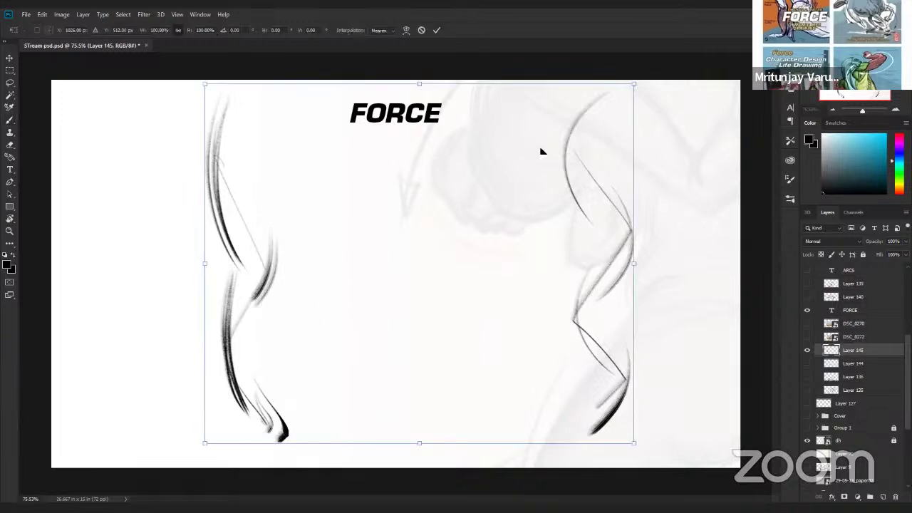
key("b")
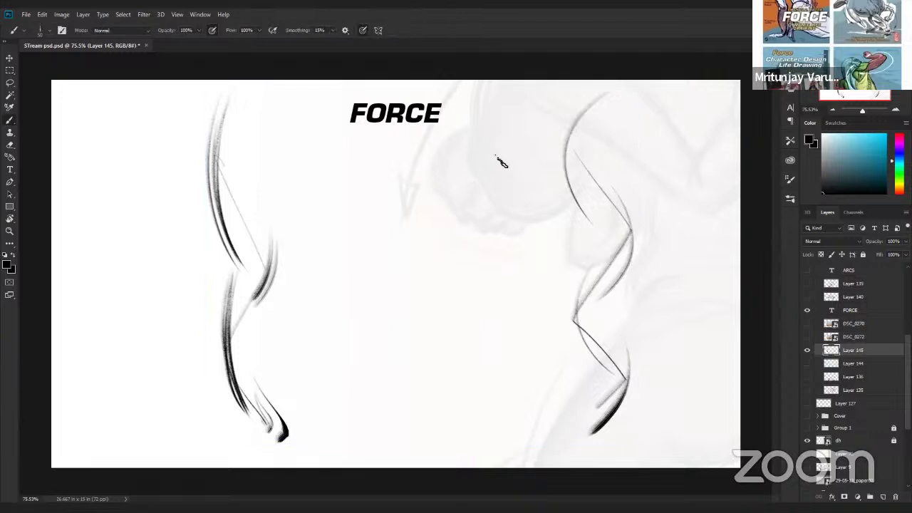
Draw an enlarged ankle diagram between the two sketches, with a curve down to the heel, a heavy diagonal sweep and a wide ellipse
mouse_move(525, 198)
left_mouse_down()
mouse_move(487, 94)
mouse_move(502, 249)
left_mouse_up()
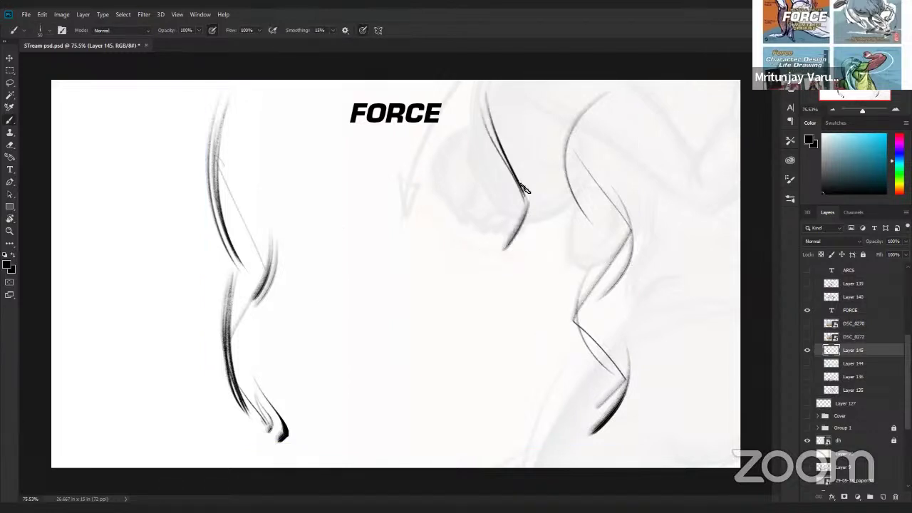
left_click_drag(520, 187, 410, 345)
left_click_drag(516, 207, 406, 360)
mouse_move(482, 246)
left_mouse_down()
mouse_move(412, 363)
mouse_move(531, 366)
left_mouse_up()
mouse_move(481, 314)
left_mouse_down()
mouse_move(417, 361)
mouse_move(494, 364)
mouse_move(472, 312)
mouse_move(527, 322)
left_mouse_up()
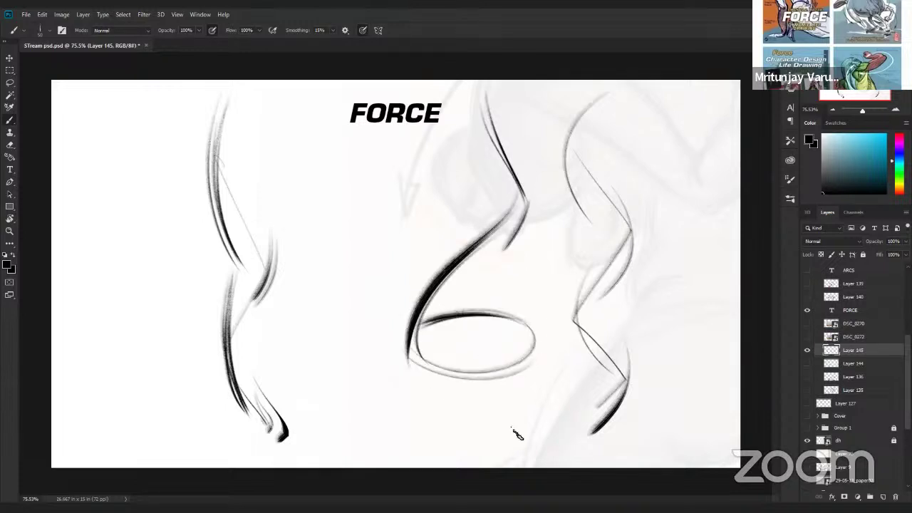
left_click_drag(529, 189, 507, 237)
key("ctrl+z")
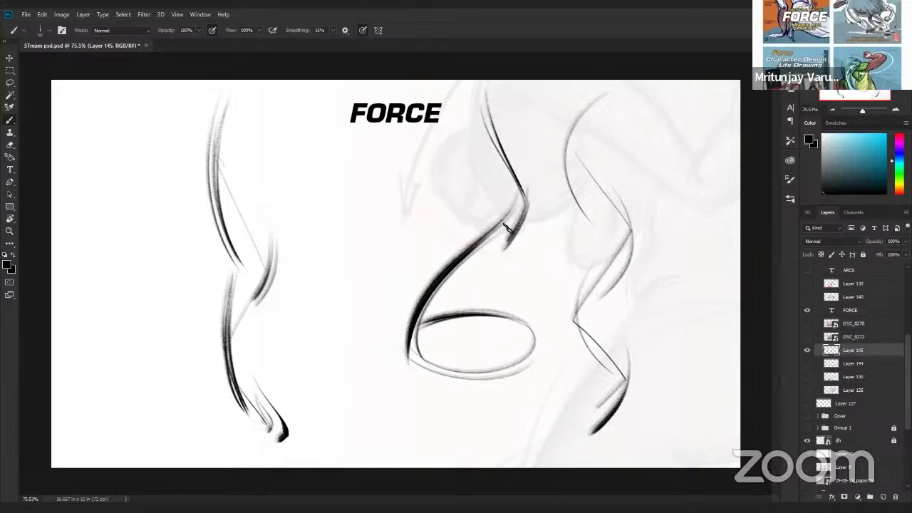
left_click_drag(436, 165, 418, 238)
left_click_drag(441, 208, 424, 251)
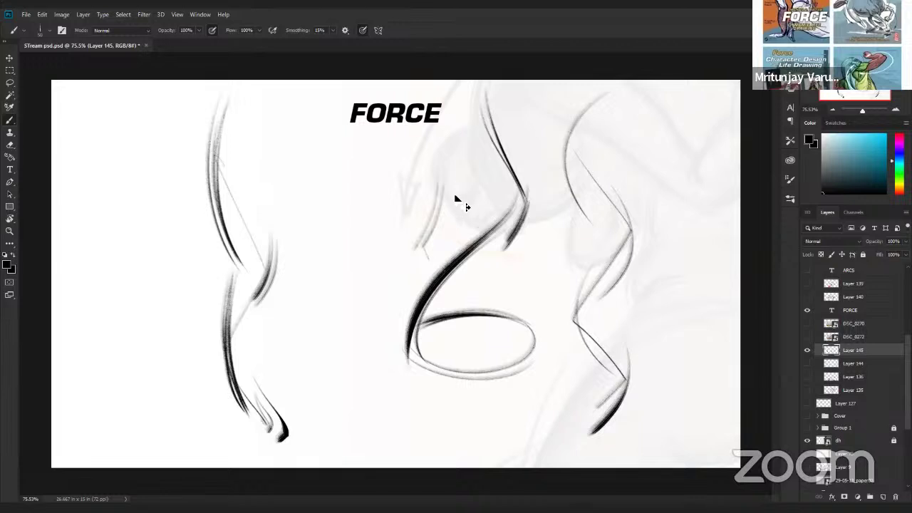
key("ctrl+z")
key("ctrl+z")
Add an outer curve around the enlarged diagram's heel bend and reinforce the diagonal sweep into the ellipse with parallel strokes
mouse_move(509, 139)
left_mouse_down()
mouse_move(542, 181)
mouse_move(520, 250)
mouse_move(523, 244)
left_mouse_up()
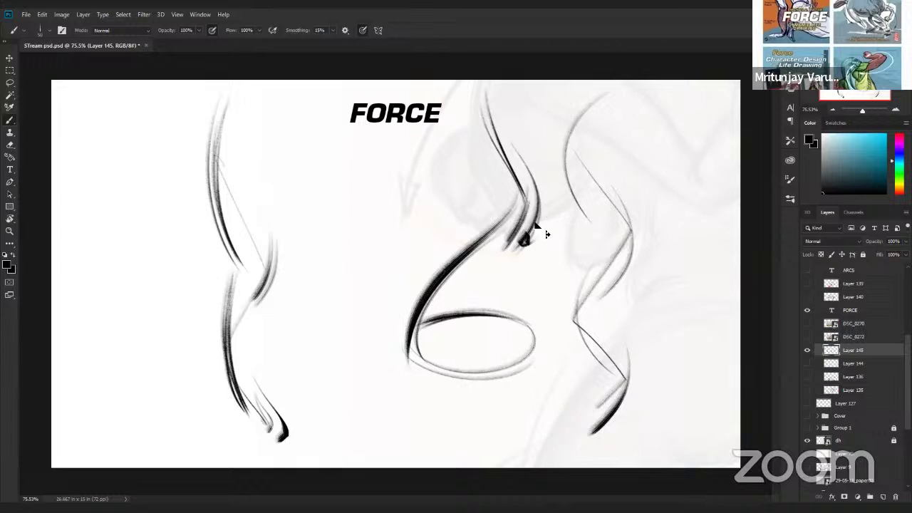
key("ctrl+z")
left_click_drag(527, 204, 431, 356)
mouse_move(509, 229)
left_mouse_down()
mouse_move(445, 292)
mouse_move(418, 366)
left_mouse_up()
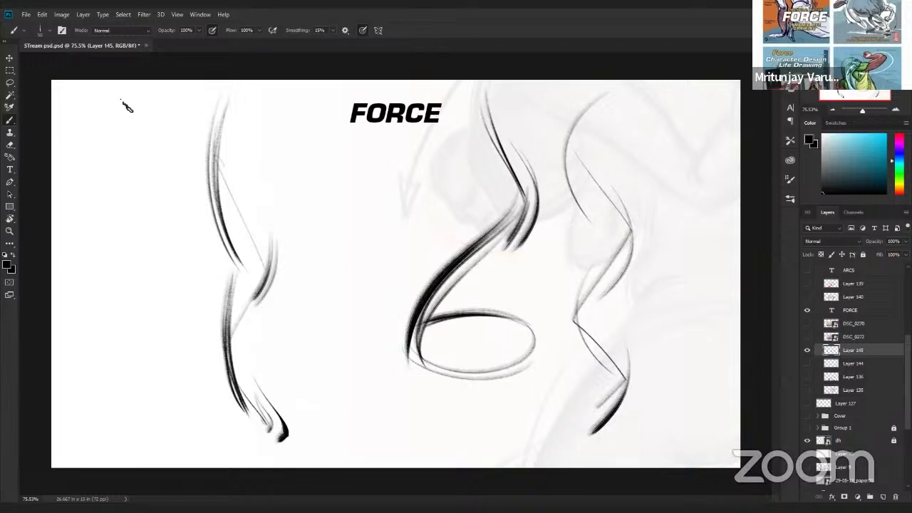
Draw another leg of alternating force curves at the canvas's far left, ending in a heel stroke that sweeps into a small ellipse
left_click_drag(126, 106, 141, 265)
left_click_drag(131, 91, 145, 255)
mouse_move(152, 203)
left_mouse_down()
mouse_move(161, 256)
mouse_move(146, 292)
left_mouse_up()
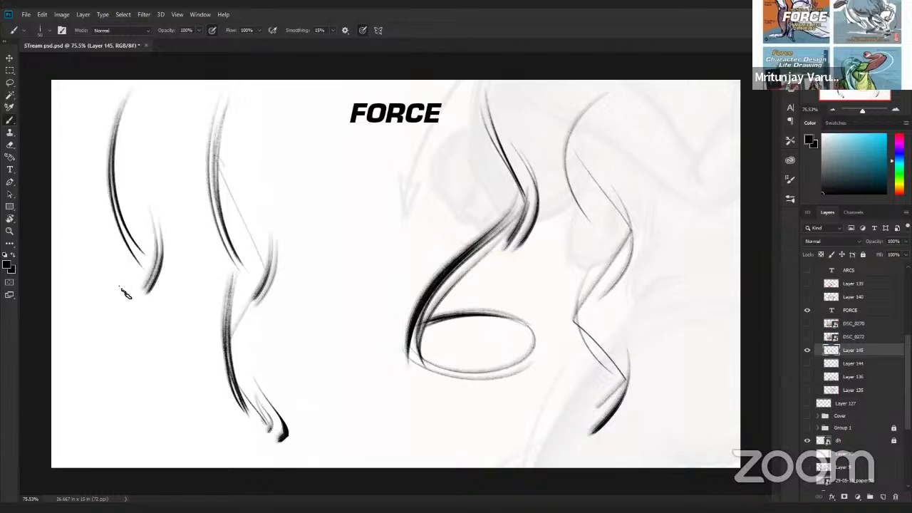
left_click_drag(130, 257, 146, 390)
left_click_drag(127, 299, 151, 392)
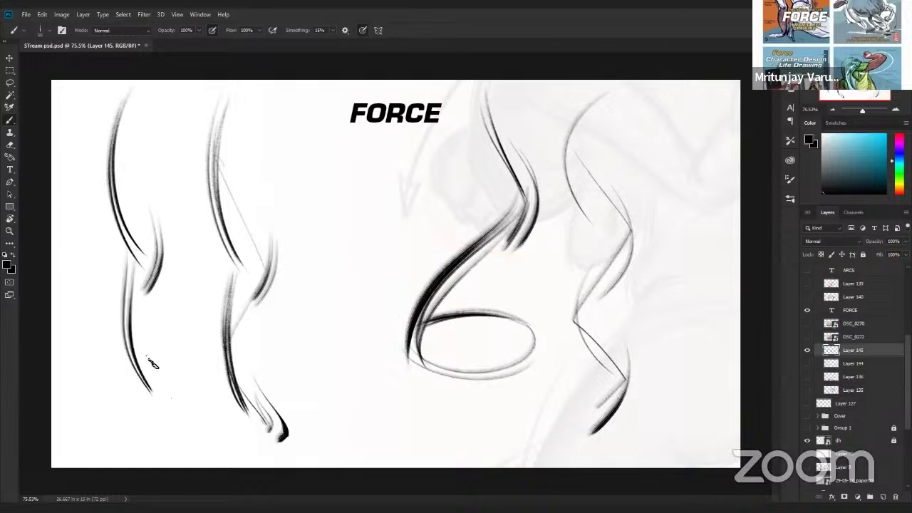
left_click_drag(148, 356, 160, 403)
mouse_move(120, 443)
left_mouse_down()
mouse_move(165, 432)
mouse_move(123, 426)
mouse_move(112, 450)
left_mouse_up()
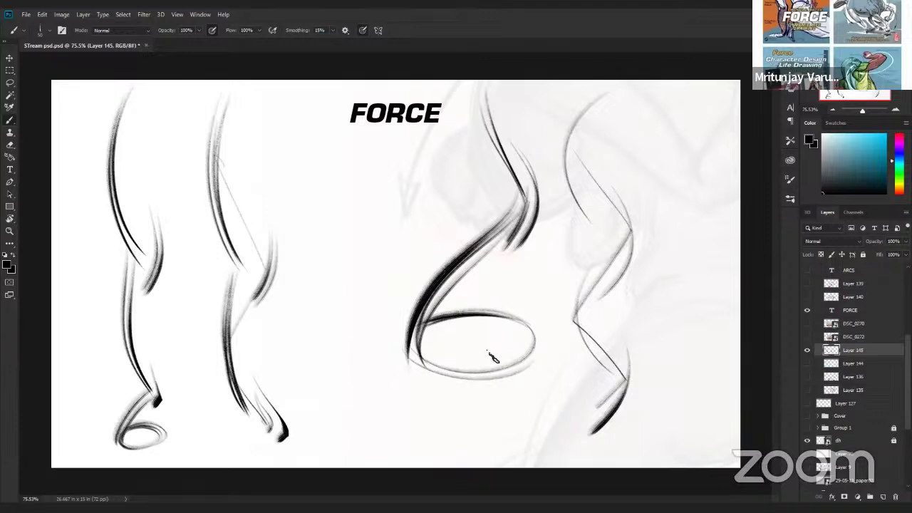
Sketch a small overlapping ellipse with short curves at the right end of the enlarged ellipse, plus a curved stroke beside it
mouse_move(527, 356)
left_mouse_down()
mouse_move(483, 355)
mouse_move(476, 388)
mouse_move(533, 379)
mouse_move(499, 390)
mouse_move(503, 369)
left_mouse_up()
left_click_drag(518, 338, 535, 380)
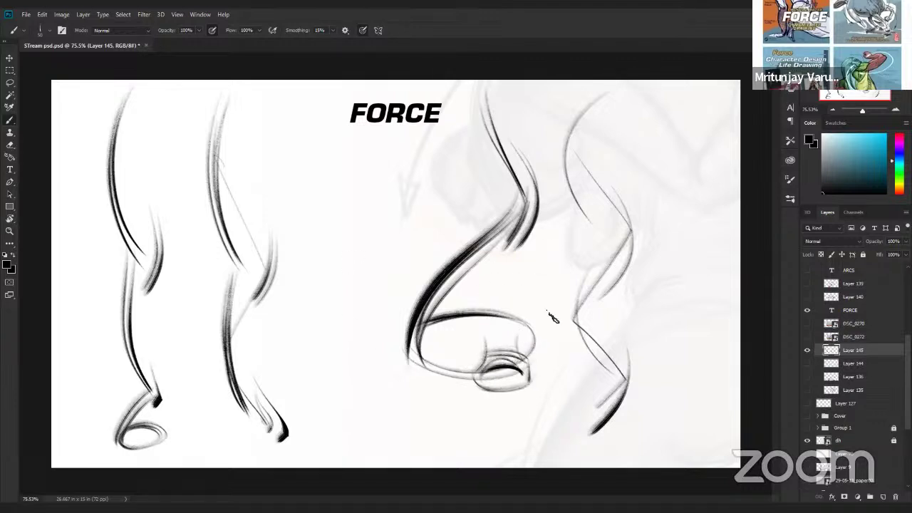
left_click_drag(474, 340, 460, 392)
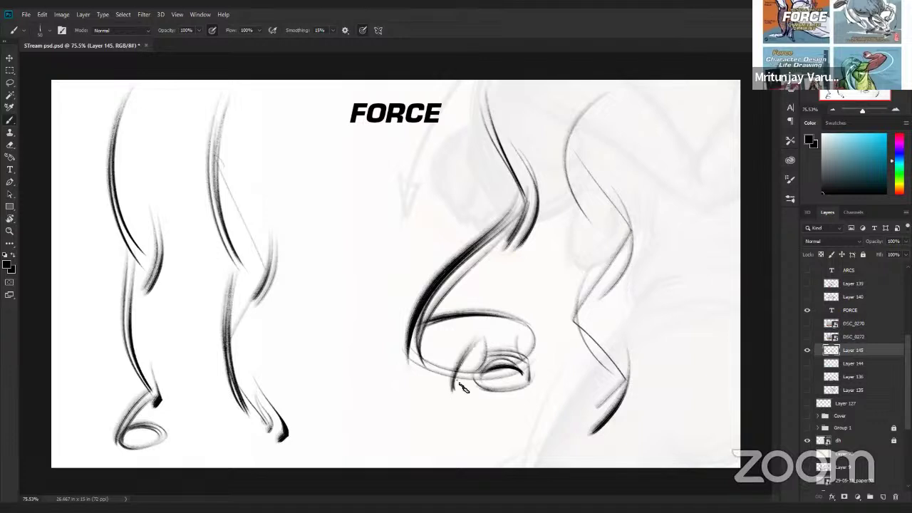
left_click_drag(402, 356, 513, 397)
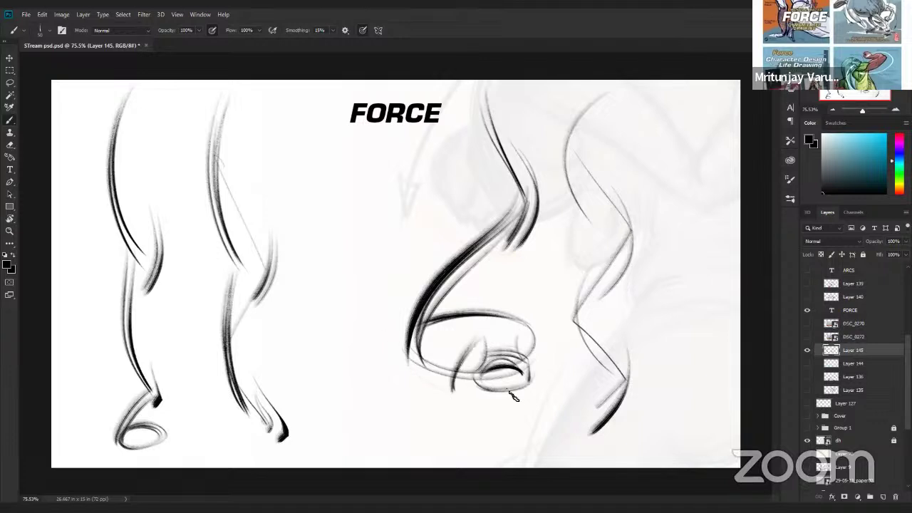
Hide Layer 145, show the DSC_0272 foot photo, and add a new empty layer above the photo
left_click(807, 349)
left_click(807, 336)
left_click(859, 337)
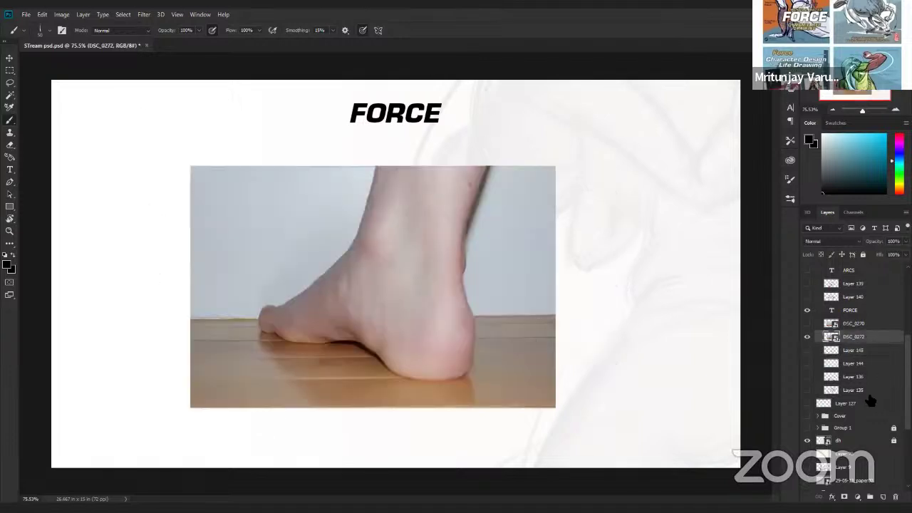
left_click(884, 495)
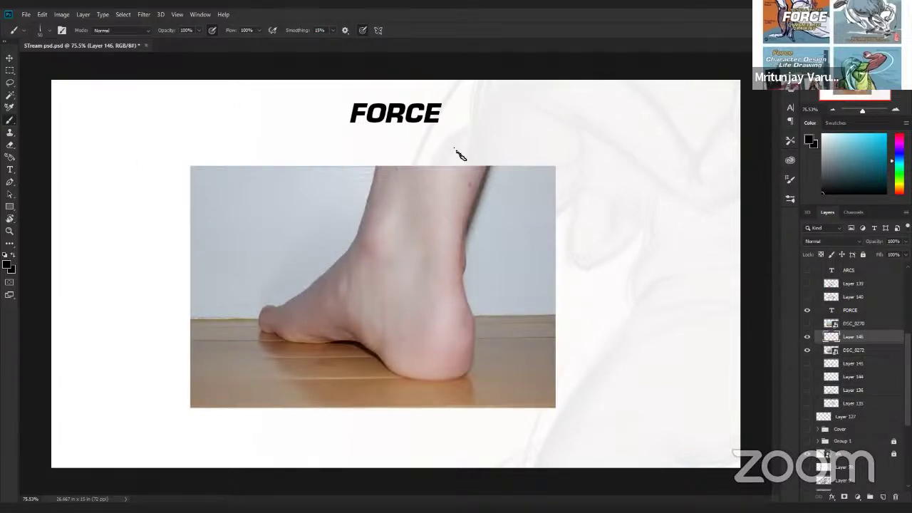
mouse_move(465, 129)
left_mouse_down()
mouse_move(457, 262)
mouse_move(456, 184)
left_mouse_up()
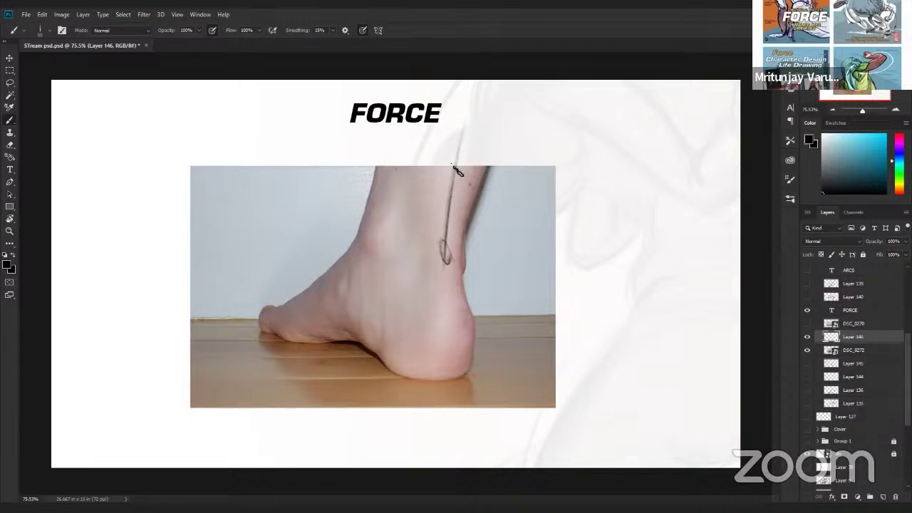
key("ctrl+z")
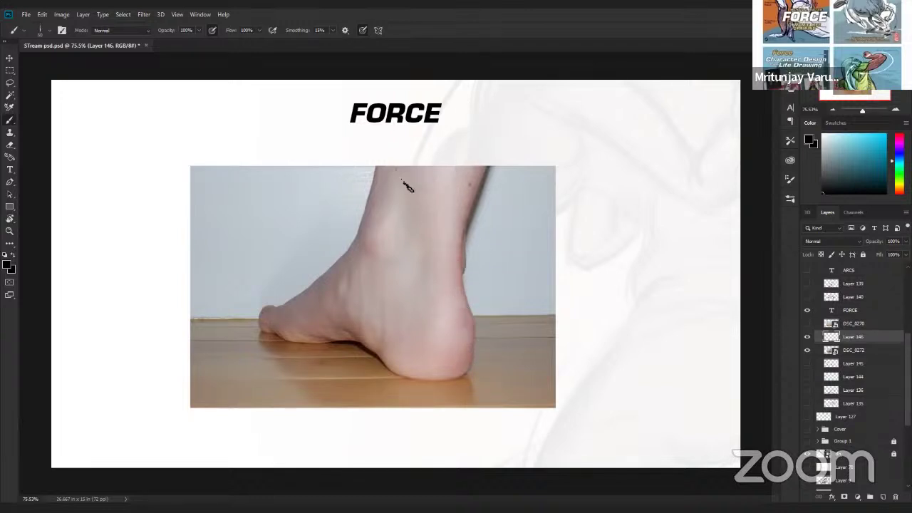
mouse_move(385, 100)
left_mouse_down()
mouse_move(401, 268)
mouse_move(390, 202)
left_mouse_up()
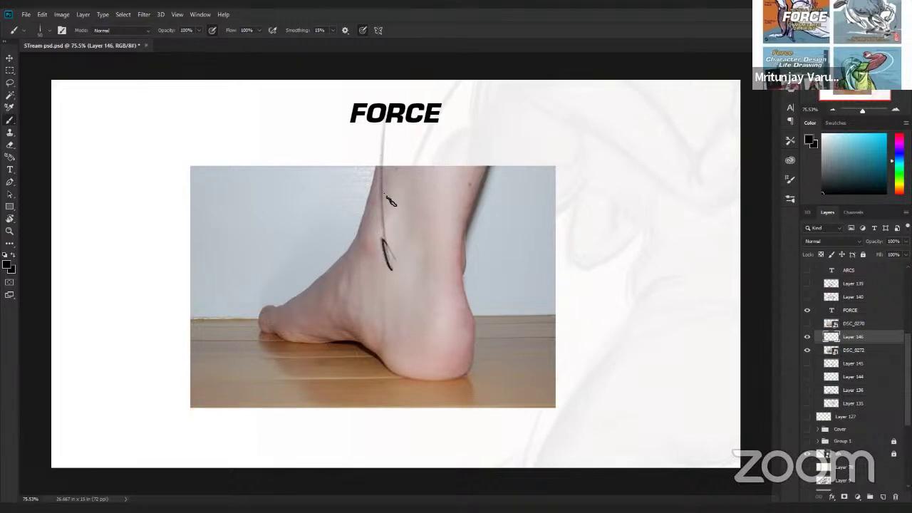
key("ctrl+z")
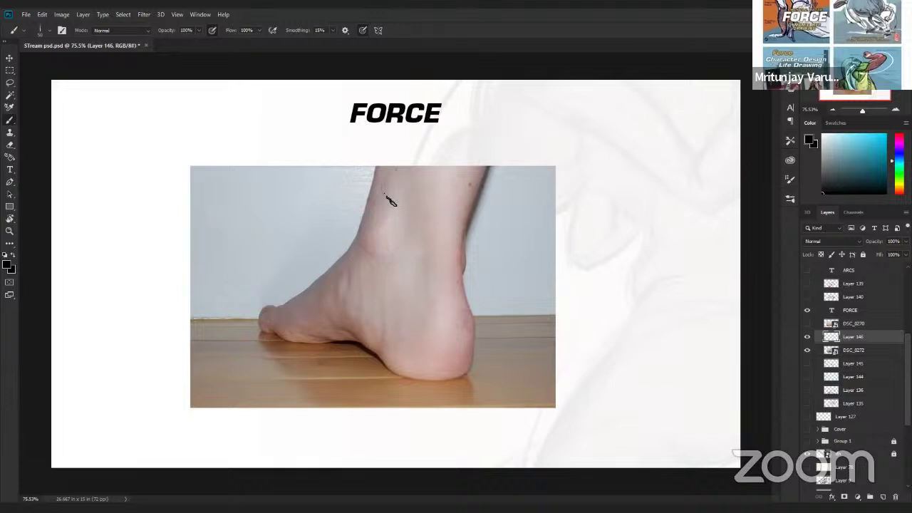
Draw force lines on the photo down the lower leg to the heel, under the heel into the arch, and over the instep to the toes
mouse_move(431, 143)
left_mouse_down()
mouse_move(432, 220)
mouse_move(456, 322)
left_mouse_up()
left_click_drag(466, 385, 374, 345)
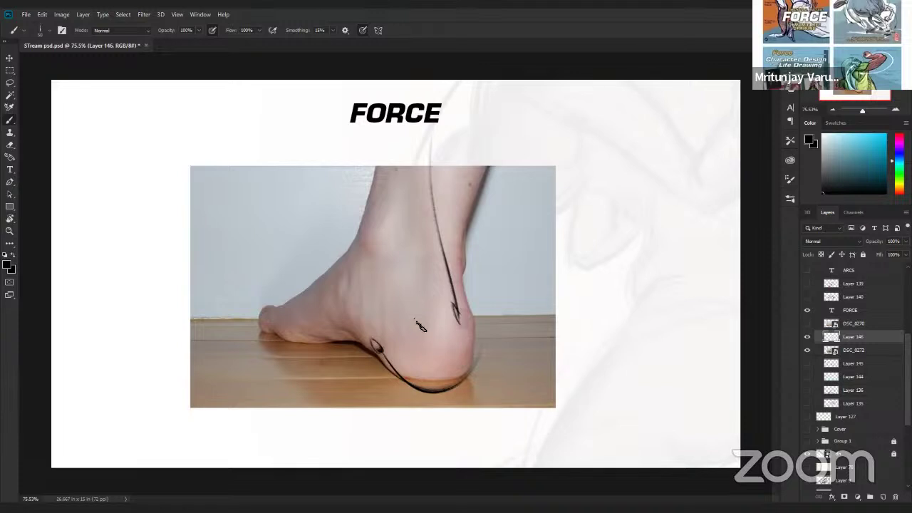
mouse_move(394, 271)
left_mouse_down()
mouse_move(285, 301)
mouse_move(325, 345)
left_mouse_up()
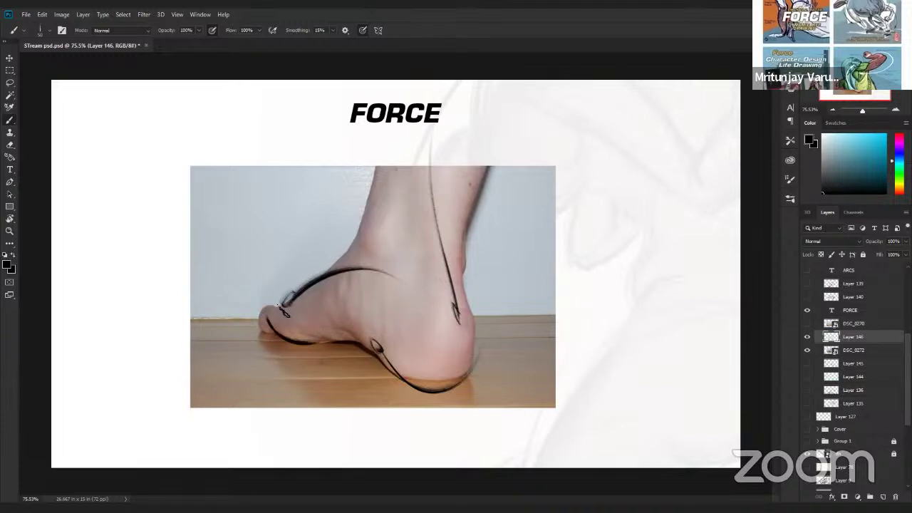
Draw a short force curve over the top of the big toe and around its tip
key("z")
mouse_move(278, 311)
left_mouse_down()
mouse_move(312, 319)
mouse_move(294, 316)
left_mouse_up()
key("b")
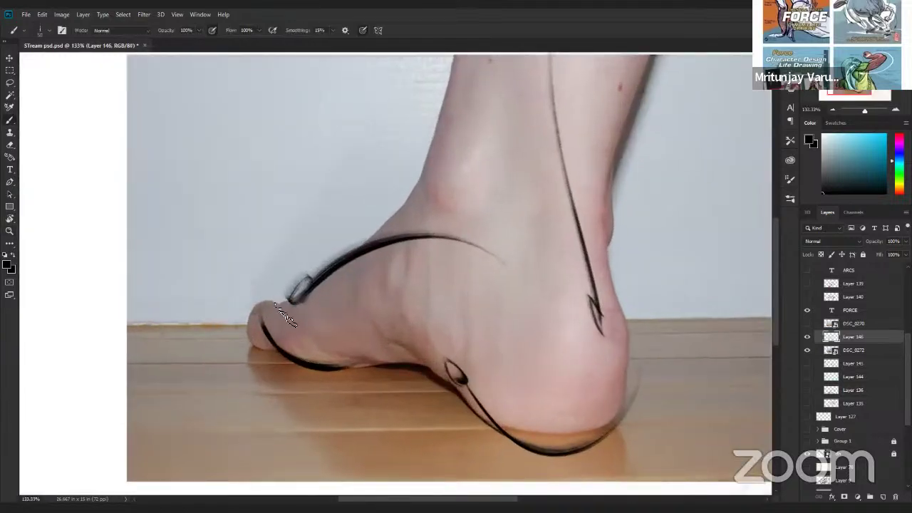
left_click_drag(288, 305, 253, 317)
key("ctrl+z")
left_click_drag(292, 304, 255, 317)
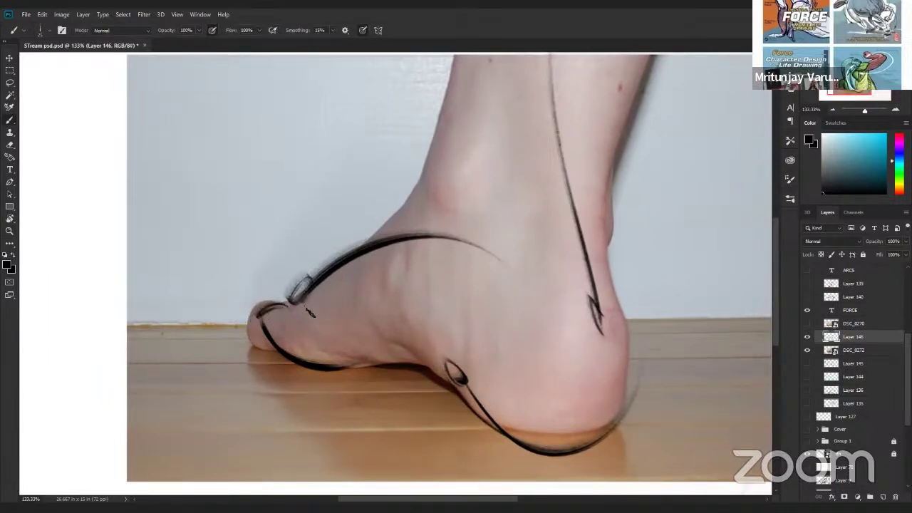
key("z")
mouse_move(437, 319)
left_mouse_down()
mouse_move(415, 329)
mouse_move(403, 314)
left_mouse_up()
key("b")
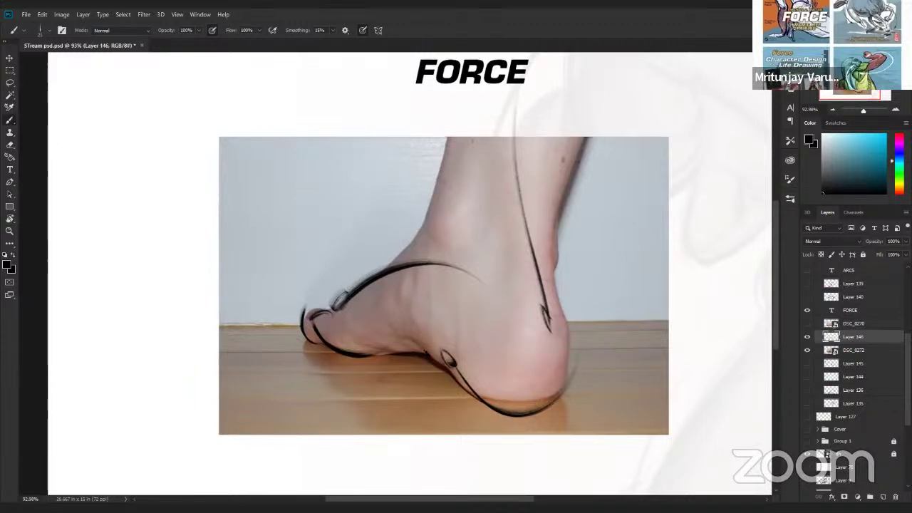
Add thinner secondary force curves along the heel, over the instep and around the underside of the toes on the raised-foot photo
left_click_drag(440, 341, 547, 394)
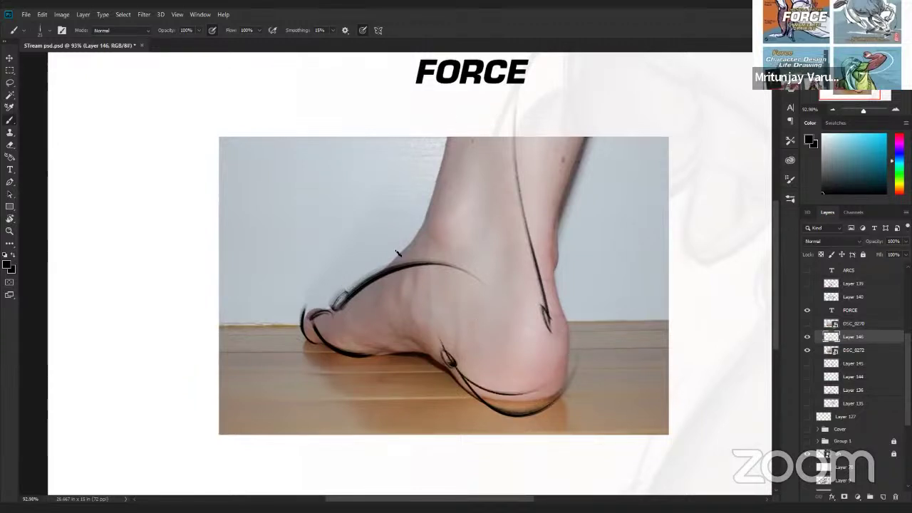
mouse_move(449, 251)
left_mouse_down()
mouse_move(332, 303)
mouse_move(322, 359)
left_mouse_up()
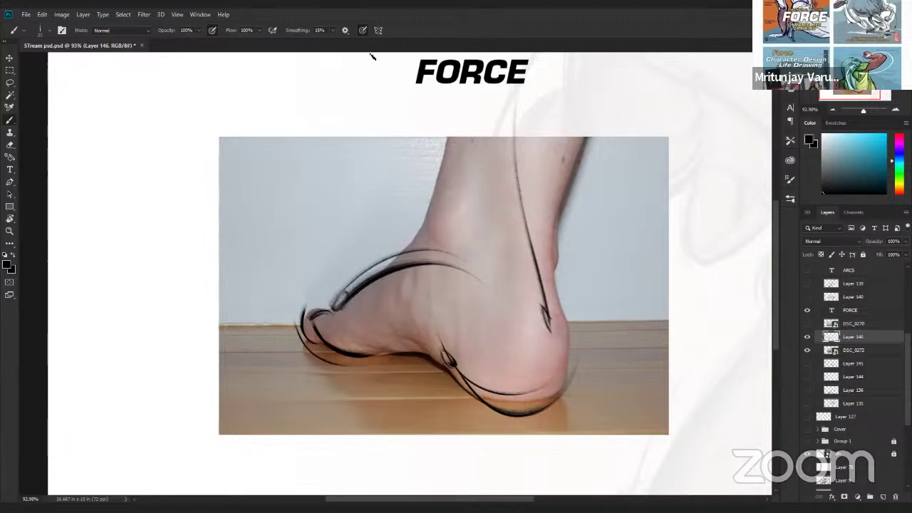
Hide Layer 146 and the DSC_0272 photo, show the DSC_0270 flat-foot photo, and add a new empty layer above it
left_click(807, 324)
left_click(851, 323)
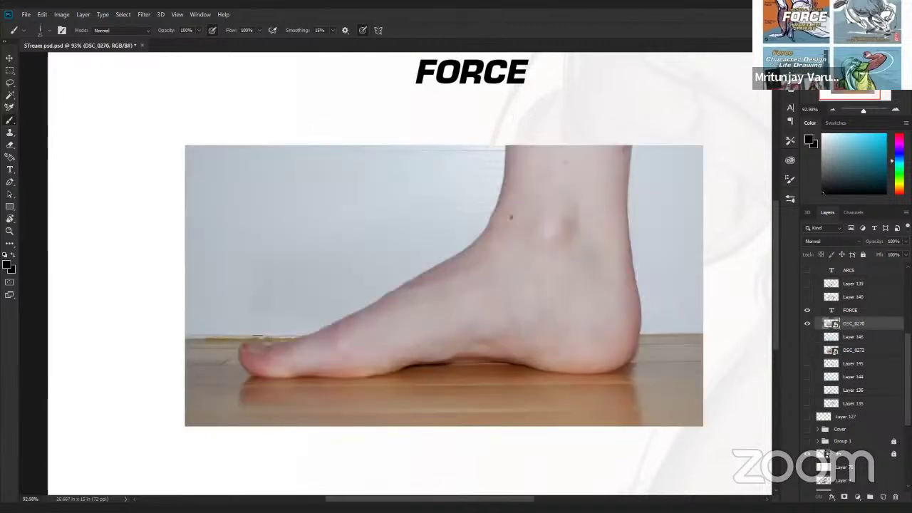
key("ctrl+alt+shift+n")
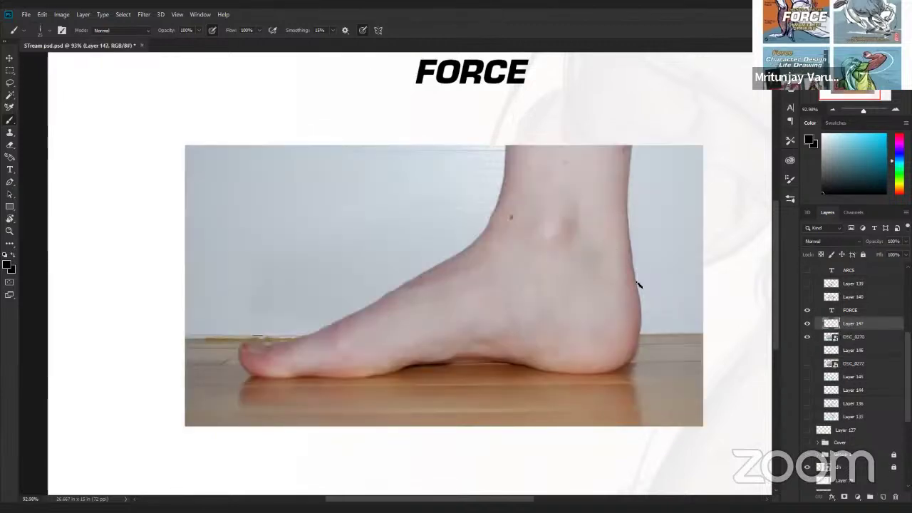
Draw force lines on the flat-foot photo down to the heel, under it into the arch, over the instep, under the ball and around the toe
left_click_drag(600, 125, 625, 300)
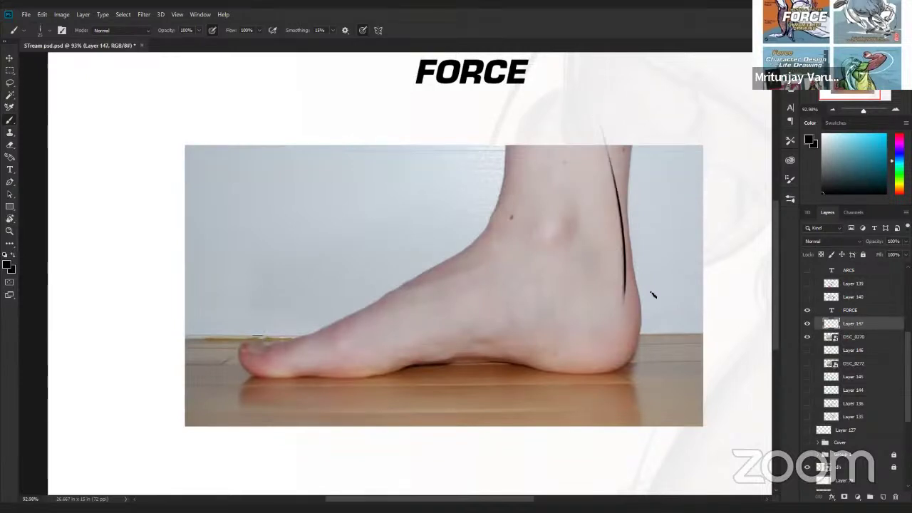
mouse_move(634, 349)
left_mouse_down()
mouse_move(462, 299)
mouse_move(472, 304)
left_mouse_up()
left_click_drag(512, 248, 329, 349)
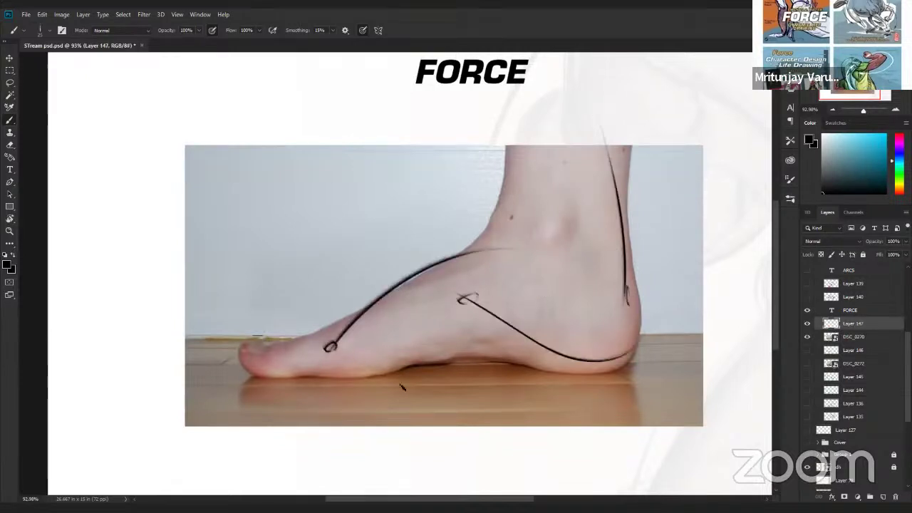
left_click_drag(404, 364, 313, 369)
mouse_move(267, 344)
left_mouse_down()
mouse_move(332, 371)
mouse_move(282, 354)
mouse_move(255, 373)
mouse_move(284, 373)
left_mouse_up()
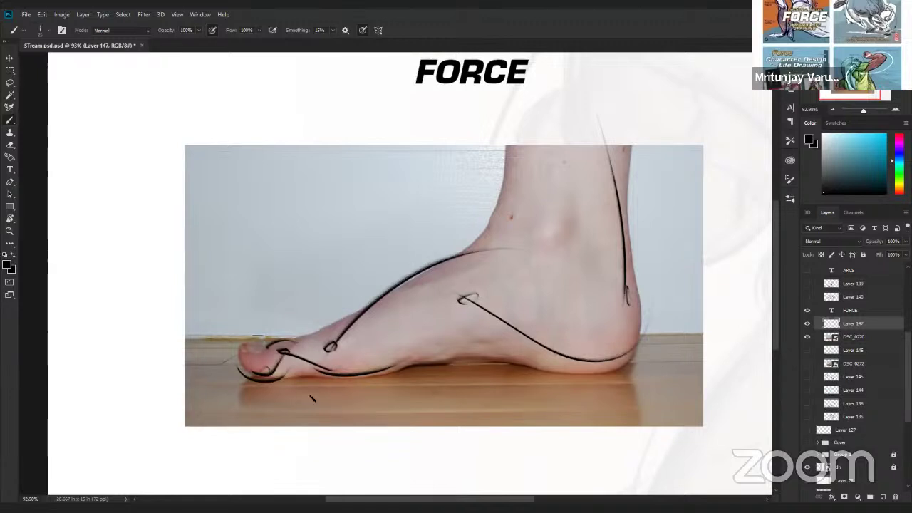
Hide the FORCE title, Layer 147 and DSC_0270, show the ARCS title, and add a new empty layer above Layer 139
left_click(807, 310)
left_click(807, 323)
left_click(807, 336)
scroll(811, 334, "up", 3)
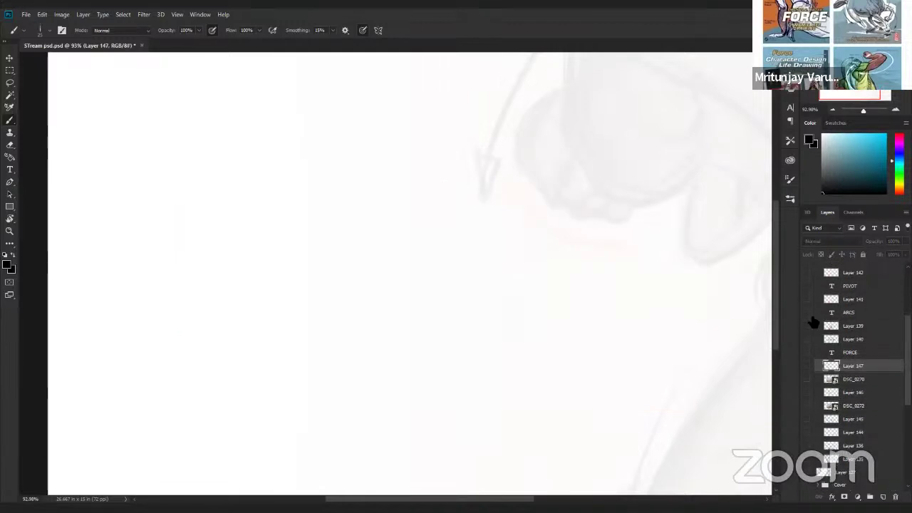
left_click(807, 313)
key("z")
left_click_drag(629, 326, 616, 317)
key("b")
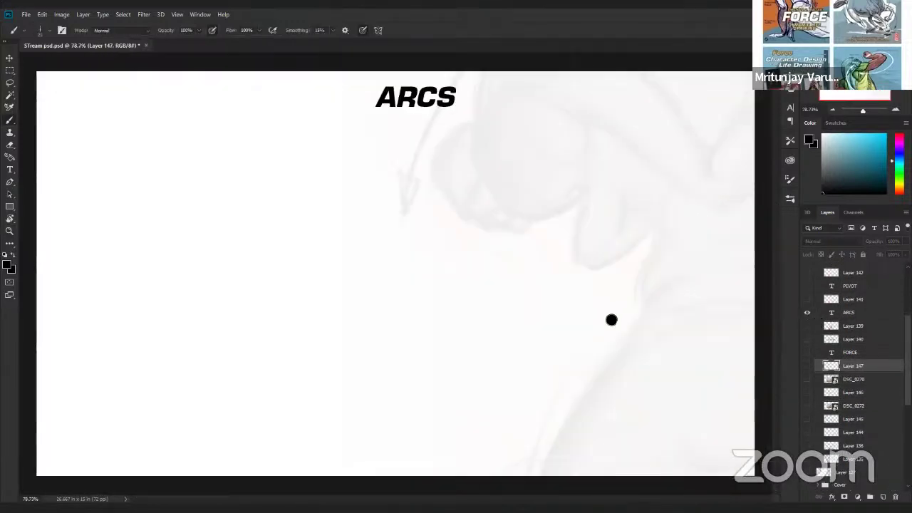
left_click(852, 327)
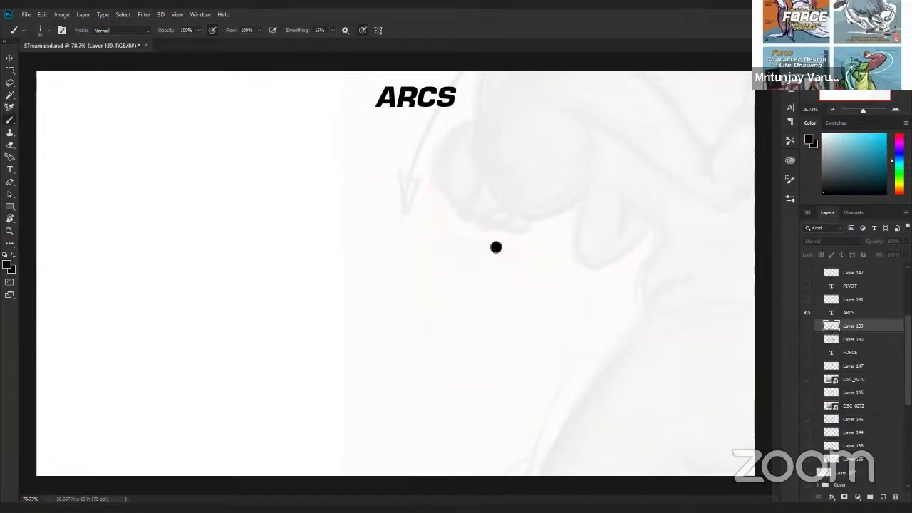
key("ctrl+shift+alt+n")
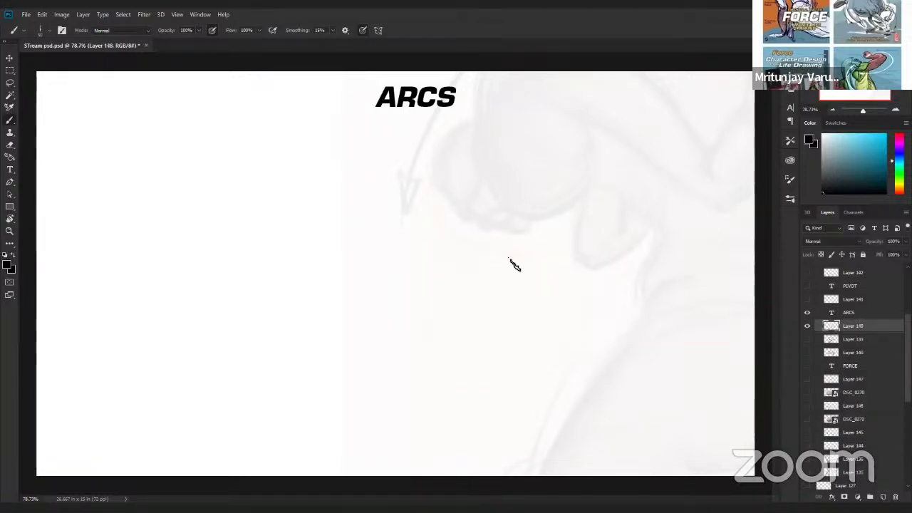
mouse_move(330, 321)
left_mouse_down()
mouse_move(369, 254)
mouse_move(568, 311)
left_mouse_up()
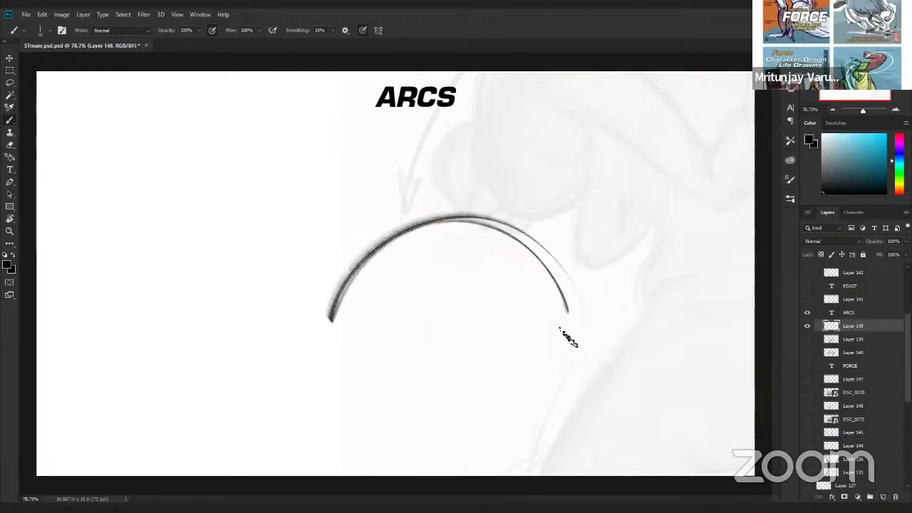
key("ctrl+z")
left_click_drag(242, 338, 659, 274)
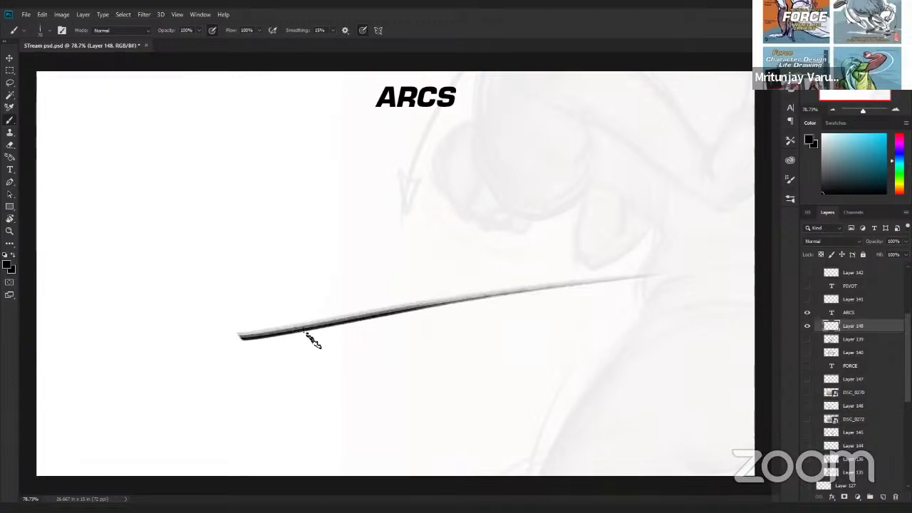
key("ctrl+z")
mouse_move(570, 329)
left_mouse_down()
mouse_move(305, 332)
mouse_move(587, 340)
left_mouse_up()
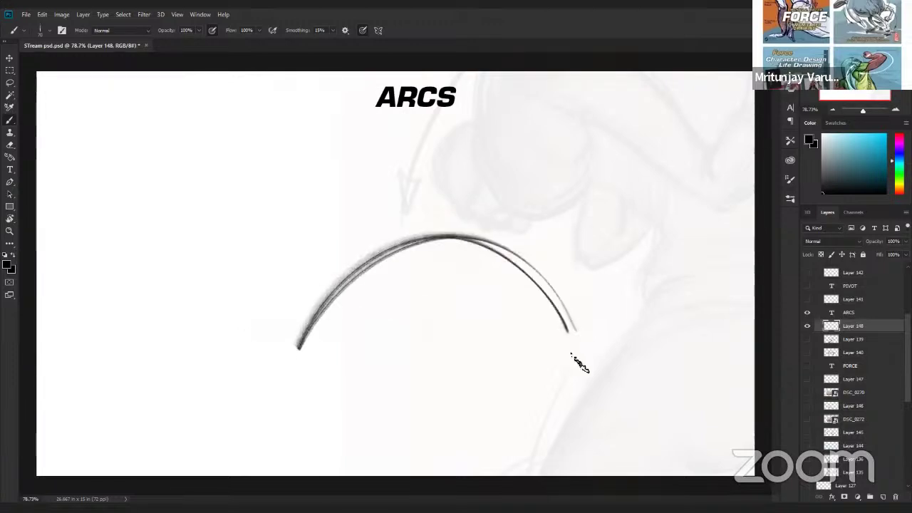
key("ctrl+z")
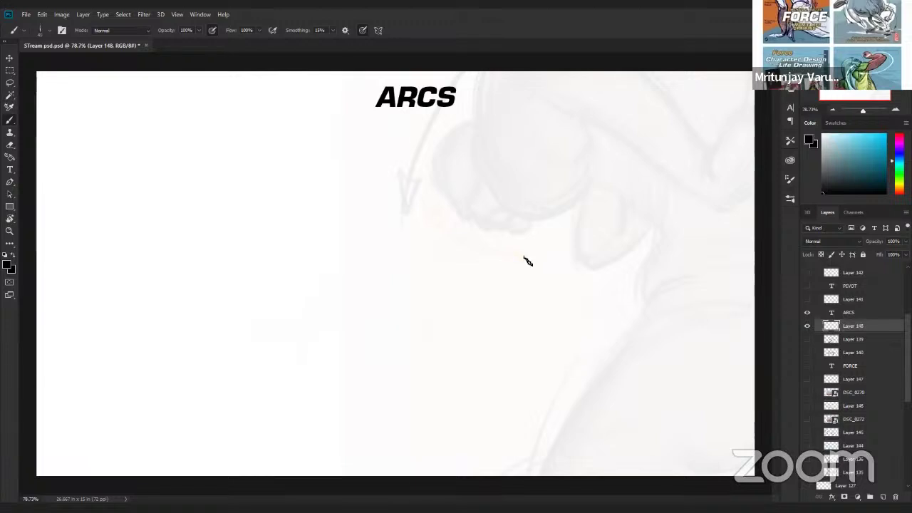
View the foot drawing on Layer 139 and the shaded arch diagram on Layer 140 in turn
left_click(808, 350)
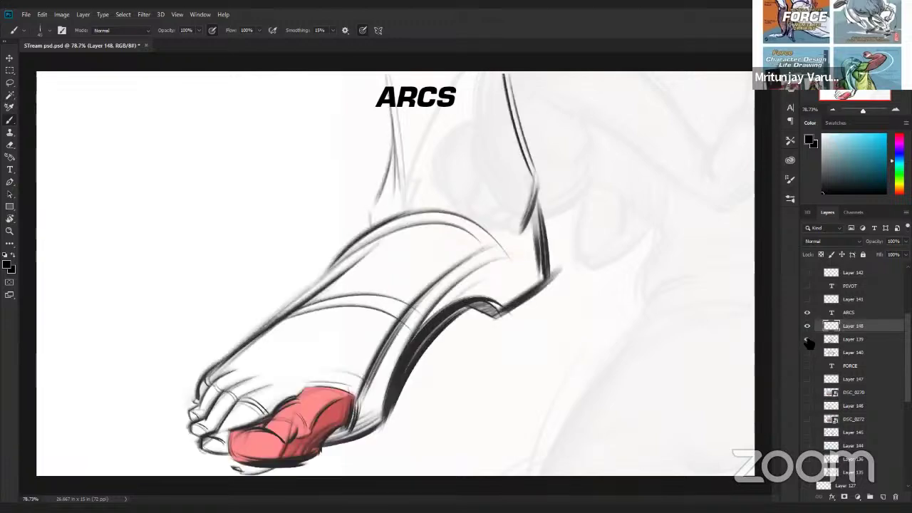
left_click(807, 353)
left_click(808, 354)
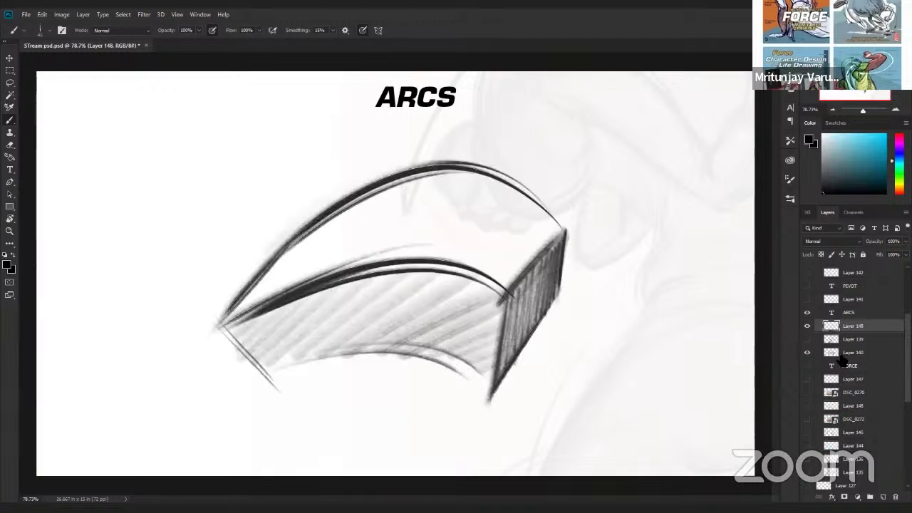
left_click(842, 355)
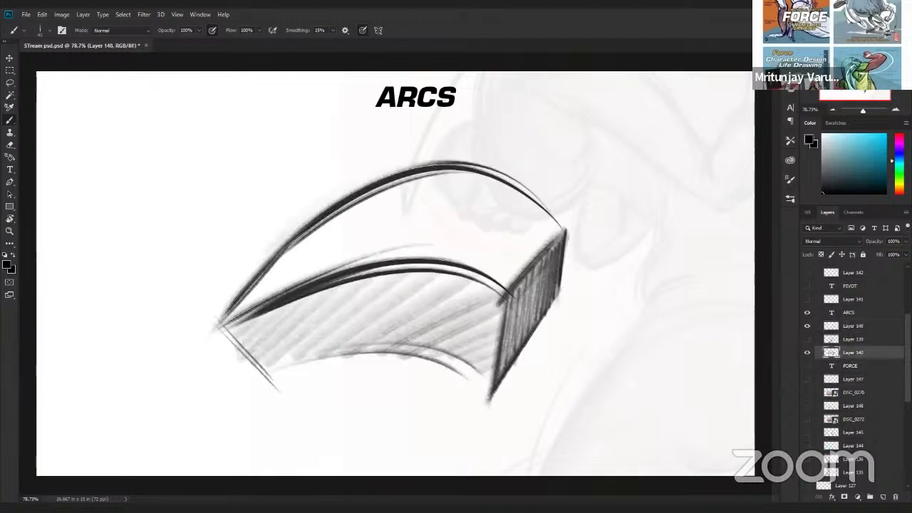
scroll(819, 335, "down", 1)
scroll(817, 335, "down", 2)
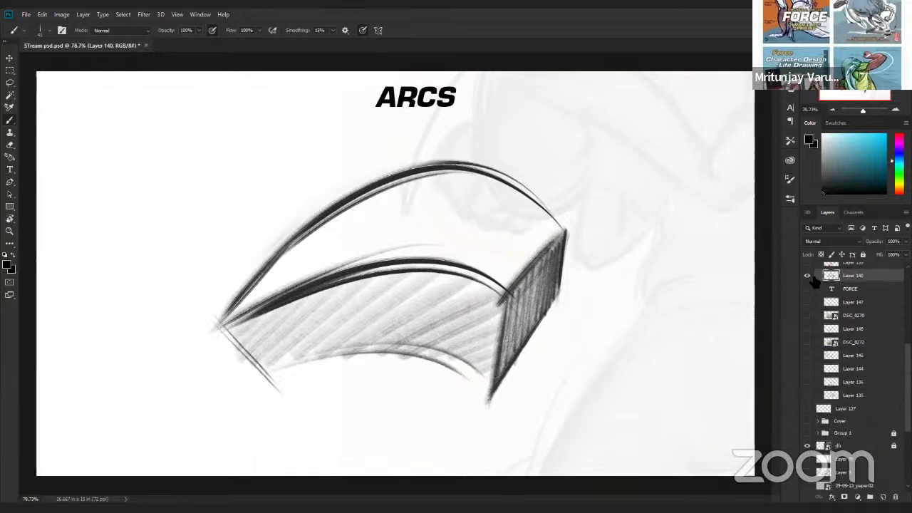
Hide Layer 140, show the foot structure drawing on Layer 135, and move Layer 135 directly below Layer 140
left_click(807, 275)
left_click(807, 395)
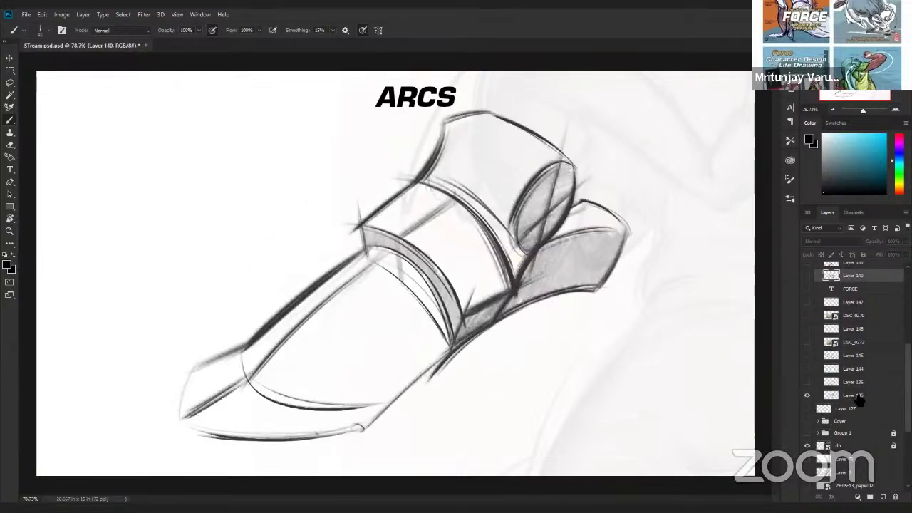
left_click_drag(872, 248, 868, 303)
Draw a bright cyan arc across the midfoot of the structure drawing, with a small loop at its upper end
left_click(867, 162)
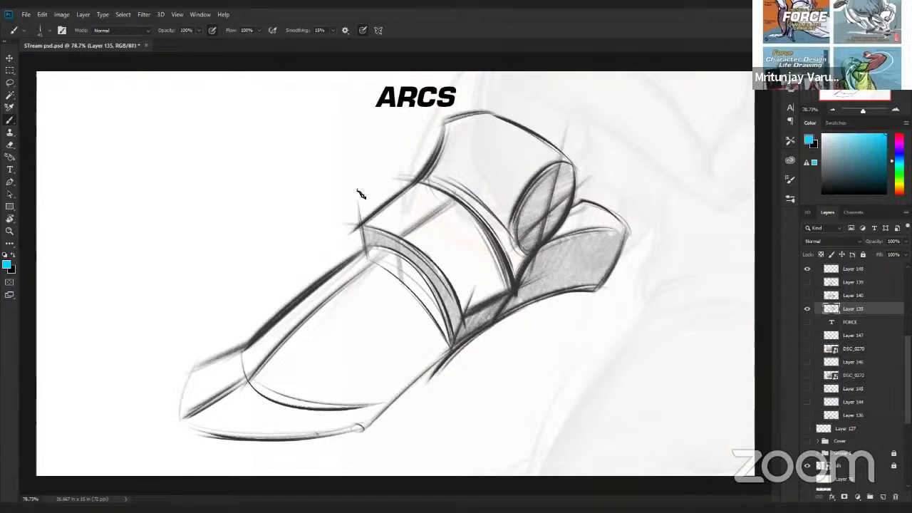
left_click_drag(353, 195, 492, 363)
left_click_drag(350, 194, 340, 205)
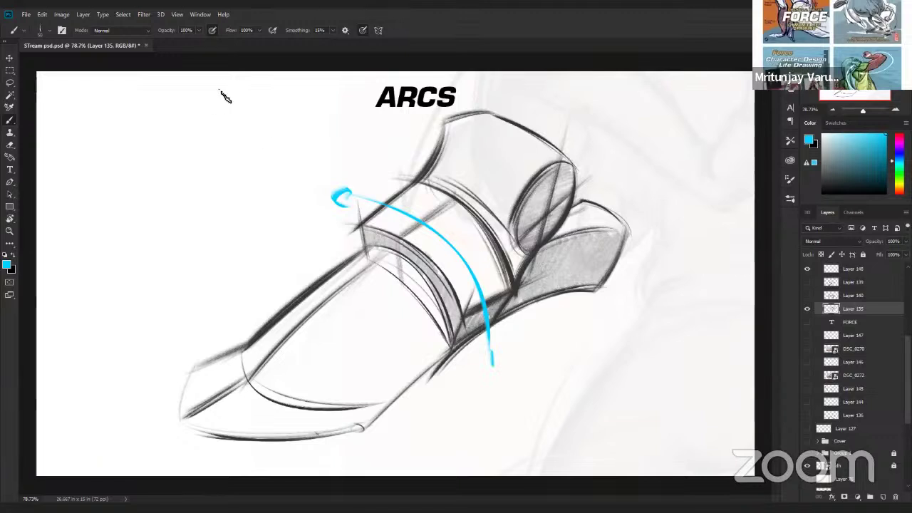
Sketch a cyan front view of the ankle beside the foot, with both leg contours, an arched base and a slanted line across it
left_click_drag(262, 146, 246, 183)
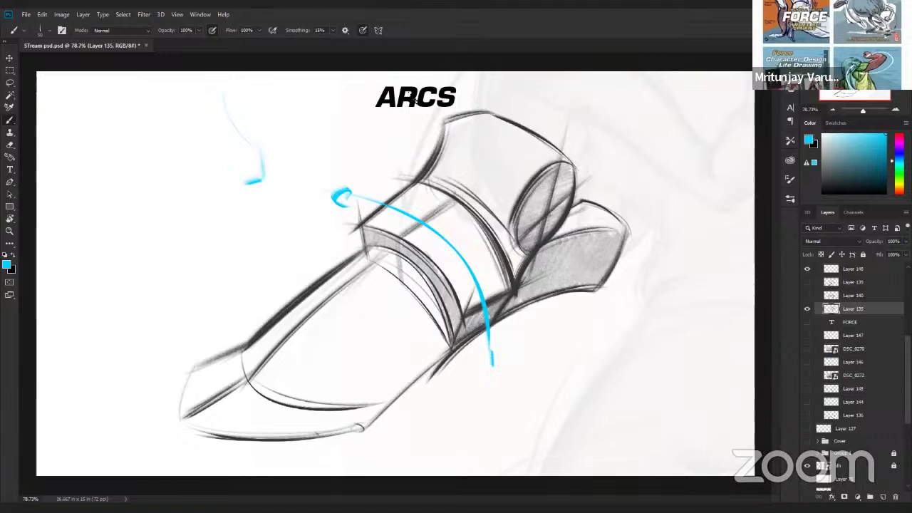
mouse_move(251, 182)
left_mouse_down()
mouse_move(148, 238)
mouse_move(203, 185)
mouse_move(149, 208)
mouse_move(139, 189)
mouse_move(163, 77)
left_mouse_up()
left_click_drag(227, 84, 243, 136)
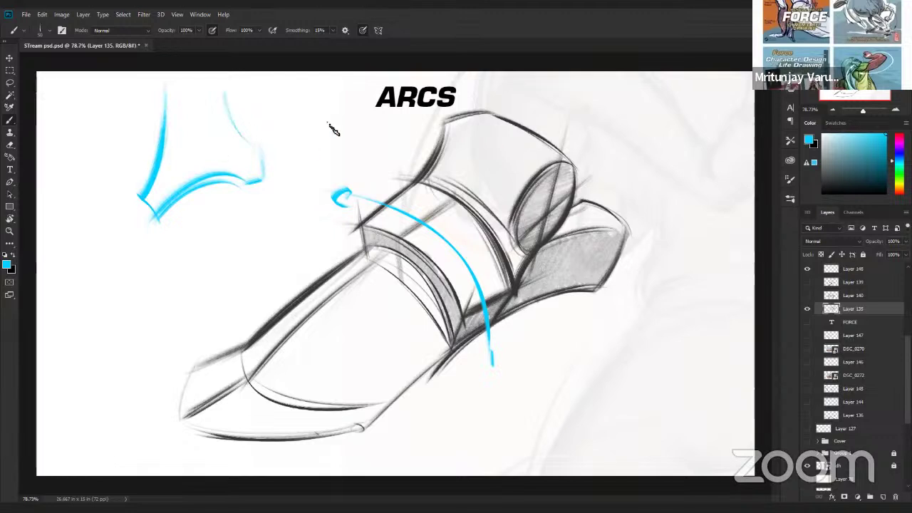
mouse_move(112, 220)
left_mouse_down()
mouse_move(257, 138)
mouse_move(279, 137)
left_mouse_up()
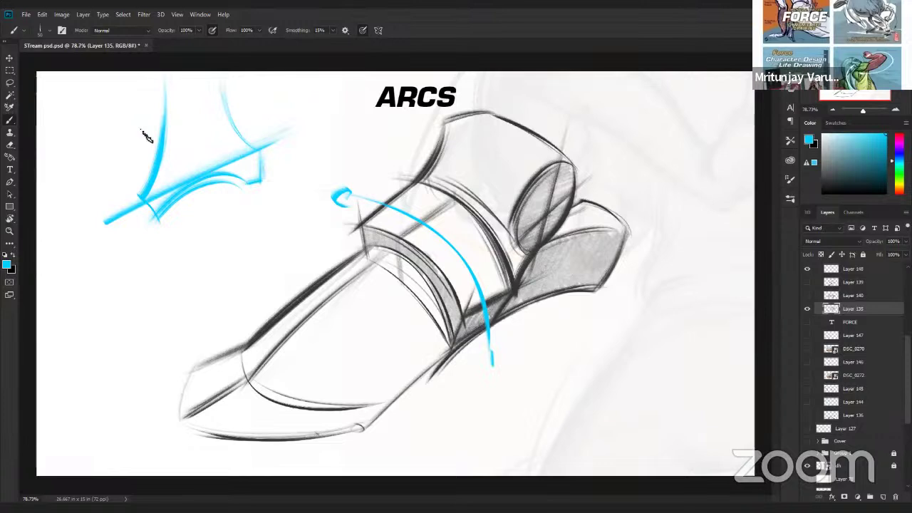
Add lines for the outer leg bone running down to the lower end of the slanted ankle line
left_click_drag(129, 104, 130, 219)
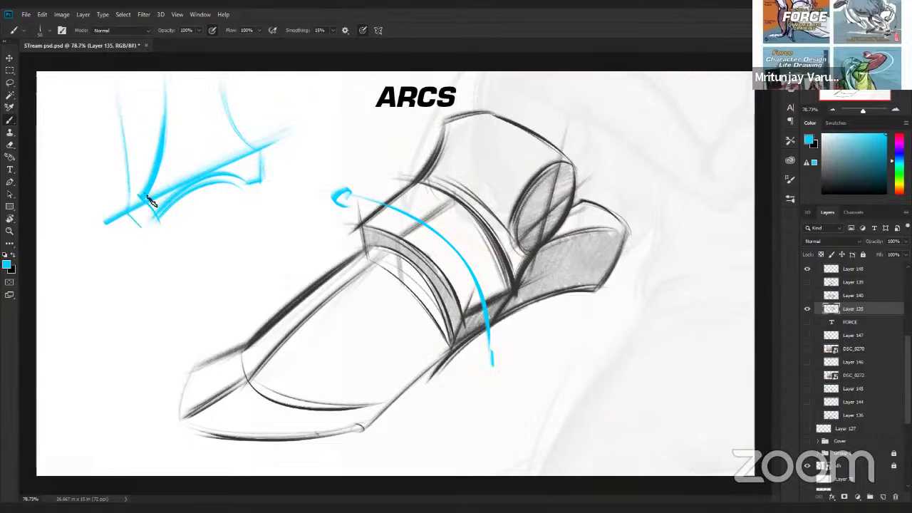
left_click_drag(136, 104, 142, 189)
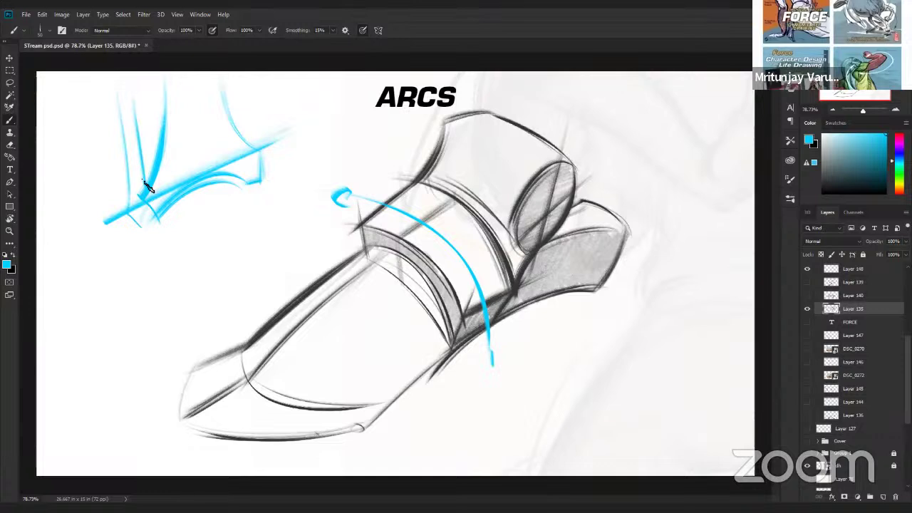
left_click_drag(136, 77, 146, 191)
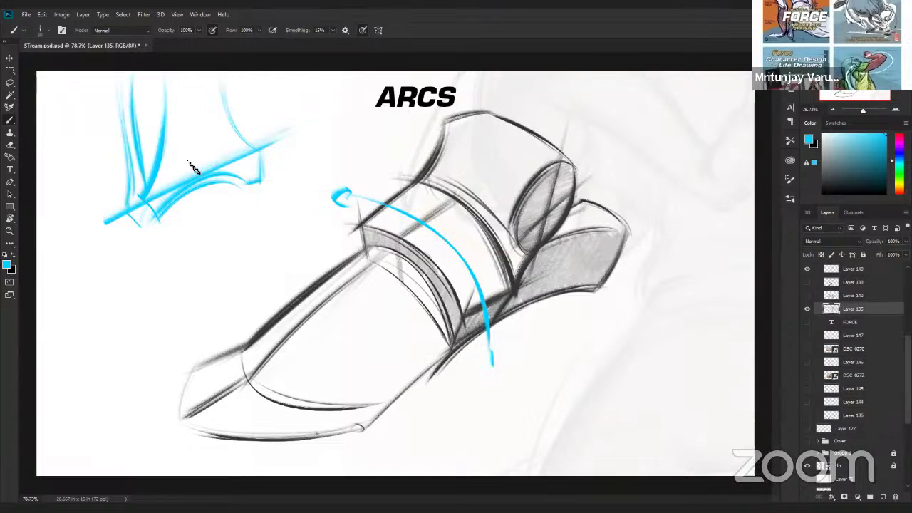
Draw a bulging curve around the inner ankle and handwrite labels for the inside and outside of the ankle
left_click_drag(282, 135, 269, 194)
mouse_move(316, 126)
left_mouse_down()
mouse_move(305, 135)
mouse_move(391, 141)
left_mouse_up()
left_click_drag(64, 203, 92, 207)
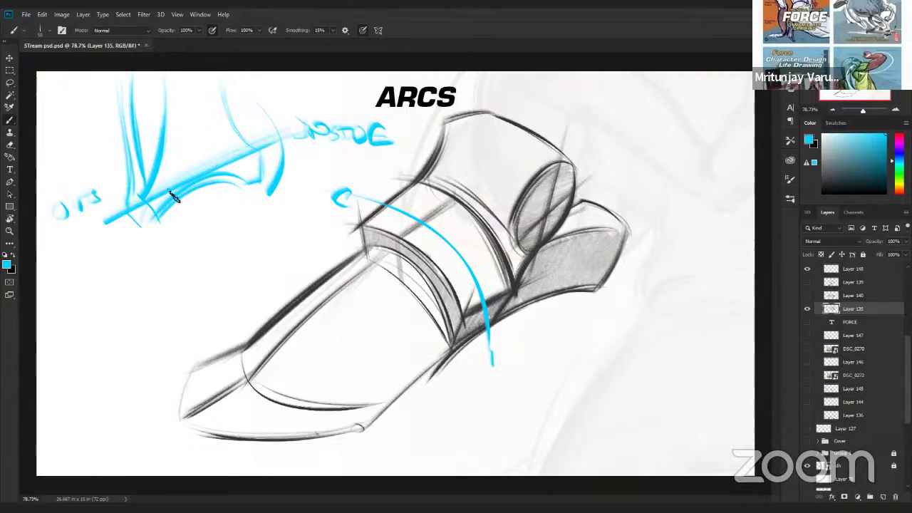
Sketch the foot below the cyan ankle with a steep inner side, a long sloping outer side, a curved base and a big toe
mouse_move(157, 245)
left_mouse_down()
mouse_move(188, 193)
mouse_move(255, 213)
mouse_move(262, 295)
left_mouse_up()
key("ctrl+z")
key("ctrl+z")
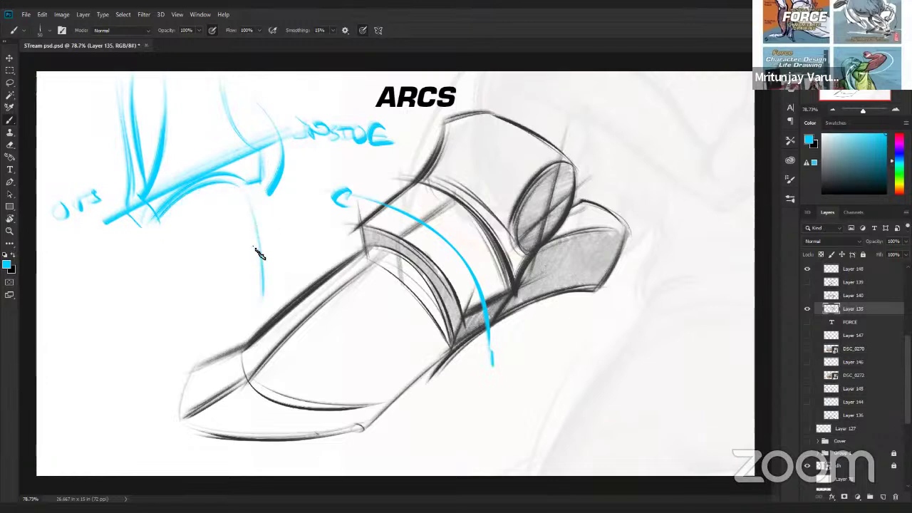
mouse_move(254, 248)
left_mouse_down()
mouse_move(262, 302)
mouse_move(105, 310)
mouse_move(228, 286)
left_mouse_up()
mouse_move(232, 191)
left_mouse_down()
mouse_move(123, 315)
mouse_move(108, 311)
left_mouse_up()
left_click_drag(161, 235, 109, 314)
mouse_move(250, 298)
left_mouse_down()
mouse_move(219, 305)
mouse_move(234, 316)
left_mouse_up()
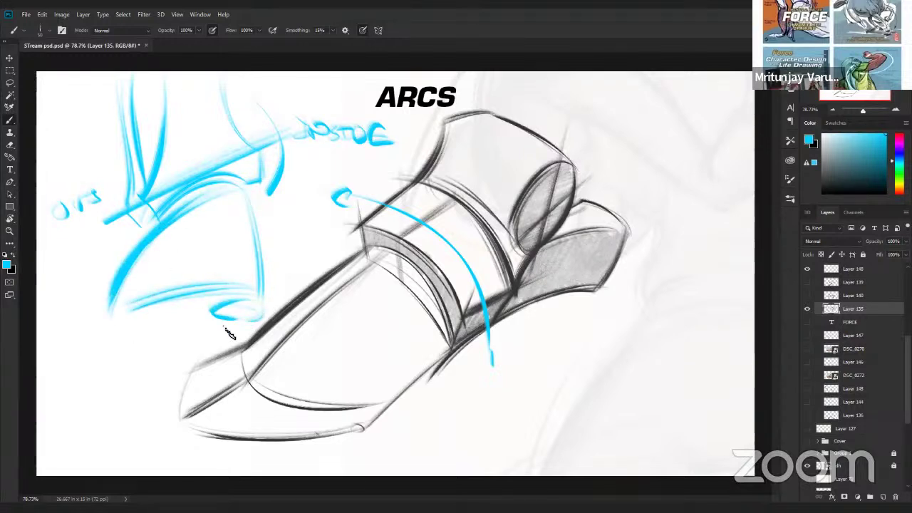
Draw an arched contour across the middle of the cyan foot sketch, from the outer slope to the inner side
left_click_drag(249, 176, 149, 232)
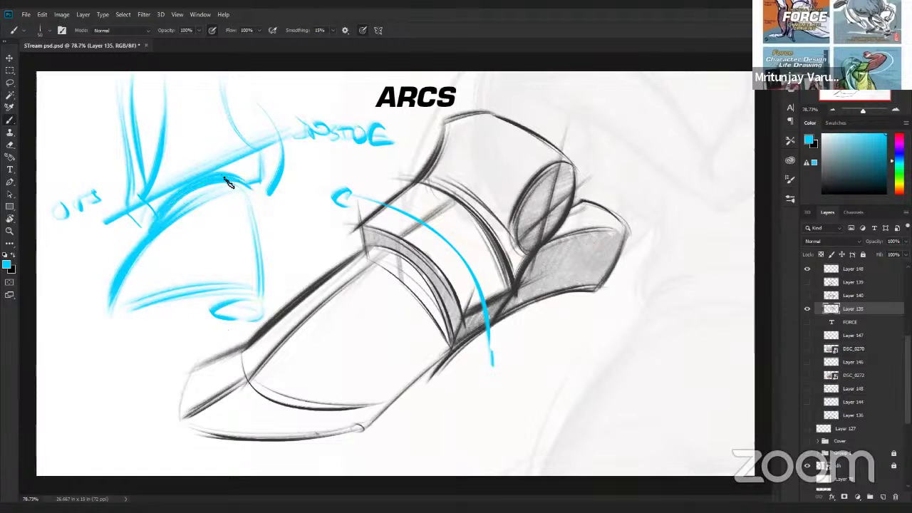
key("ctrl+z")
mouse_move(242, 230)
left_mouse_down()
mouse_move(128, 307)
mouse_move(127, 290)
mouse_move(248, 238)
left_mouse_up()
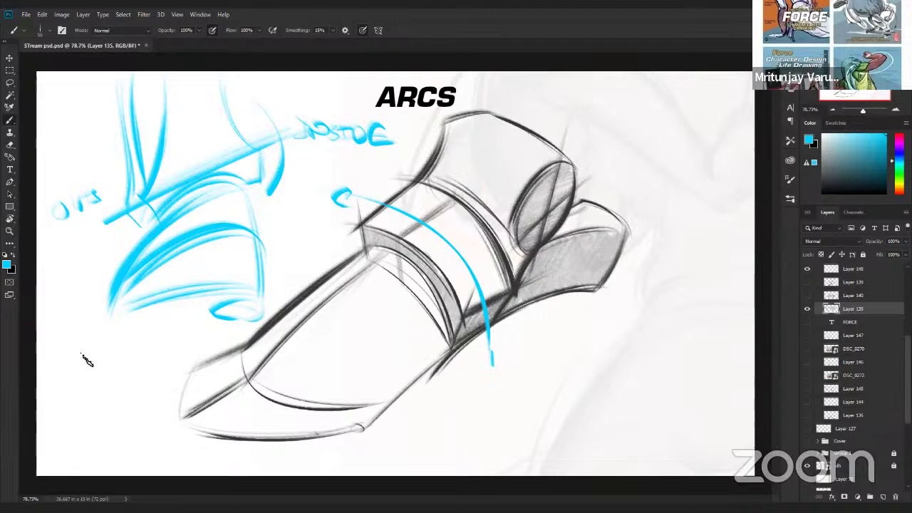
Draw a cyan arc across the forefoot of the structure drawing, in front of the midfoot arc
left_click_drag(357, 280, 417, 395)
left_click_drag(342, 314, 396, 423)
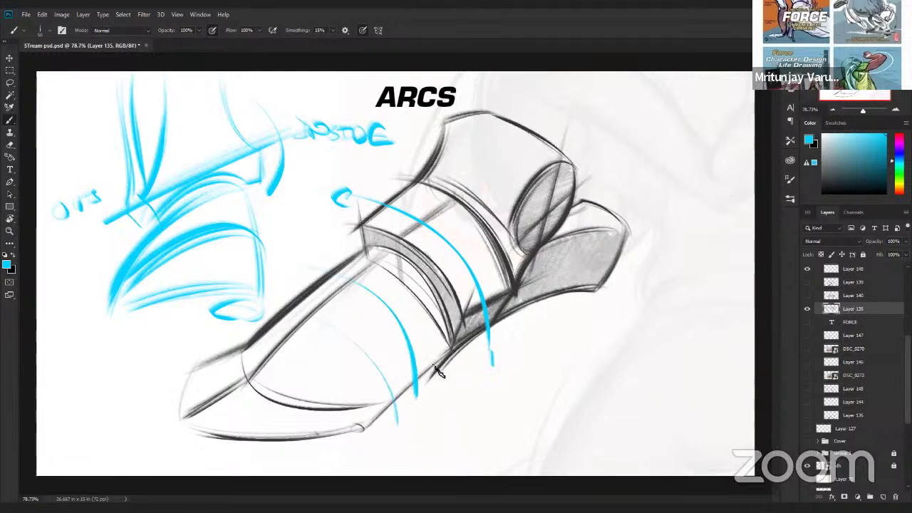
key("ctrl+z")
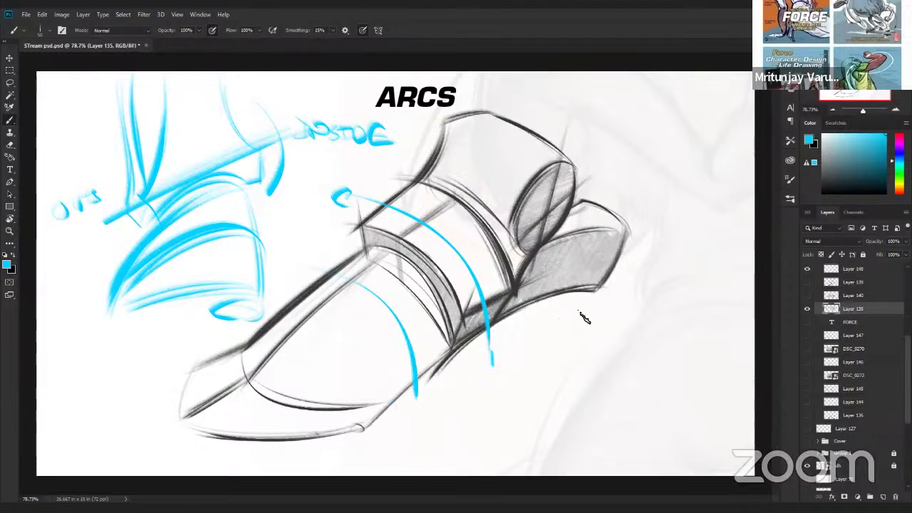
Hide the structure drawing on Layer 135 and show the side-view foot drawing on Layer 136
left_click(807, 309)
left_click(807, 416)
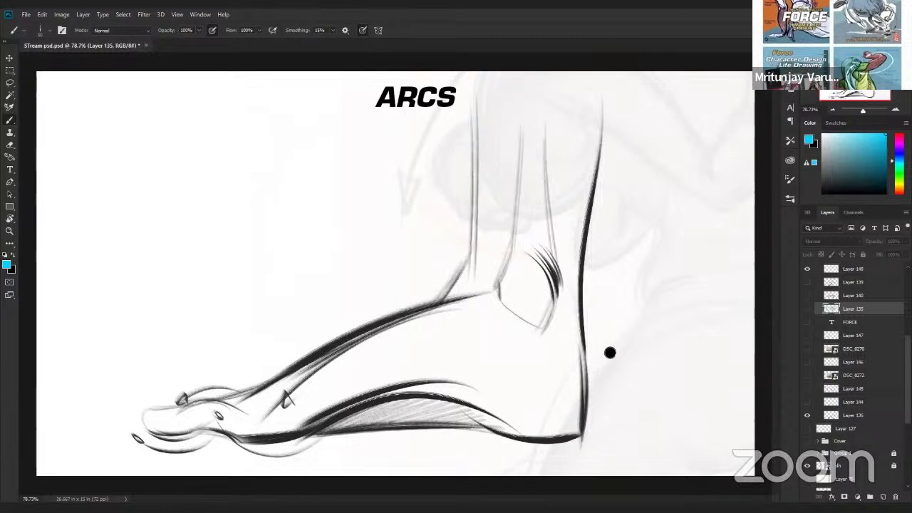
scroll(840, 313, "up", 2)
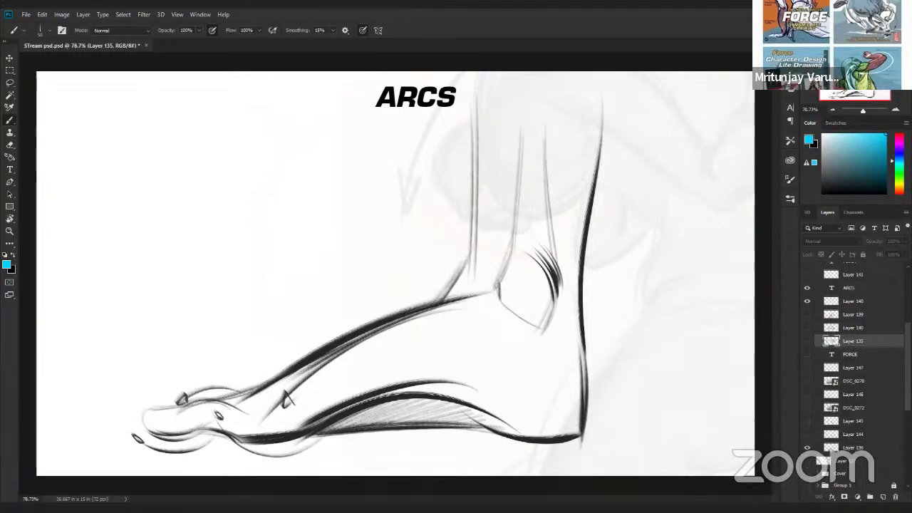
scroll(813, 421, "down", 3)
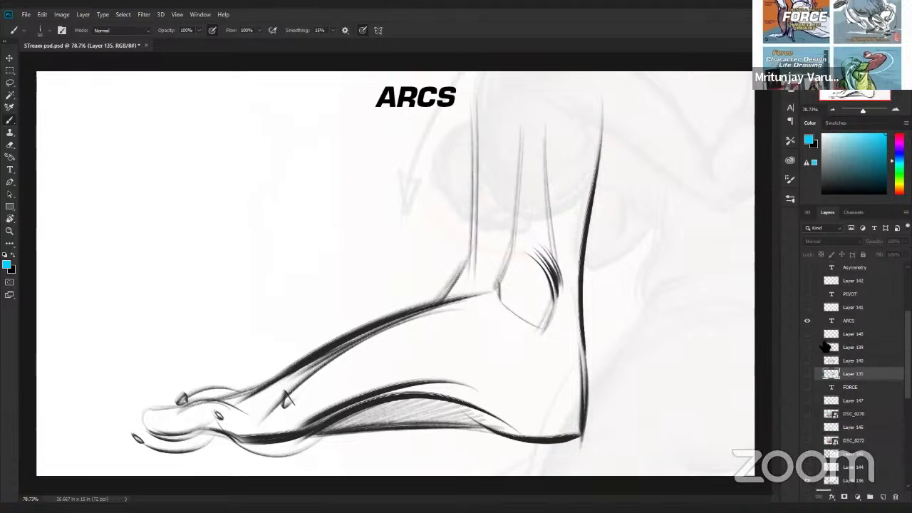
Hide the side-view foot, then show and activate the three-quarter foot with the red big toe on Layer 139
scroll(824, 434, "up", 3)
left_click(807, 340)
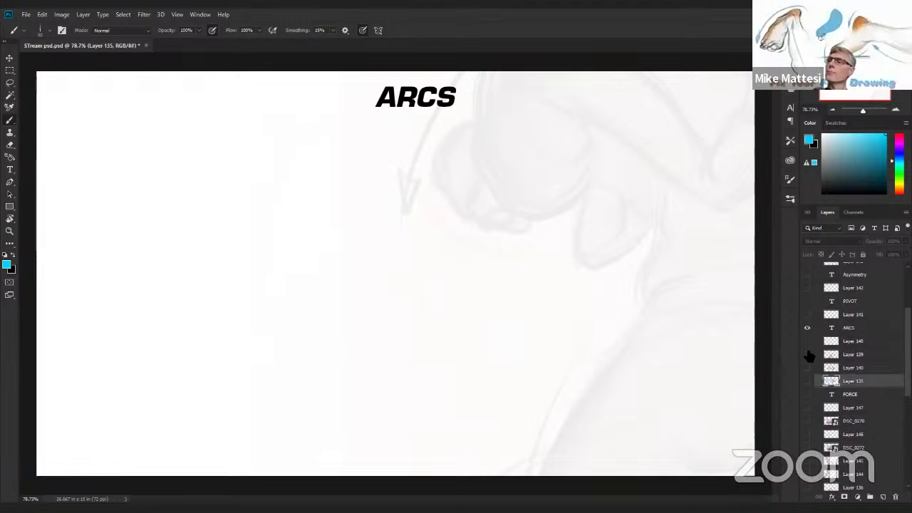
left_click(807, 356)
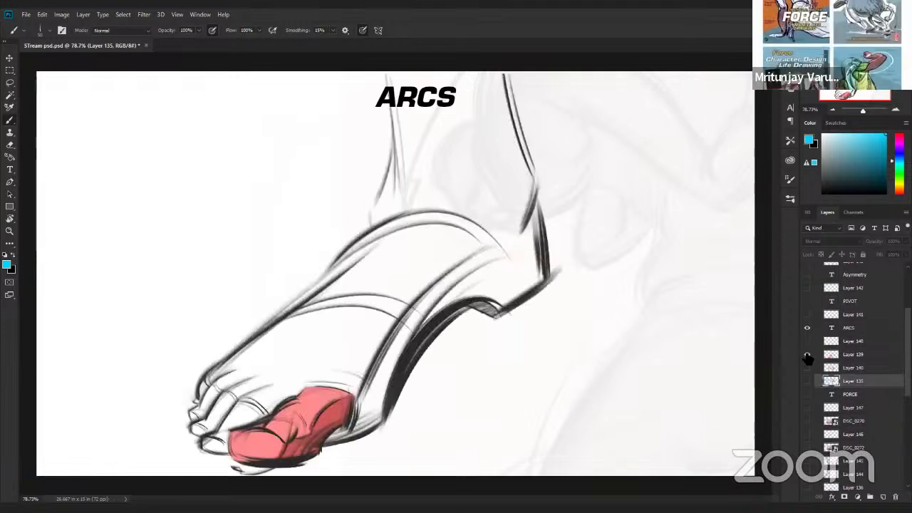
left_click(855, 358)
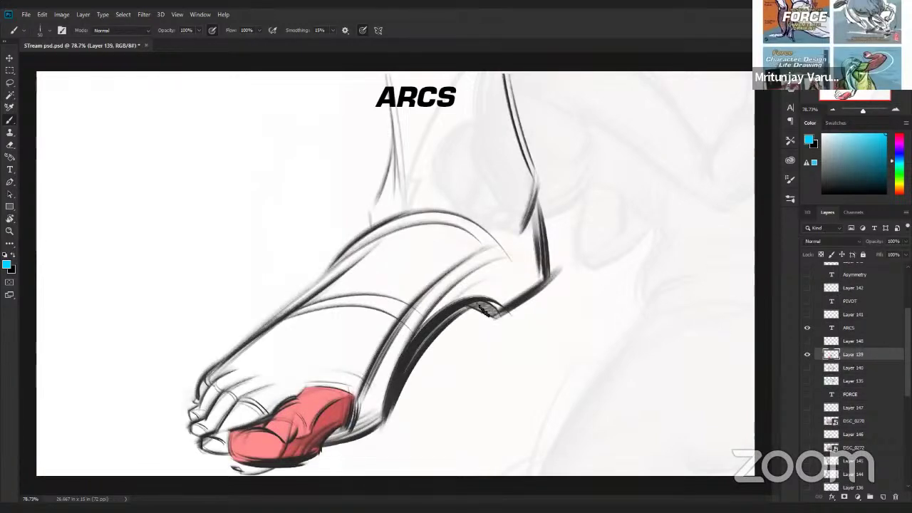
Draw cyan arcs across the midfoot and the instep, and another along the underside of the inner arch
mouse_move(420, 290)
left_mouse_down()
mouse_move(260, 309)
mouse_move(436, 313)
left_mouse_up()
key("ctrl+z")
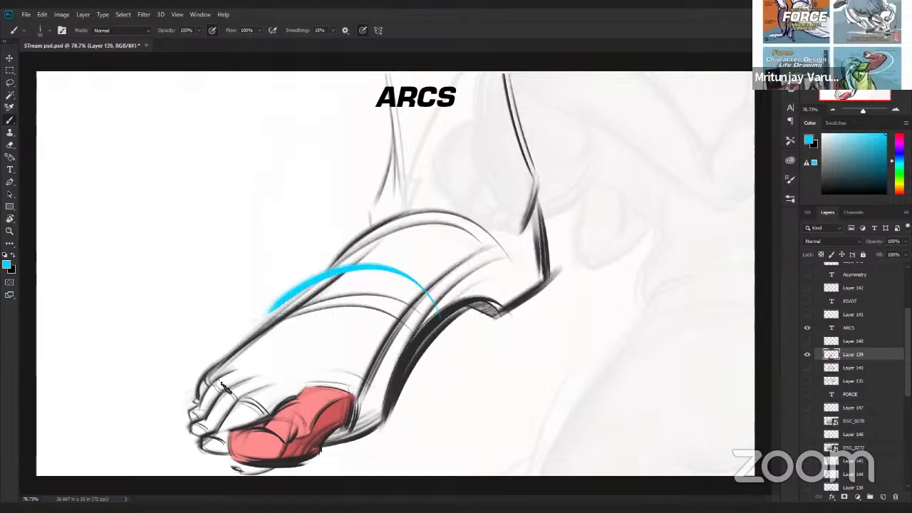
left_click_drag(524, 270, 346, 237)
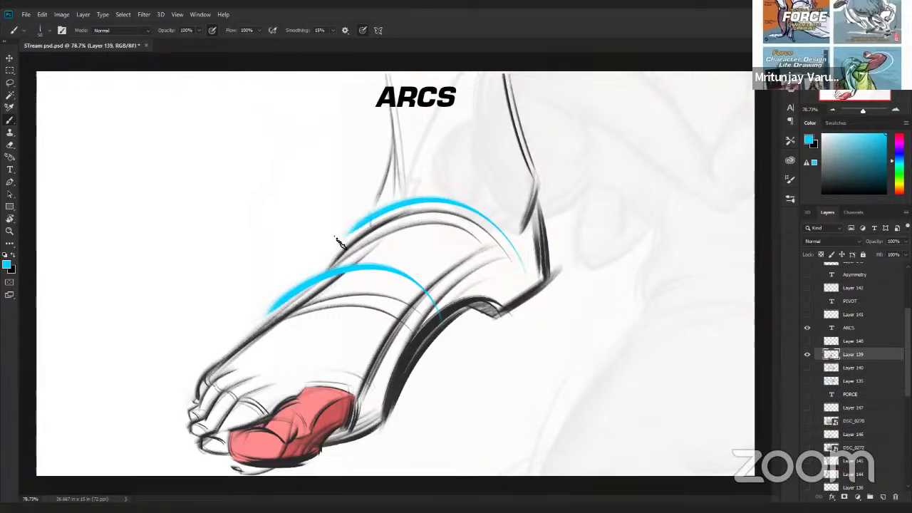
left_click_drag(496, 327, 438, 347)
left_click_drag(399, 424, 438, 346)
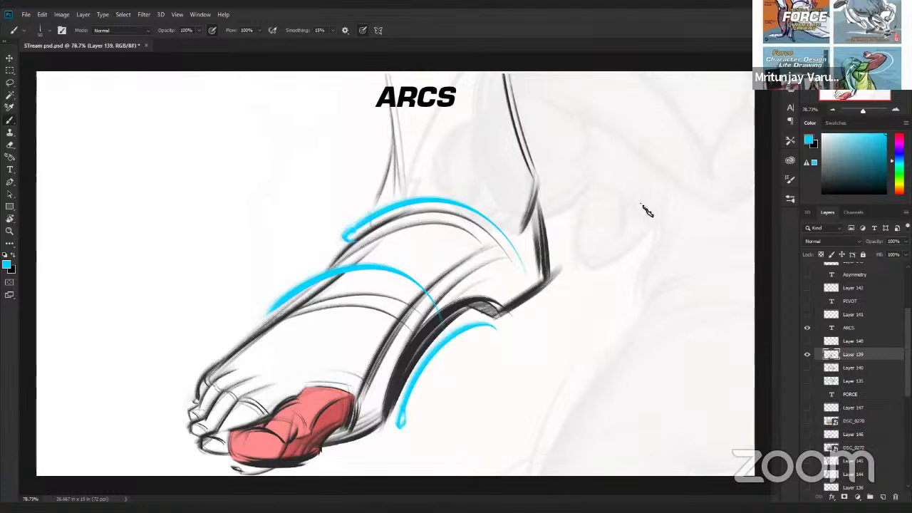
left_click_drag(563, 287, 503, 326)
key("ctrl+z")
Hide Layer 139 and the ARCS title, then show Layer 141 with the PIVOT title and activate Layer 141
left_click(807, 354)
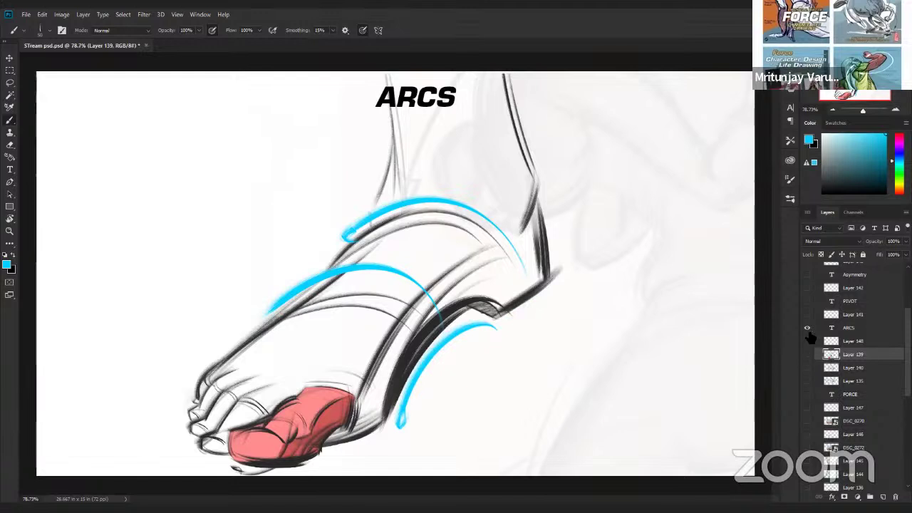
left_click(808, 328)
scroll(808, 341, "up", 2)
left_click(807, 345)
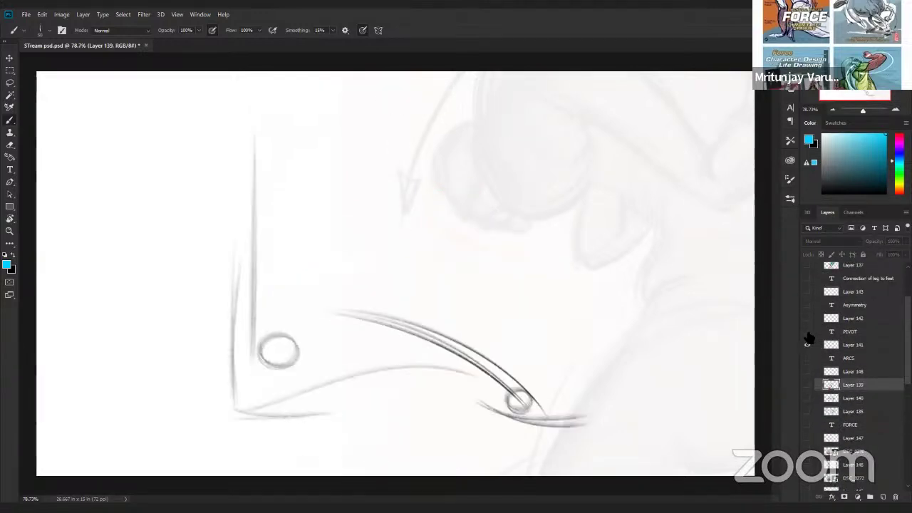
left_click(807, 332)
left_click(864, 347)
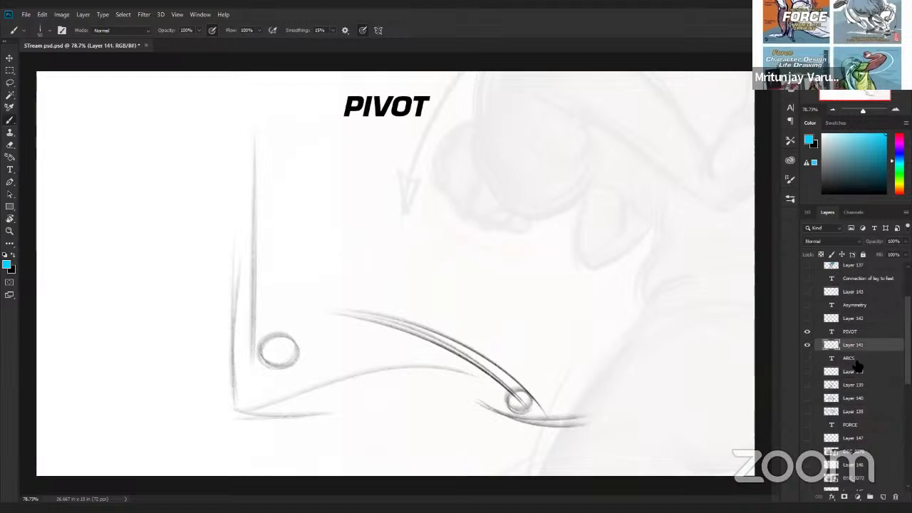
Draw a black curve around the heel and an arched sole line from the heel toward the midfoot
key("d")
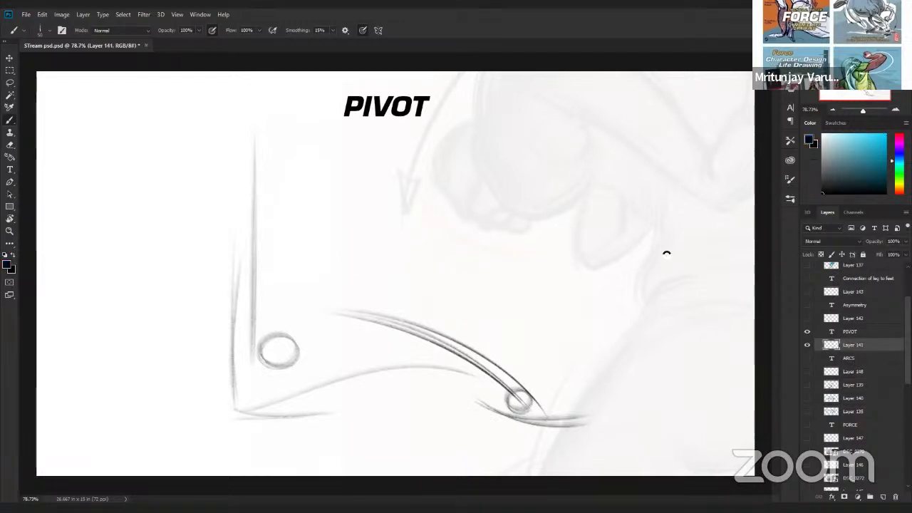
left_click_drag(247, 145, 240, 256)
left_click_drag(233, 374, 238, 161)
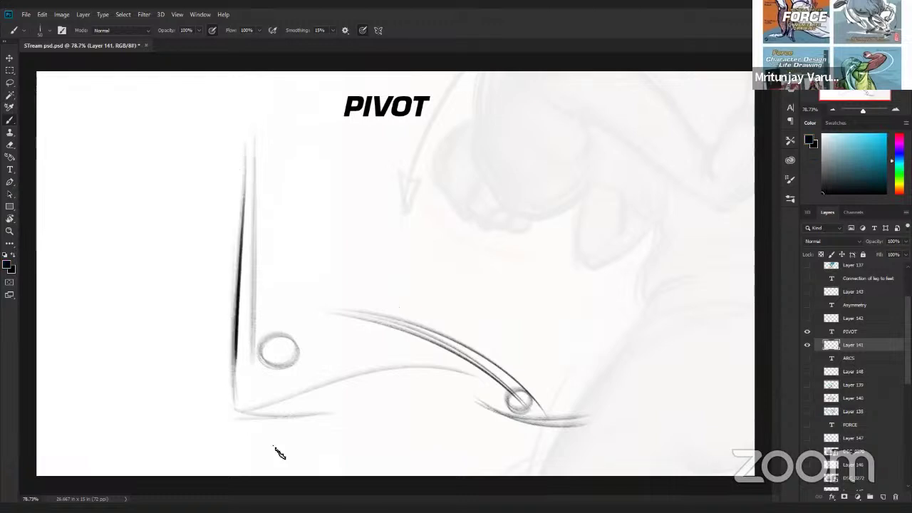
mouse_move(239, 201)
left_mouse_down()
mouse_move(235, 395)
mouse_move(335, 411)
left_mouse_up()
key("ctrl+z")
key("ctrl+z")
key("ctrl+z")
mouse_move(242, 406)
left_mouse_down()
mouse_move(407, 350)
mouse_move(429, 354)
left_mouse_up()
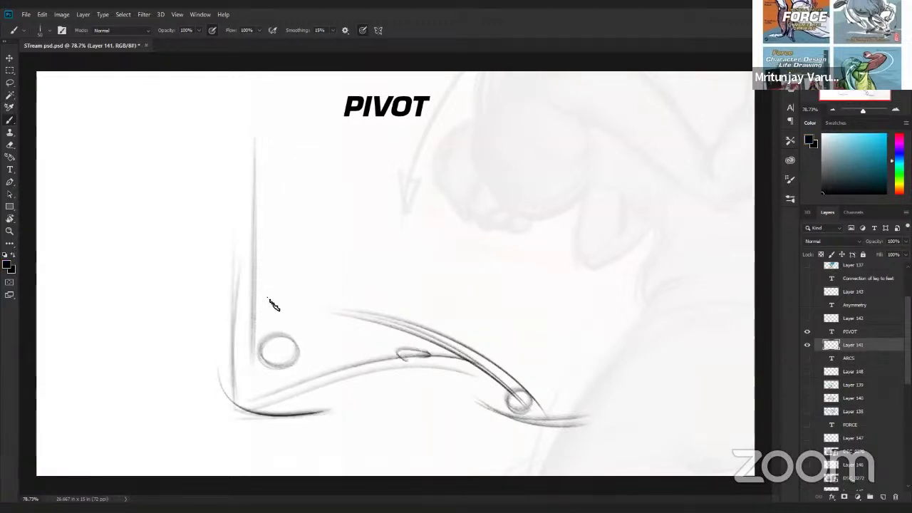
Sketch the foot at two raised angles pivoting on the ball, with a curve for the lifted heel and darkened toes
mouse_move(531, 391)
left_mouse_down()
mouse_move(529, 417)
mouse_move(530, 392)
mouse_move(585, 416)
left_mouse_up()
mouse_move(458, 186)
left_mouse_down()
mouse_move(540, 388)
mouse_move(536, 422)
left_mouse_up()
mouse_move(455, 189)
left_mouse_down()
mouse_move(525, 342)
mouse_move(538, 417)
left_mouse_up()
mouse_move(463, 121)
left_mouse_down()
mouse_move(360, 261)
mouse_move(365, 275)
left_mouse_up()
mouse_move(331, 252)
left_mouse_down()
mouse_move(417, 278)
mouse_move(529, 398)
left_mouse_up()
mouse_move(359, 256)
left_mouse_down()
mouse_move(520, 434)
mouse_move(514, 403)
mouse_move(557, 429)
left_mouse_up()
left_click_drag(491, 403, 574, 425)
Draw an arching arrow upward from the heel, and reinforce the raised heel curve and the steep foot contour
mouse_move(242, 393)
left_mouse_down()
mouse_move(394, 152)
mouse_move(388, 165)
left_mouse_up()
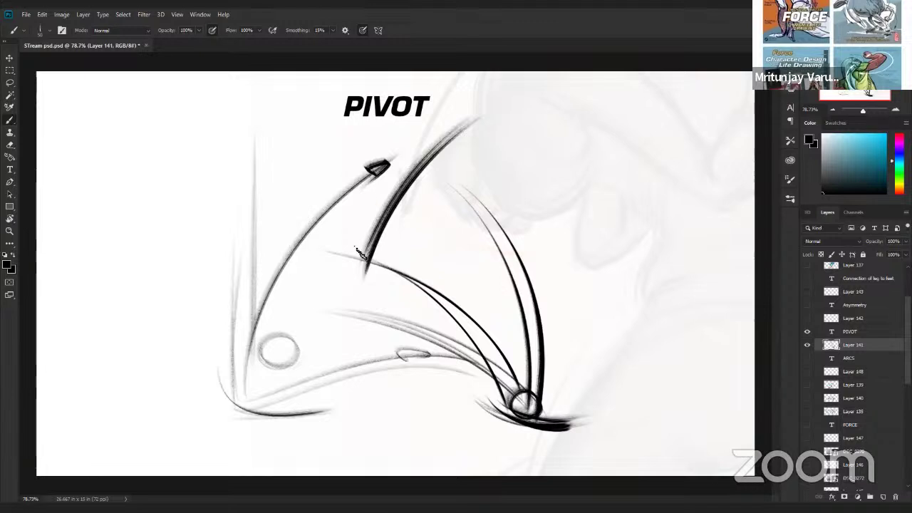
mouse_move(359, 244)
left_mouse_down()
mouse_move(505, 111)
mouse_move(358, 251)
mouse_move(530, 109)
mouse_move(369, 244)
mouse_move(590, 102)
left_mouse_up()
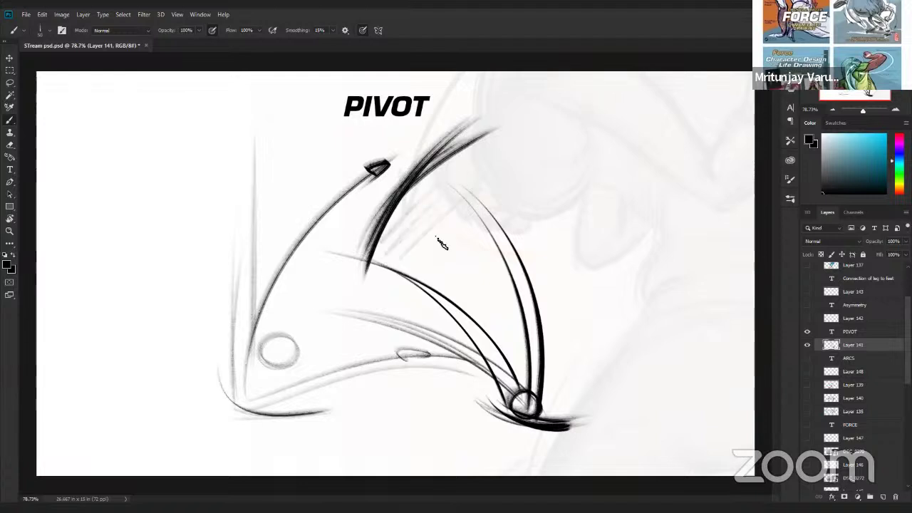
left_click_drag(402, 206, 470, 263)
key("ctrl+z")
left_click_drag(449, 191, 525, 385)
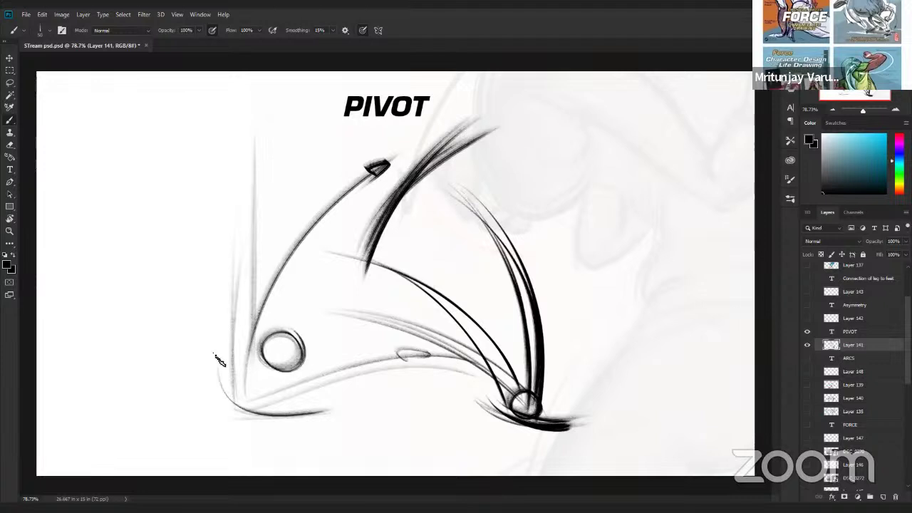
Undo the raised-foot curves, the heel arrow and the darkened toe and ankle strokes
key("ctrl+z")
key("ctrl+z")
key("ctrl+z")
key("ctrl+z")
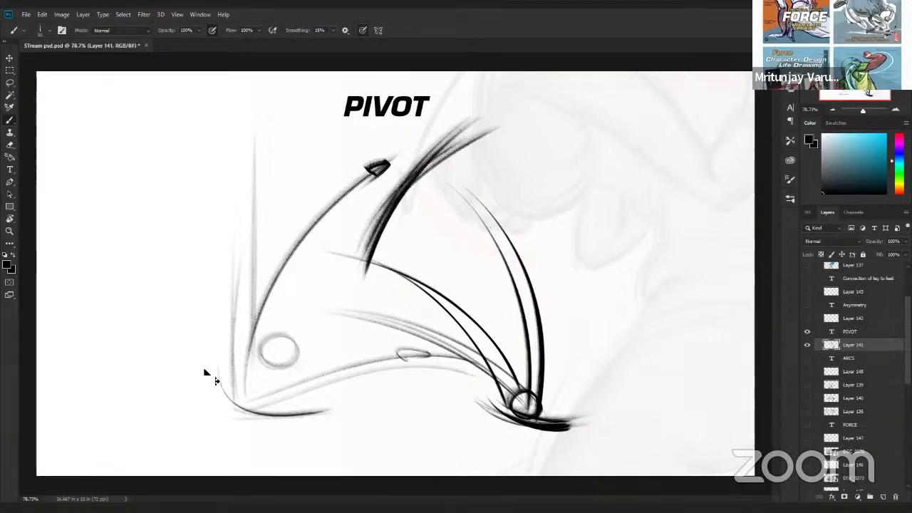
key("ctrl+z")
key("ctrl+z")
key("ctrl+z")
key("ctrl+z")
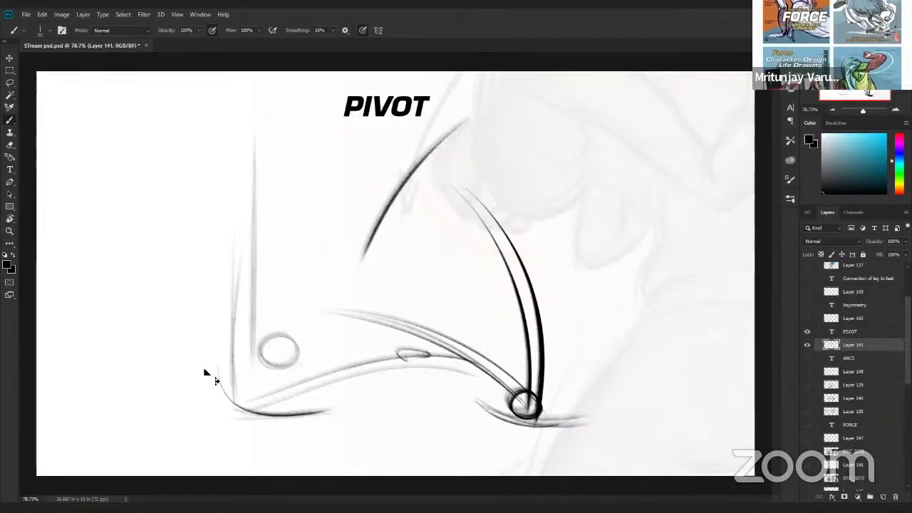
key("ctrl+z")
key("ctrl+z")
key("ctrl+z")
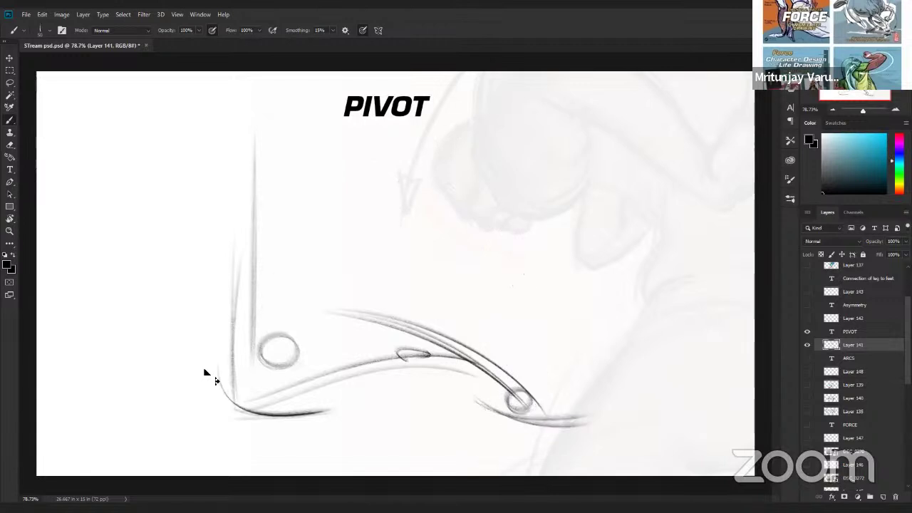
Try drawing straight lines from the ankle circle toward the toes and up away from the foot
left_click(263, 350)
left_click(566, 376, "shift")
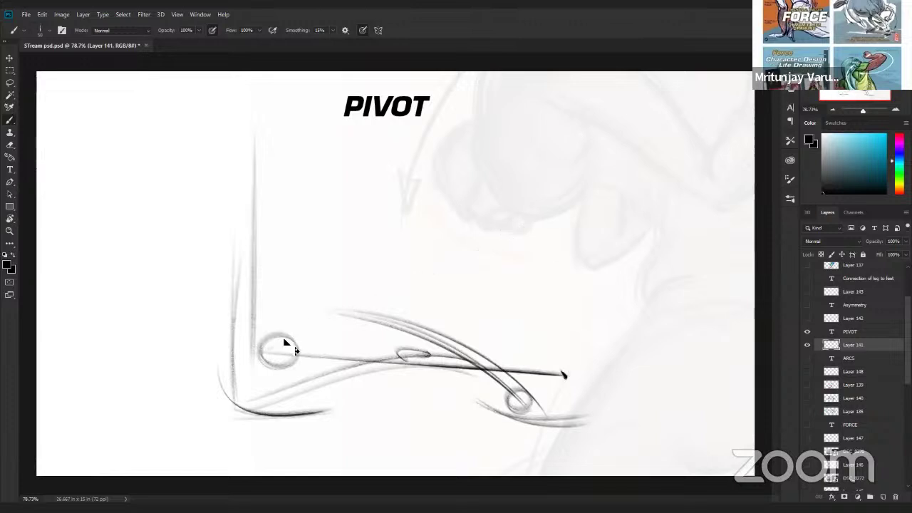
key("ctrl+z")
left_click_drag(294, 339, 401, 282)
left_click(522, 230, "shift")
key("ctrl+z")
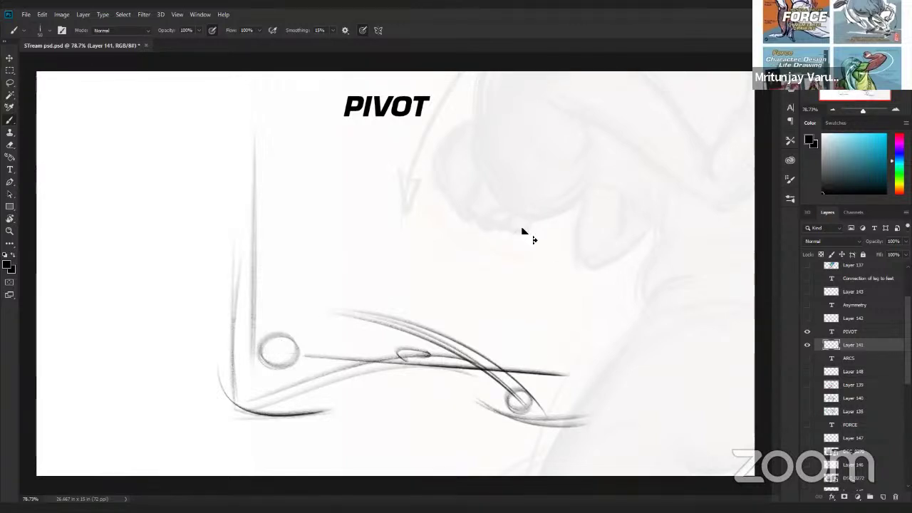
key("ctrl+z")
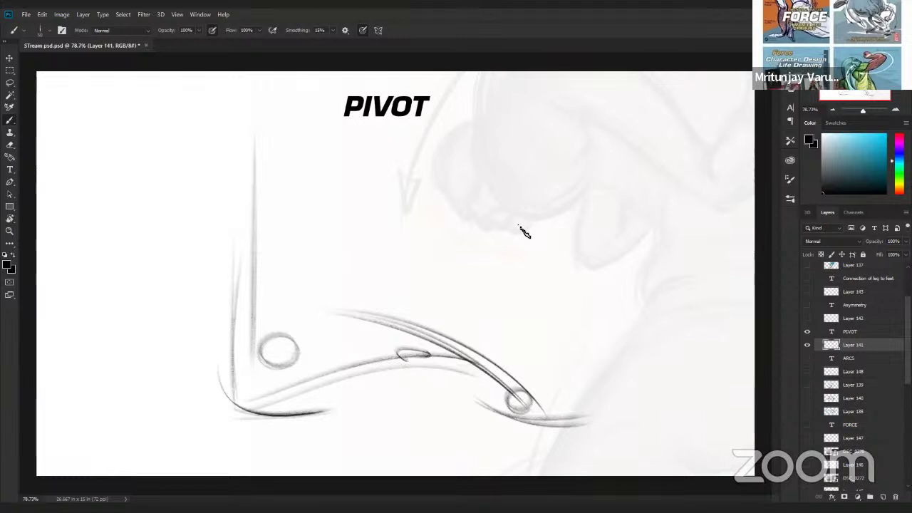
key("ctrl+t")
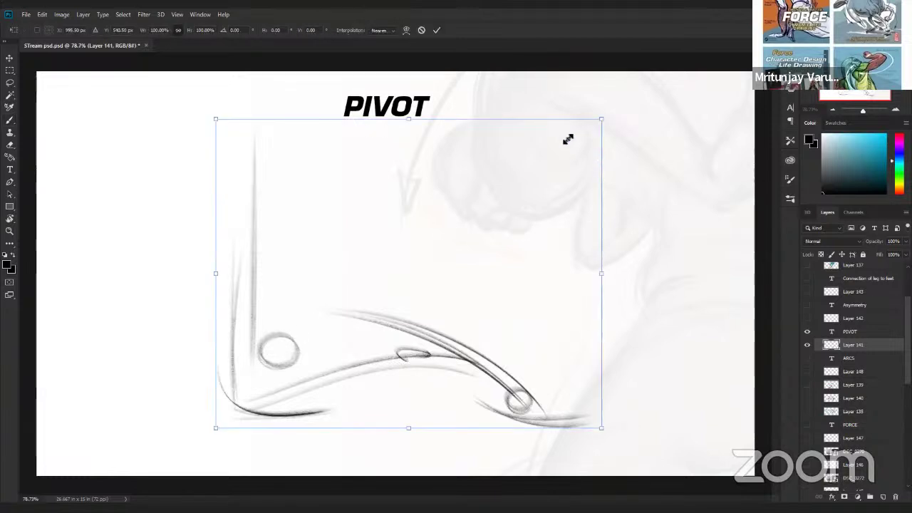
left_click_drag(568, 140, 556, 146)
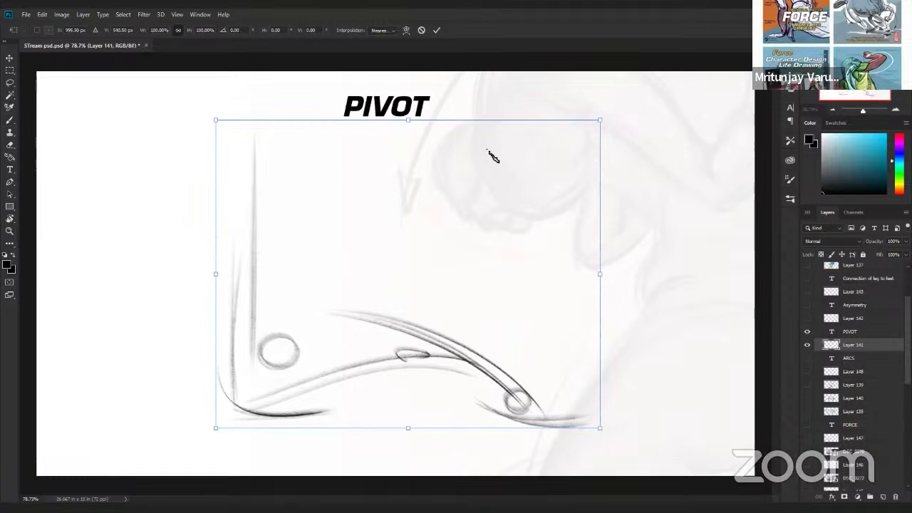
key("Return")
key("b")
key("ctrl+z")
key("ctrl+z")
key("ctrl+z")
key("ctrl+z")
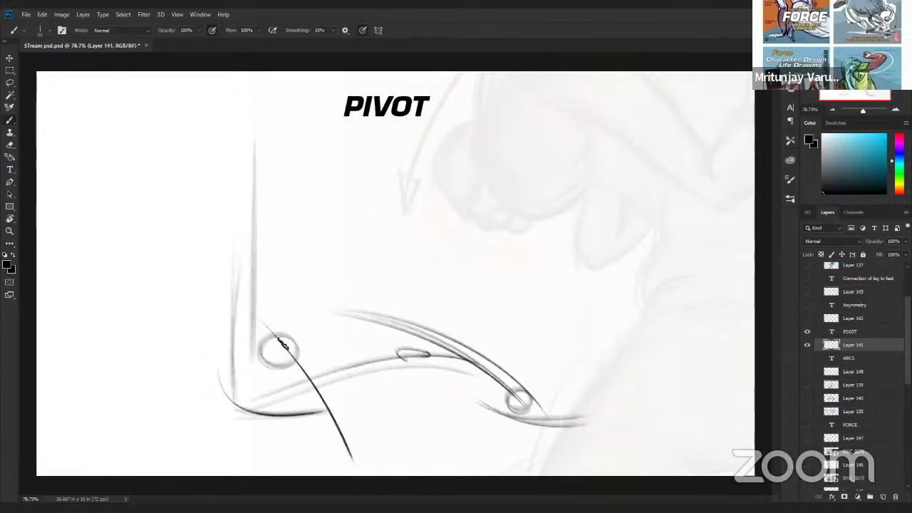
Scale the foot diagram down and sketch a foot pointing steeply downward from its heel, with a curved top and short toes
key("ctrl+t")
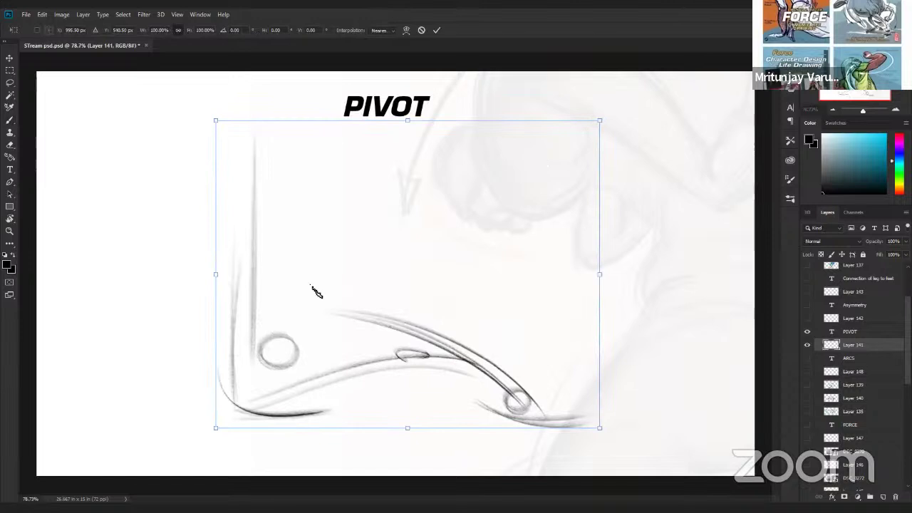
key("Return")
key("b")
left_click_drag(279, 297, 367, 425)
left_click_drag(342, 248, 378, 426)
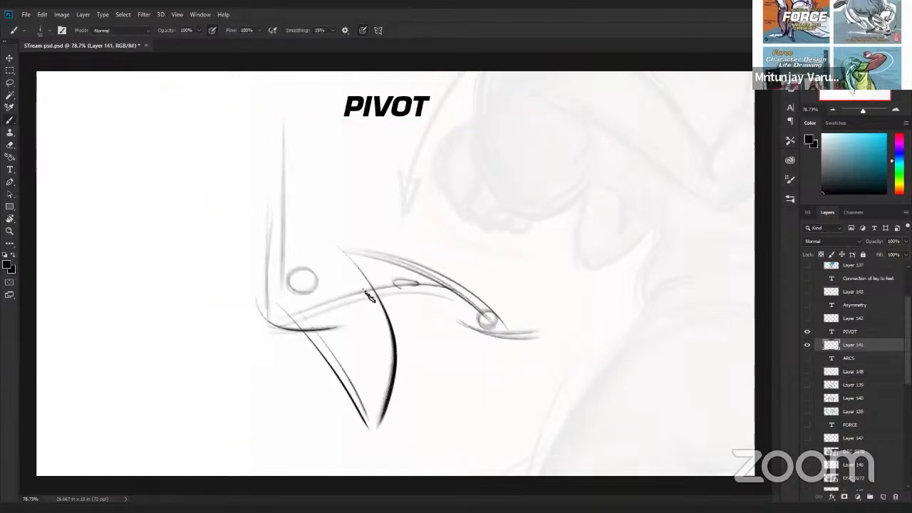
mouse_move(367, 297)
left_mouse_down()
mouse_move(368, 433)
mouse_move(426, 437)
left_mouse_up()
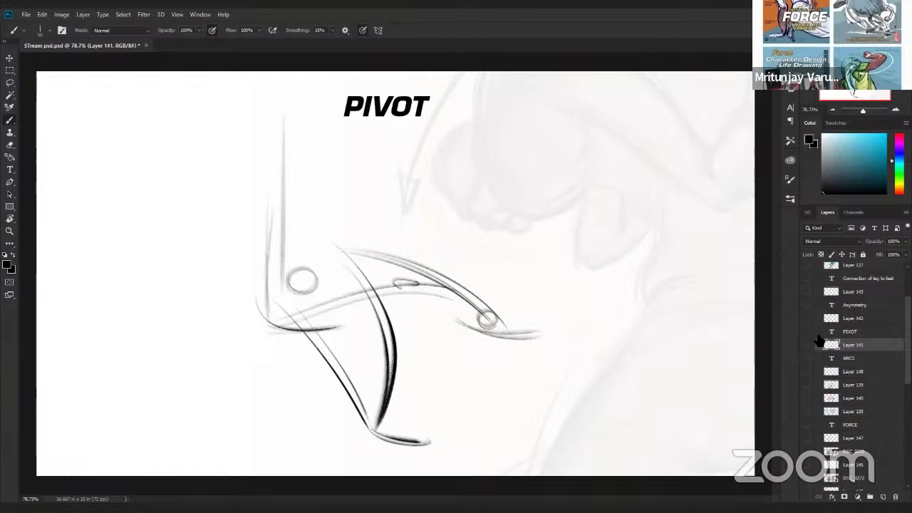
Hide Layer 141 and the PIVOT title, then show Layer 142 with the Asymmetry title and activate Layer 142
left_click_drag(807, 331, 807, 345)
left_click(807, 318)
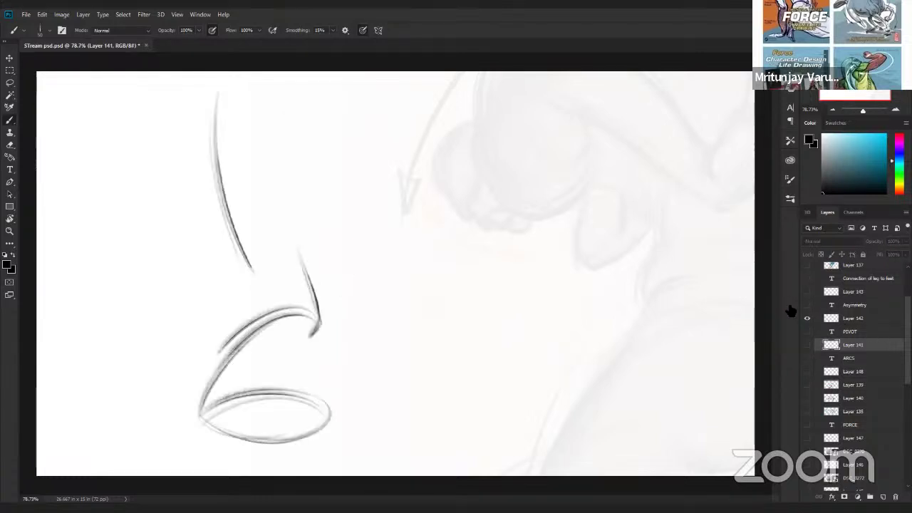
left_click(859, 317)
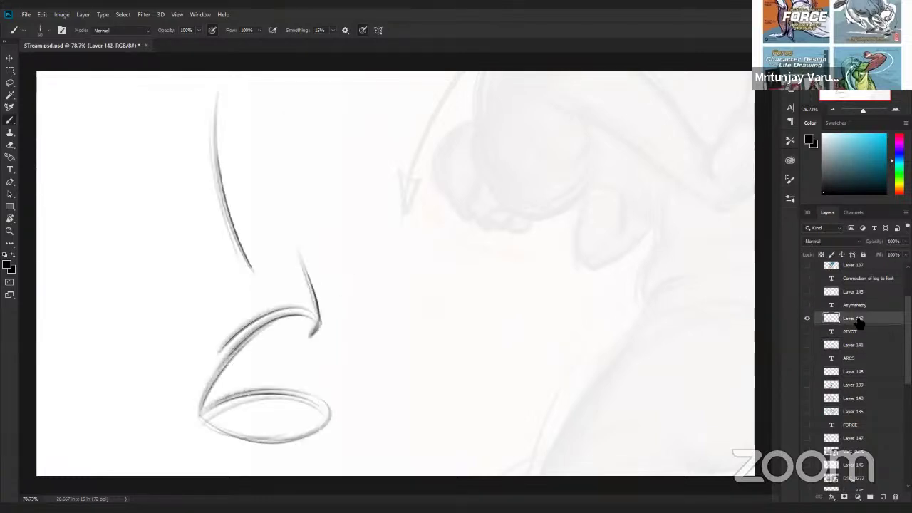
left_click(807, 305)
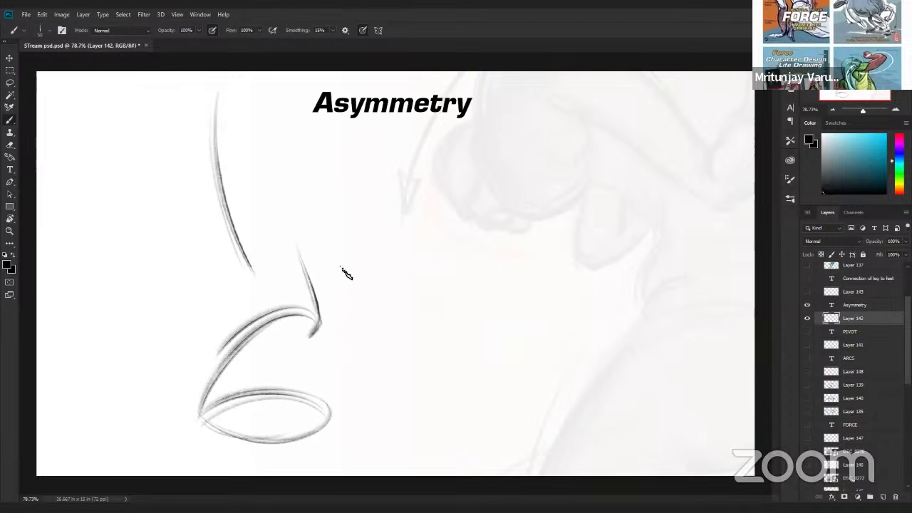
Draw a tilted axis line across the ankle, rising toward the inner side, with short strokes marking both ankle sides
left_click_drag(220, 333, 360, 267)
mouse_move(322, 277)
left_mouse_down()
mouse_move(331, 331)
mouse_move(335, 324)
left_mouse_up()
mouse_move(250, 293)
left_mouse_down()
mouse_move(232, 329)
mouse_move(314, 285)
left_mouse_up()
left_click_drag(222, 337, 365, 266)
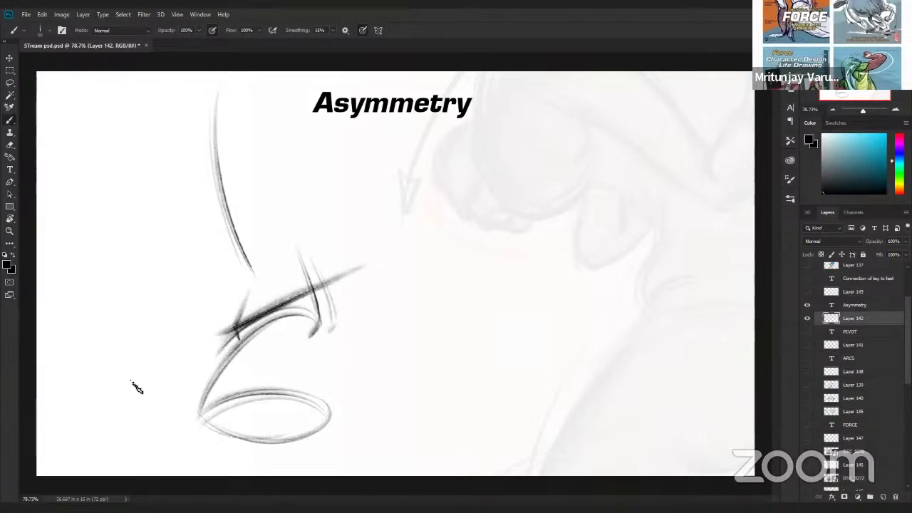
Hide Layer 142 and the Asymmetry title, then show and activate Layer 143
left_click(807, 305)
left_click(807, 318)
left_click(807, 291)
left_click(855, 292)
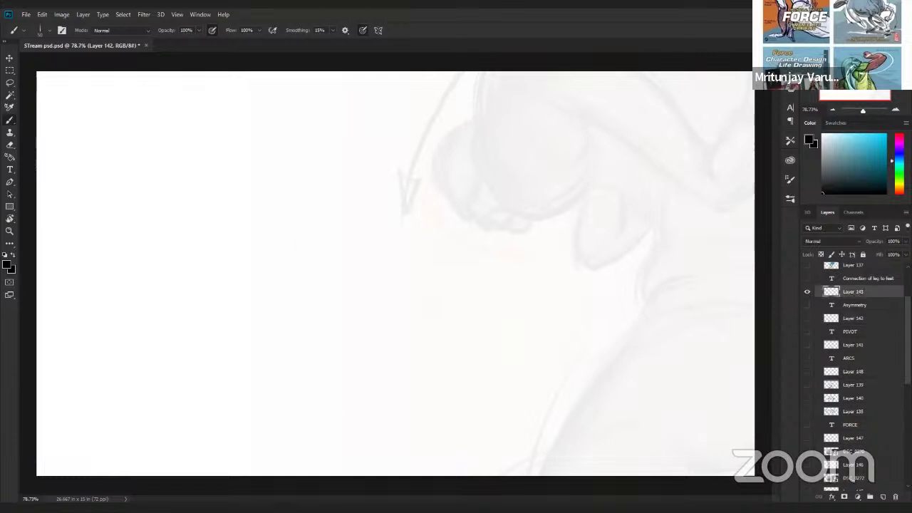
Show the Asymmetry title and Layer 142 again, and make Layer 142 the active layer
scroll(813, 318, "up", 2)
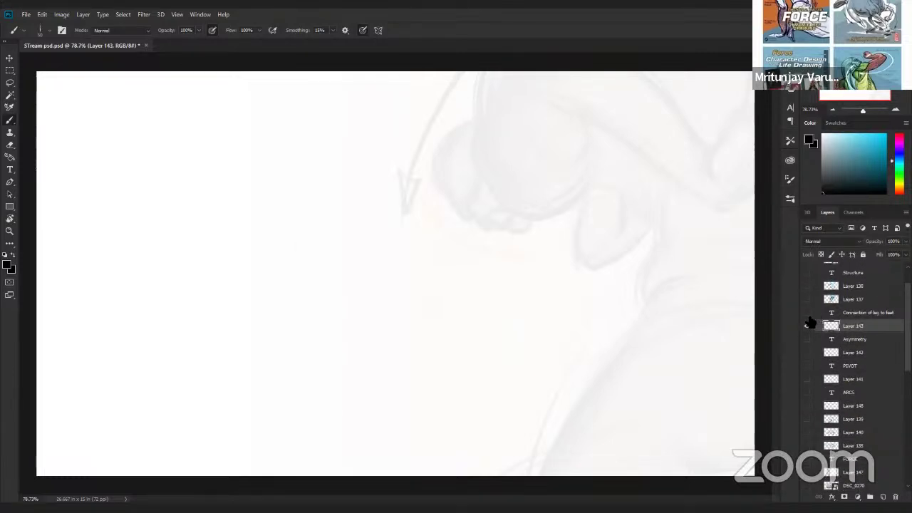
left_click(807, 339)
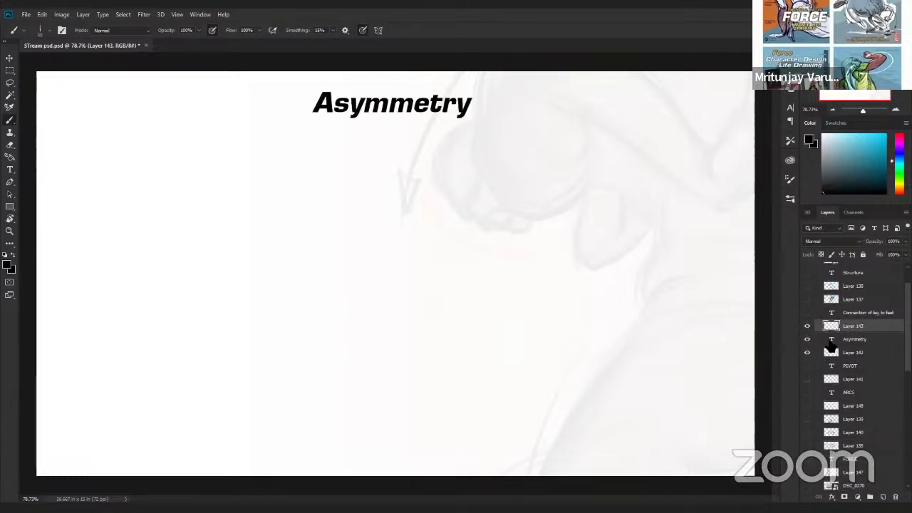
left_click(808, 351)
left_click(868, 353)
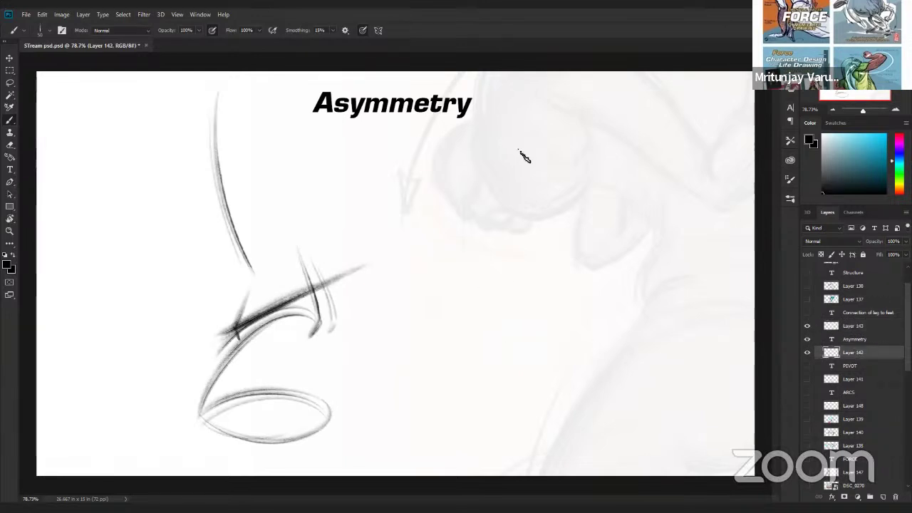
Sketch a second ankle beside the first with a level axis, mark it with an X, and draw a tilted axis across it
mouse_move(524, 161)
left_mouse_down()
mouse_move(566, 265)
mouse_move(519, 282)
mouse_move(461, 279)
left_mouse_up()
left_click_drag(483, 131, 461, 276)
left_click_drag(459, 315, 571, 309)
left_click_drag(412, 271, 604, 264)
left_click_drag(455, 269, 587, 261)
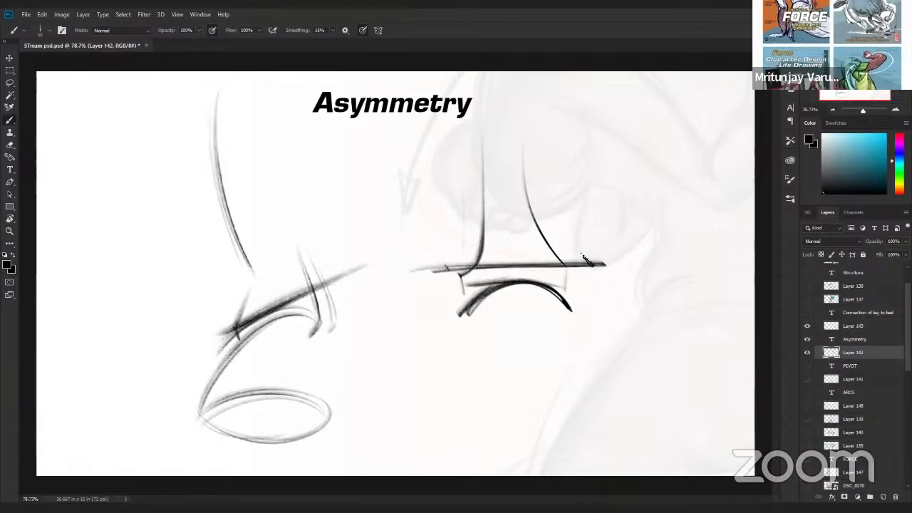
mouse_move(554, 180)
left_mouse_down()
mouse_move(588, 199)
mouse_move(566, 204)
left_mouse_up()
left_click_drag(420, 311, 590, 252)
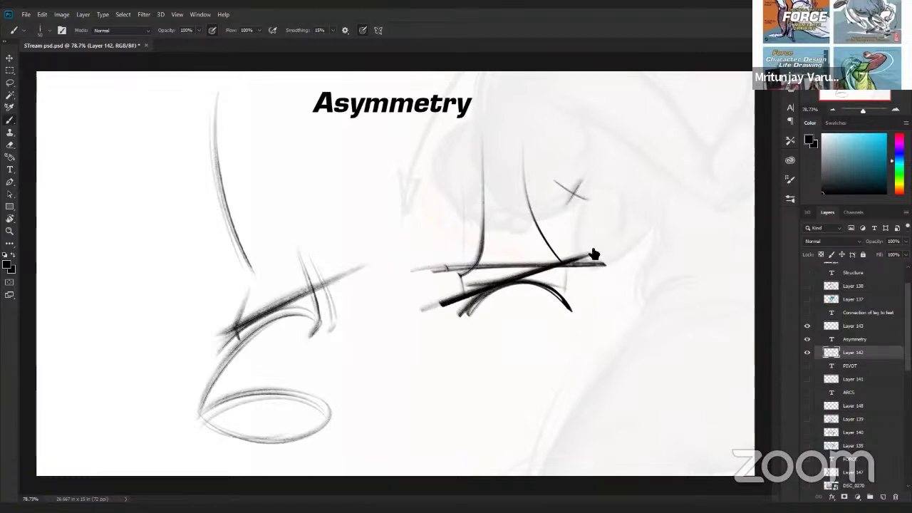
Hide Layer 142 and the Asymmetry title, show the Connection of leg to feet title, and activate Layer 143
left_click_drag(807, 326, 807, 355)
scroll(806, 356, "up", 1)
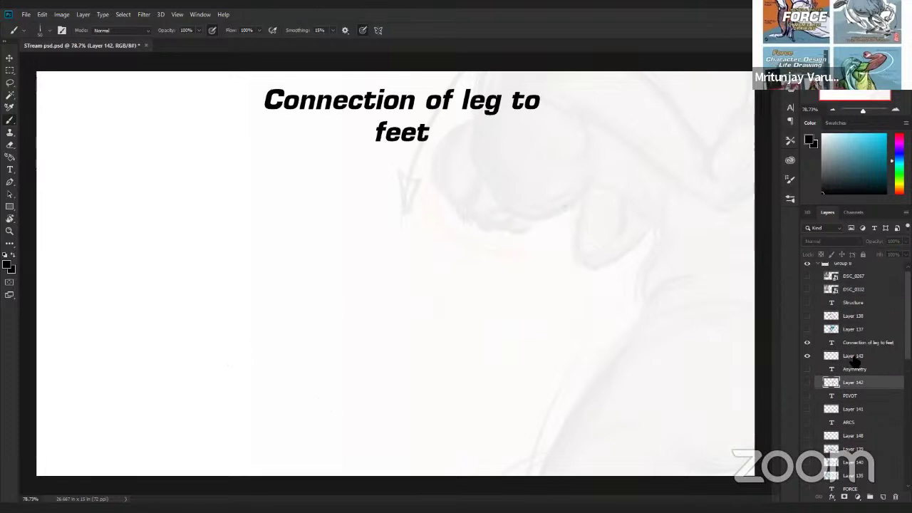
left_click(854, 358)
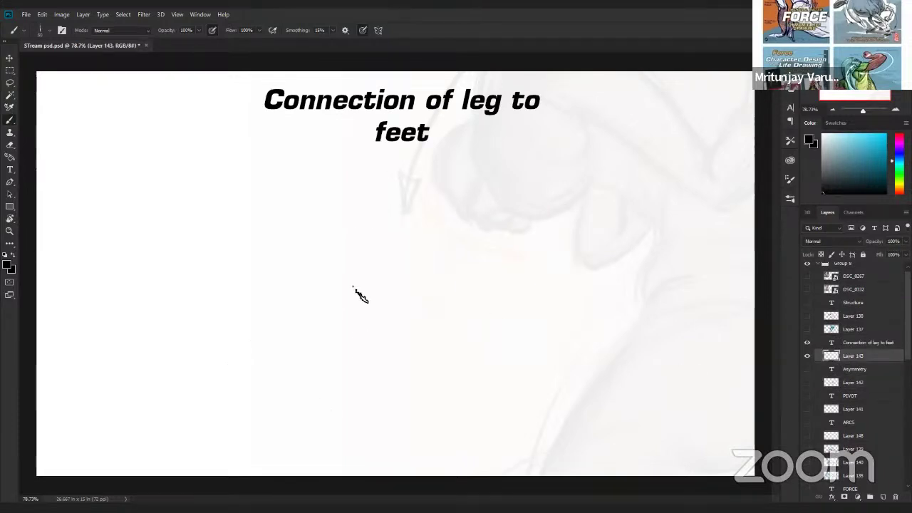
Sketch a side-view leg as a bulging curve flowing into an opposing foot curve, and darken the upper curve with repeated strokes
left_click_drag(245, 140, 217, 352)
left_click_drag(243, 166, 218, 320)
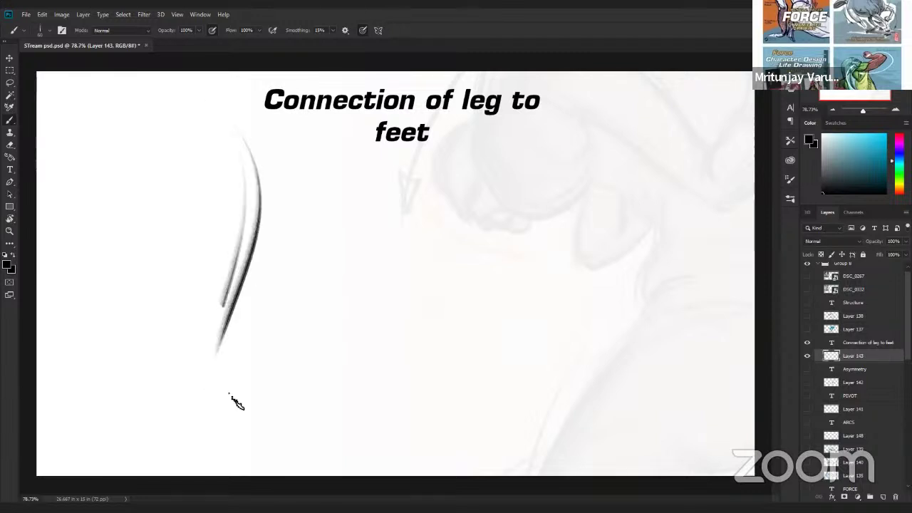
mouse_move(194, 271)
left_mouse_down()
mouse_move(221, 447)
mouse_move(217, 436)
left_mouse_up()
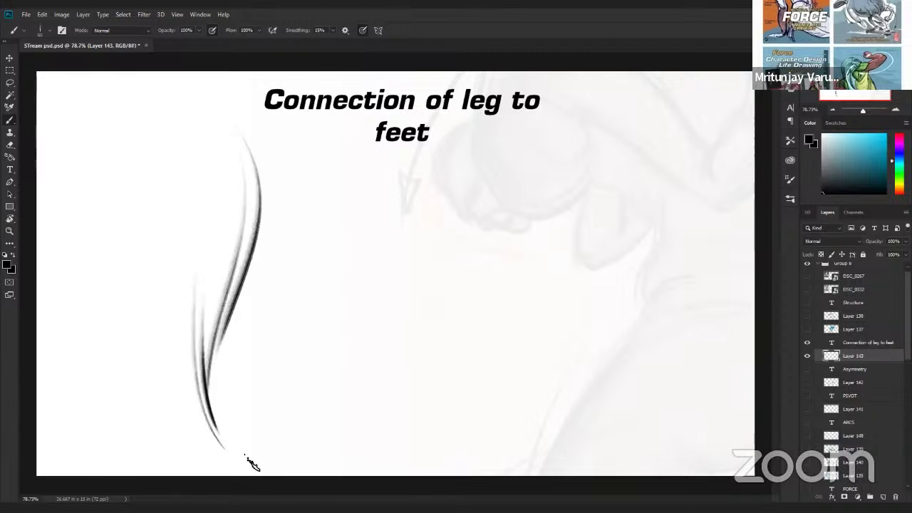
left_click_drag(217, 107, 220, 349)
left_click_drag(223, 123, 217, 352)
left_click_drag(256, 182, 214, 356)
left_click_drag(262, 205, 215, 360)
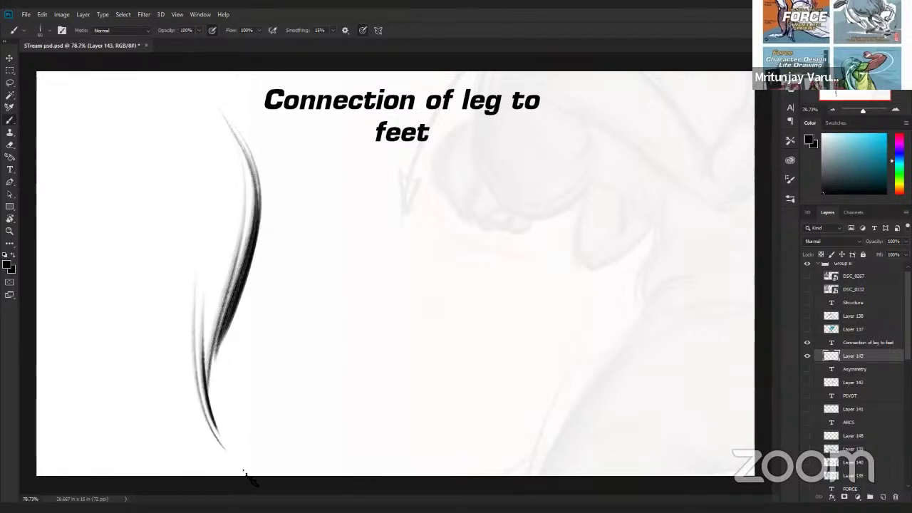
Thicken the foot curve, finish it with flat ground and toe strokes, and circle the bulge of the upper leg curve
left_click_drag(203, 295, 225, 451)
left_click_drag(199, 313, 225, 456)
mouse_move(193, 325)
left_mouse_down()
mouse_move(253, 345)
mouse_move(231, 441)
left_mouse_up()
left_click_drag(242, 449, 184, 453)
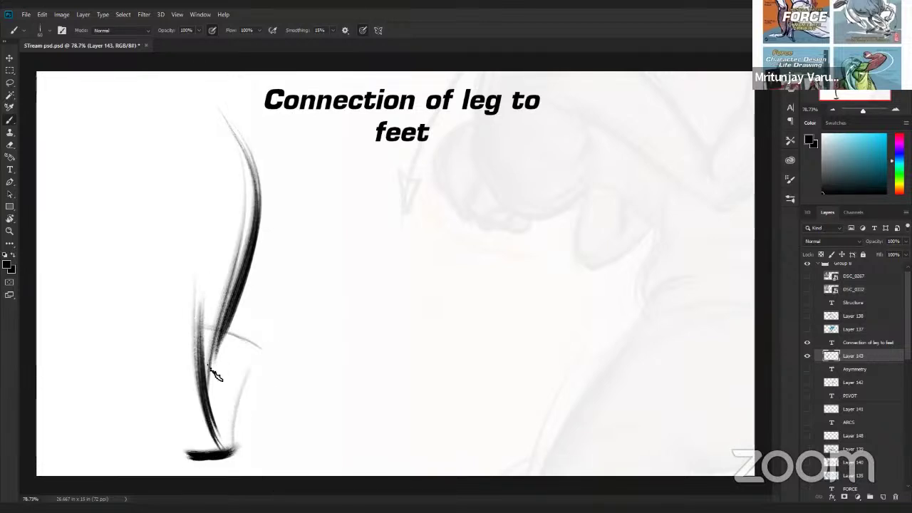
left_click_drag(212, 373, 237, 461)
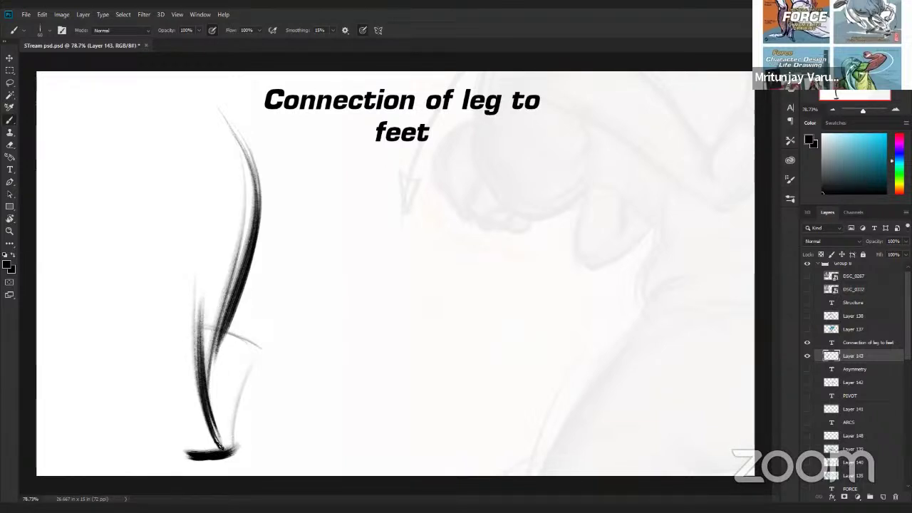
mouse_move(217, 442)
left_mouse_down()
mouse_move(169, 453)
mouse_move(216, 432)
left_mouse_up()
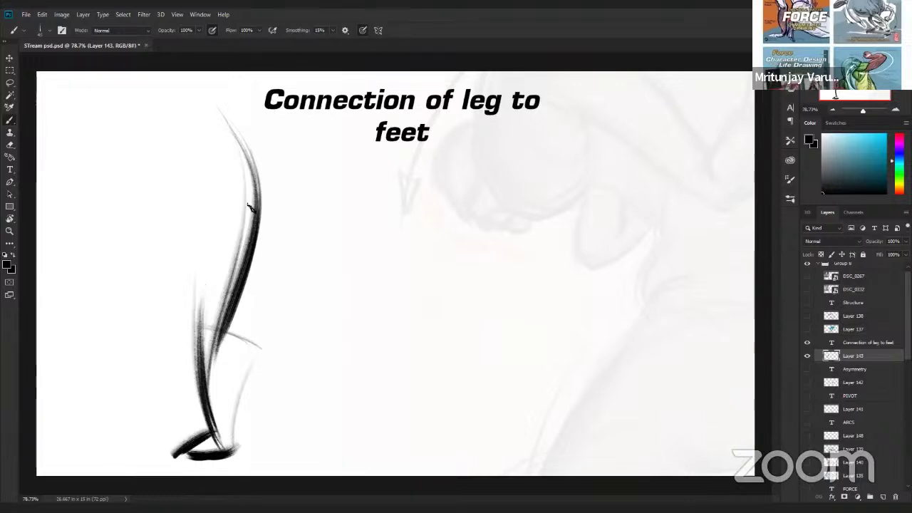
mouse_move(231, 285)
left_mouse_down()
mouse_move(235, 141)
mouse_move(211, 359)
left_mouse_up()
mouse_move(289, 148)
left_mouse_down()
mouse_move(241, 200)
mouse_move(285, 187)
left_mouse_up()
Start a second leg in the middle of the canvas with an angular back contour bending inward and dropping to the heel
left_click_drag(460, 135, 489, 221)
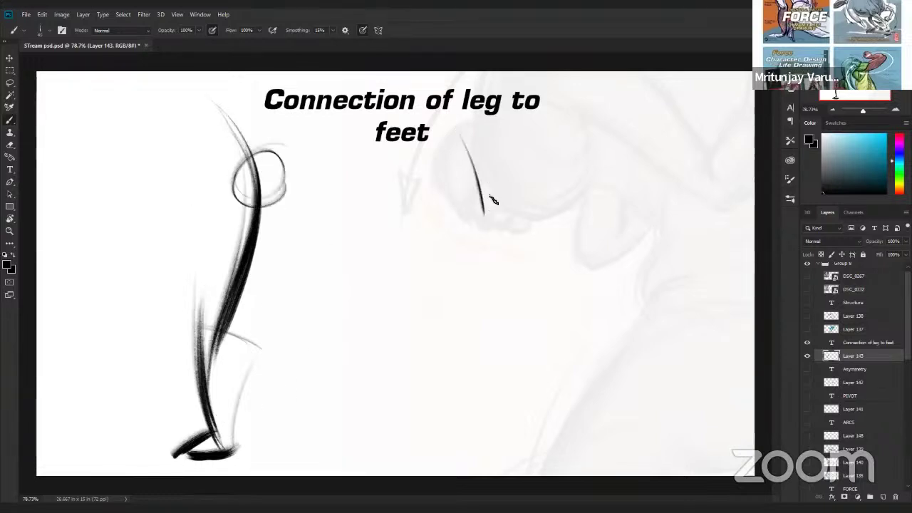
mouse_move(457, 135)
left_mouse_down()
mouse_move(480, 216)
mouse_move(453, 276)
left_mouse_up()
mouse_move(484, 213)
left_mouse_down()
mouse_move(457, 268)
mouse_move(451, 357)
left_mouse_up()
left_click_drag(455, 265, 450, 359)
Draw the second leg's long front curve down to a flat ground stroke and reinforce it with overlapping lines
left_click_drag(384, 214, 436, 404)
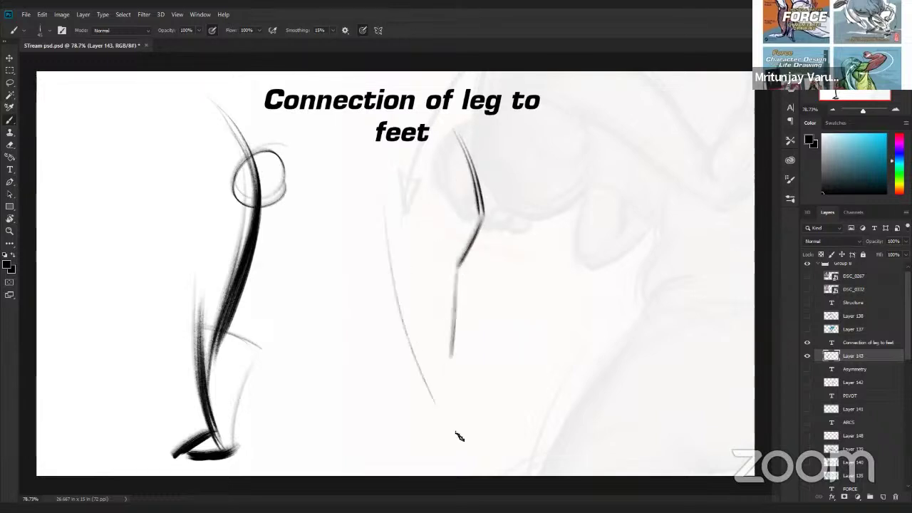
mouse_move(400, 200)
left_mouse_down()
mouse_move(453, 427)
mouse_move(449, 463)
mouse_move(484, 447)
mouse_move(436, 460)
mouse_move(476, 451)
left_mouse_up()
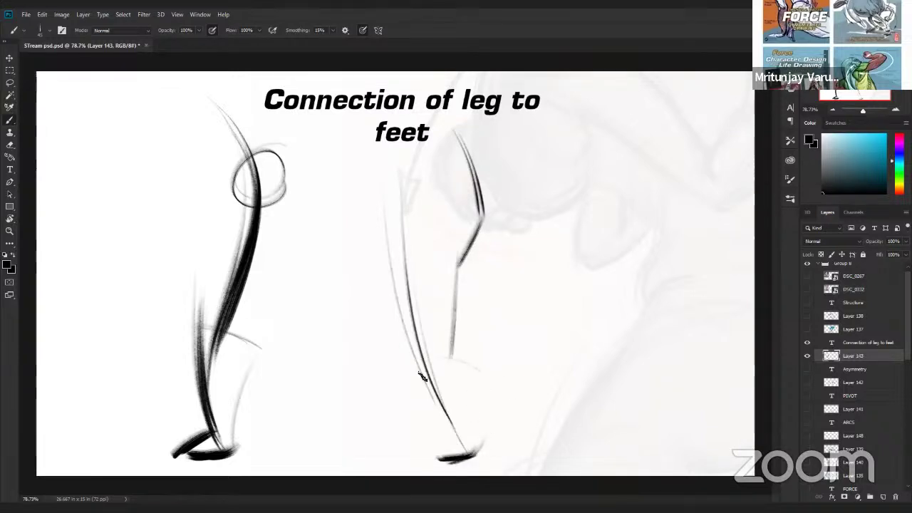
left_click_drag(422, 364, 460, 445)
mouse_move(407, 217)
left_mouse_down()
mouse_move(456, 436)
mouse_move(475, 459)
left_mouse_up()
left_click_drag(426, 308, 471, 457)
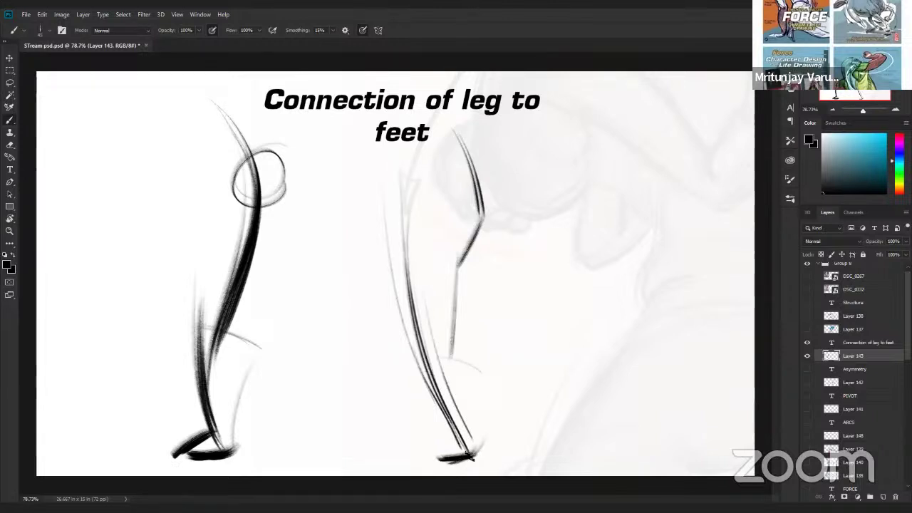
Sketch a third leg with a long descending curve, steep parallel strokes near its end, and a short flat ground stroke
left_click_drag(615, 112, 641, 176)
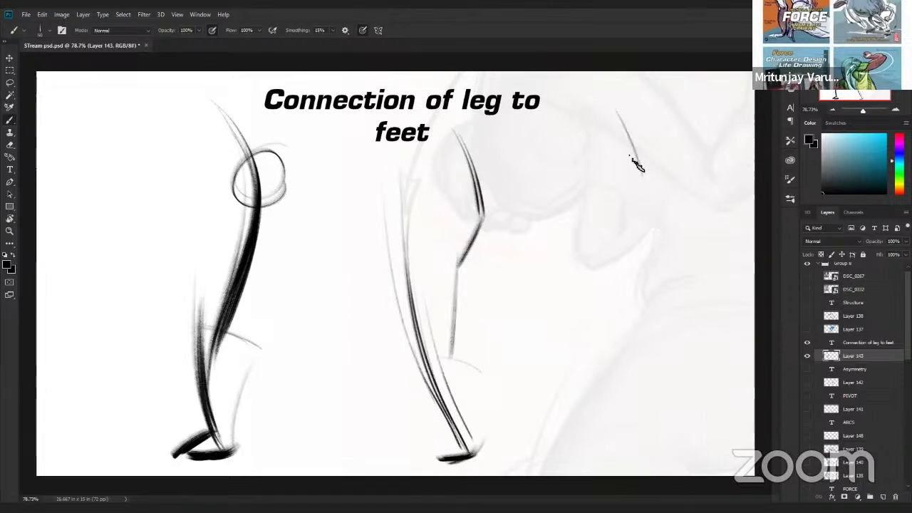
key("ctrl+z")
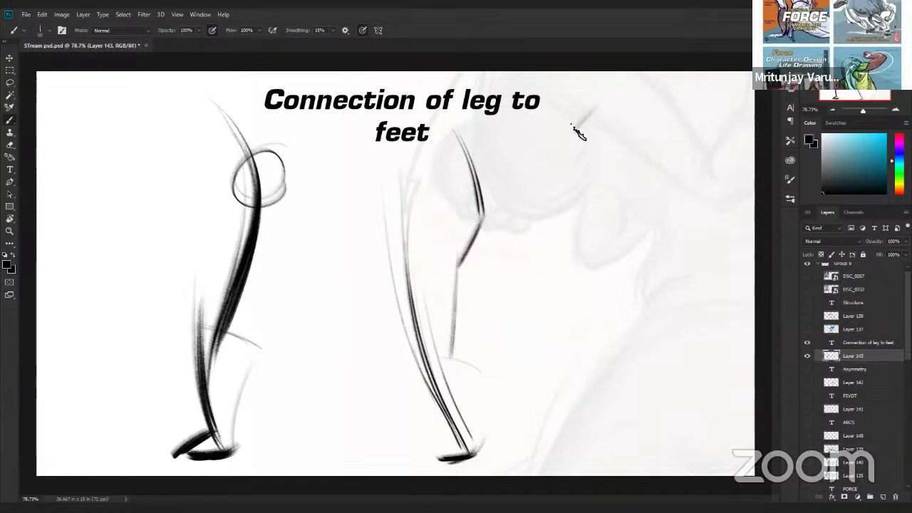
left_click_drag(578, 134, 626, 395)
left_click_drag(636, 333, 647, 434)
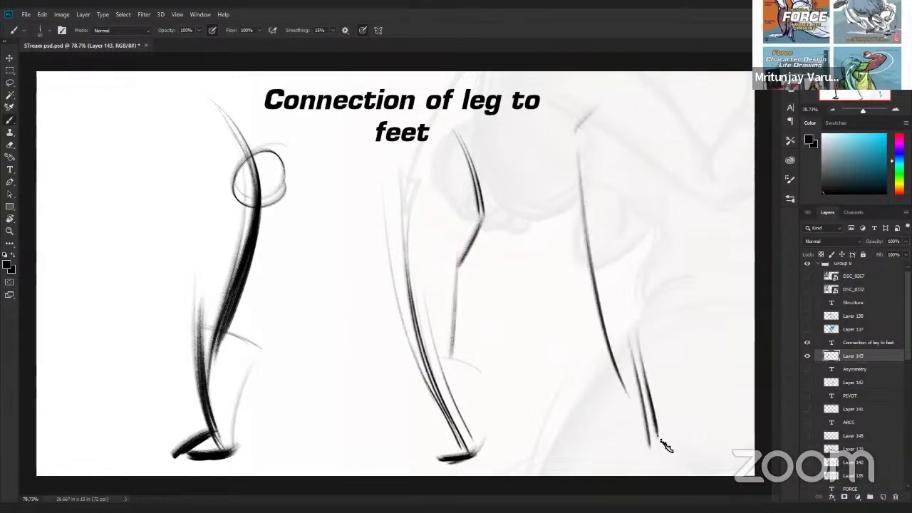
left_click_drag(590, 442, 663, 443)
key("ctrl+z")
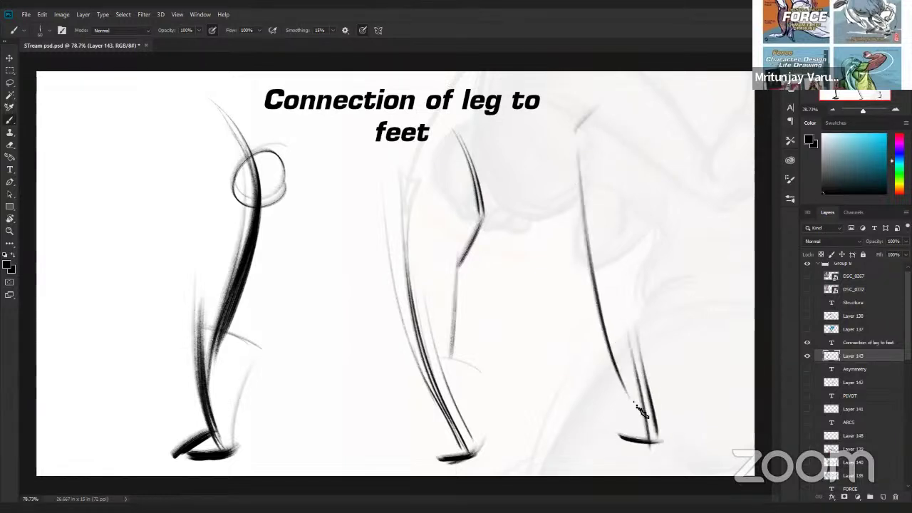
Draw an arch springing from the third leg's base, and undo the extra strokes and ground line at its far end
mouse_move(614, 349)
left_mouse_down()
mouse_move(654, 446)
mouse_move(543, 427)
left_mouse_up()
mouse_move(611, 396)
left_mouse_down()
mouse_move(535, 434)
mouse_move(561, 426)
mouse_move(500, 436)
left_mouse_up()
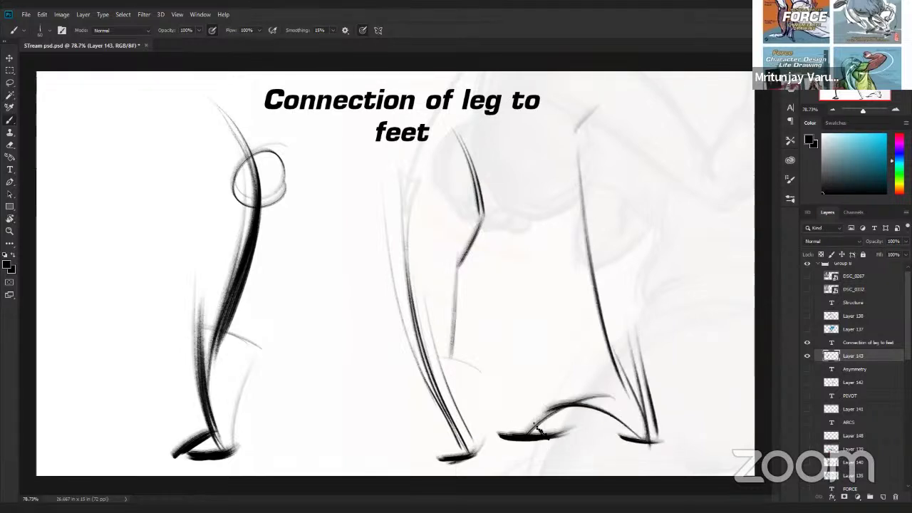
key("ctrl+z")
key("ctrl+z")
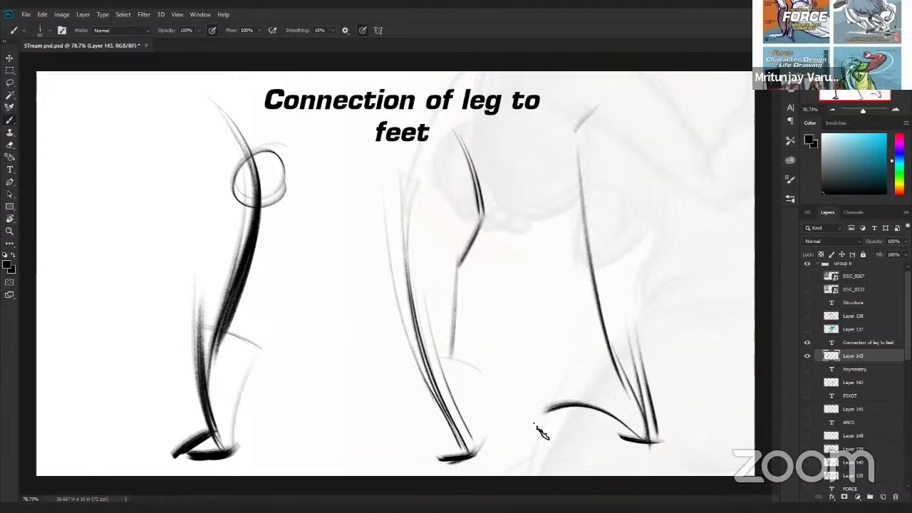
Hide Layer 143 and its title, show and activate Layer 137, and move its colored foot drawing toward the canvas's left edge
left_click(807, 355)
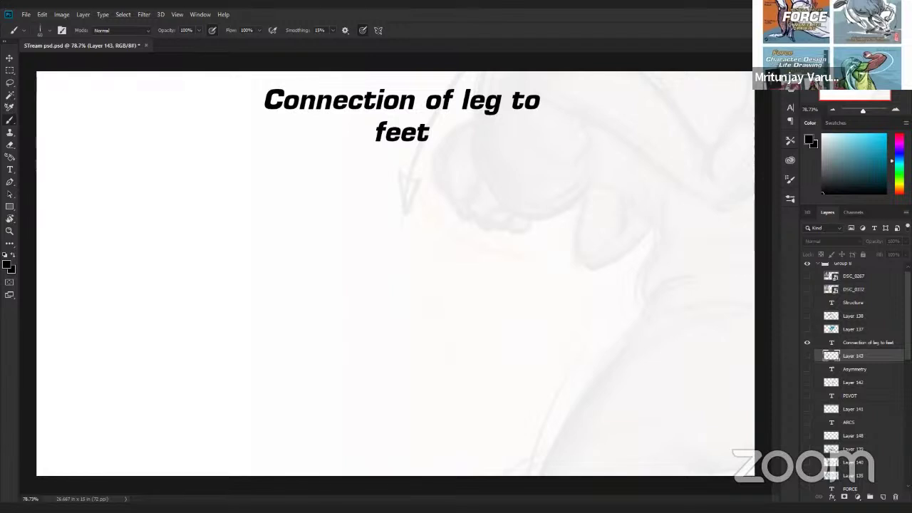
left_click(807, 342)
scroll(808, 342, "up", 1)
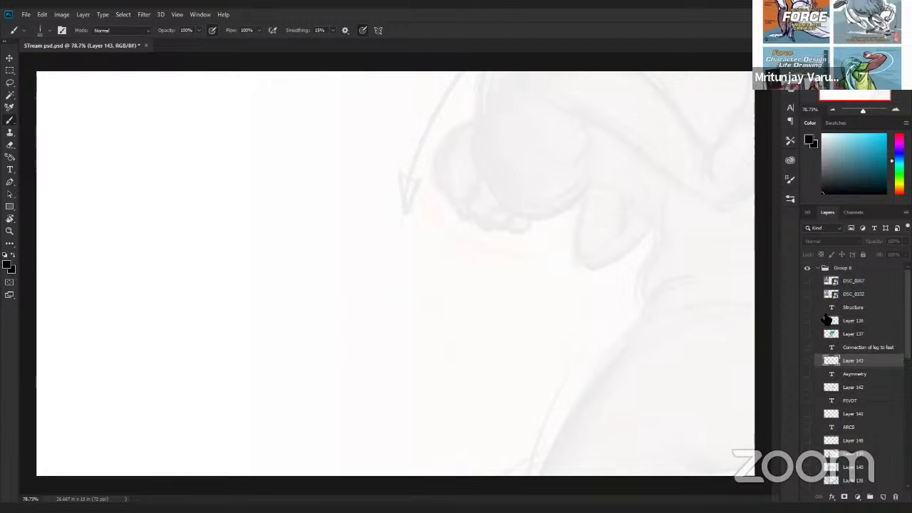
left_click(807, 334)
left_click(848, 335)
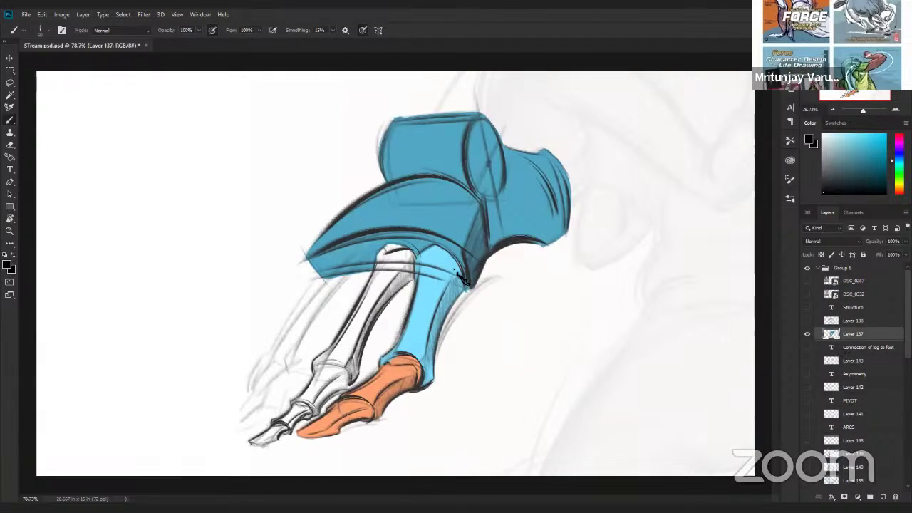
key("v")
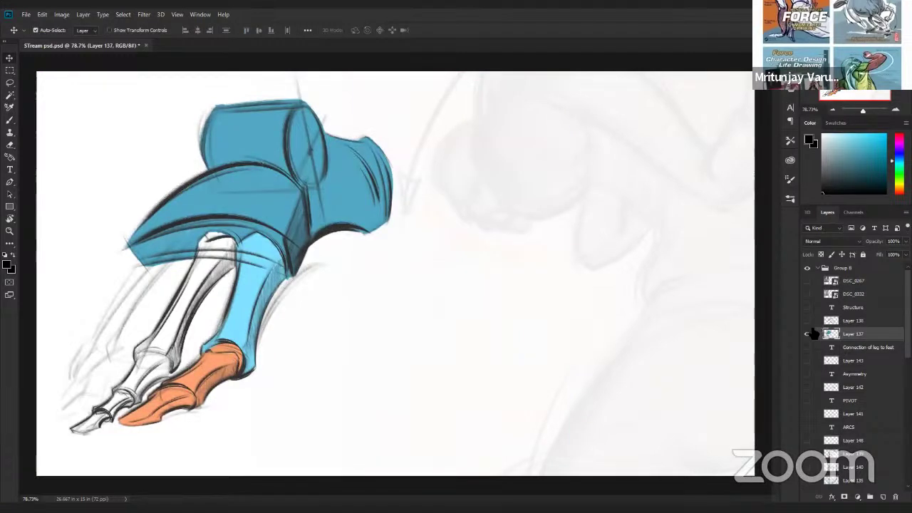
Hide Layer 137, show and activate Layer 138, and move its three bone sketches toward the canvas's left edge
left_click(808, 323)
left_click(807, 320)
left_click(820, 320)
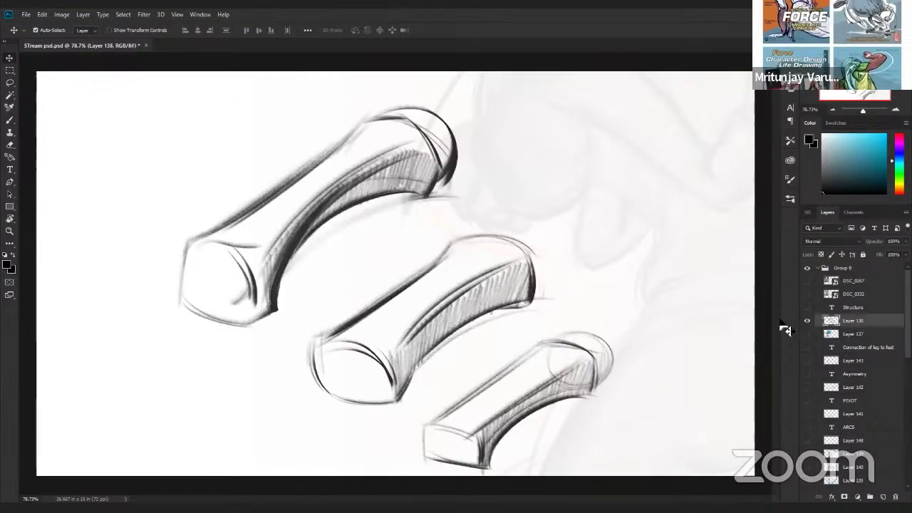
left_click_drag(452, 268, 450, 268)
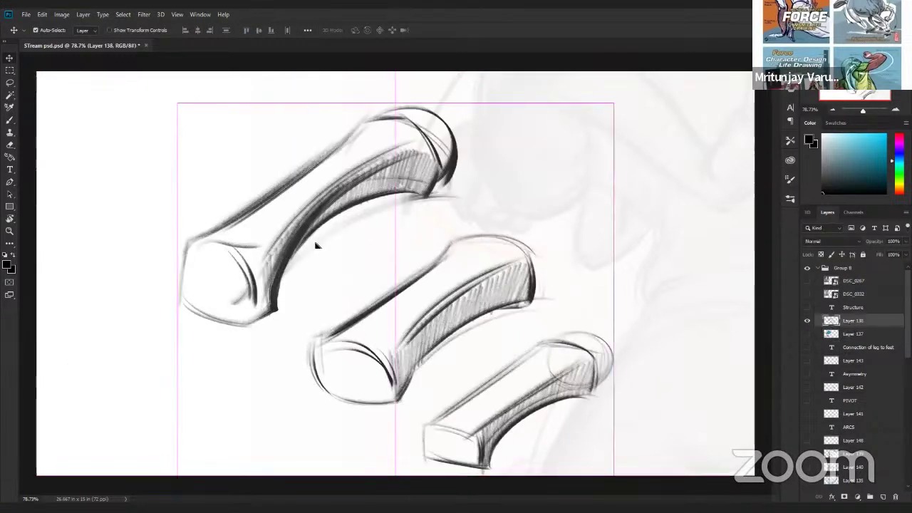
left_click_drag(318, 248, 319, 248)
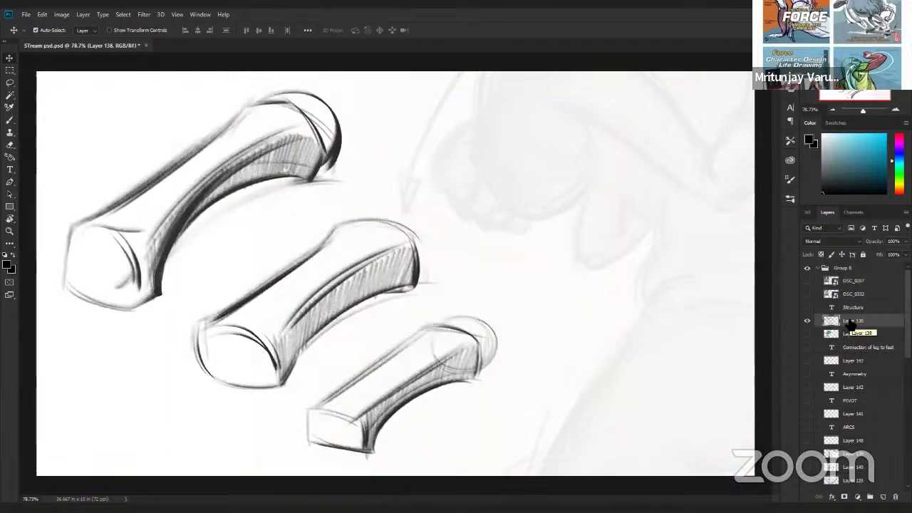
Hide Layer 138, show Layer 137 again, and add a new layer above it for brush work
key("b")
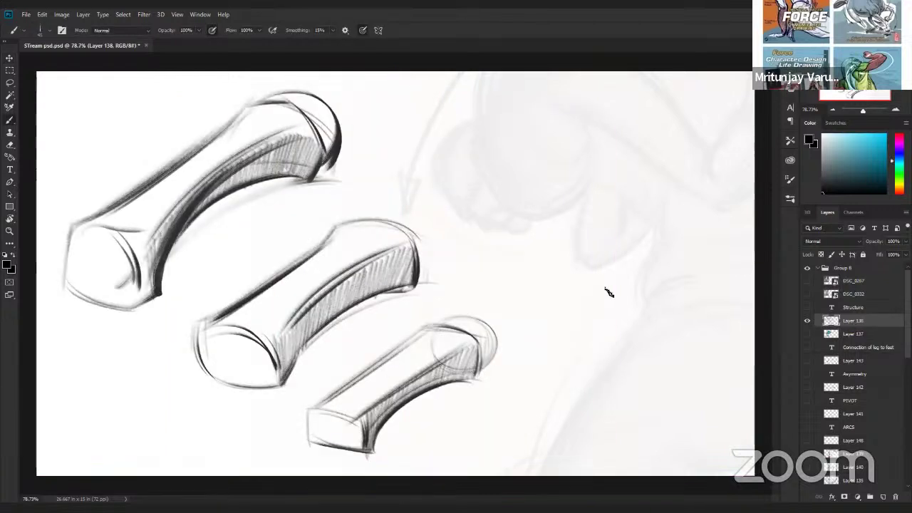
left_click(807, 321)
left_click(807, 333)
left_click(859, 334)
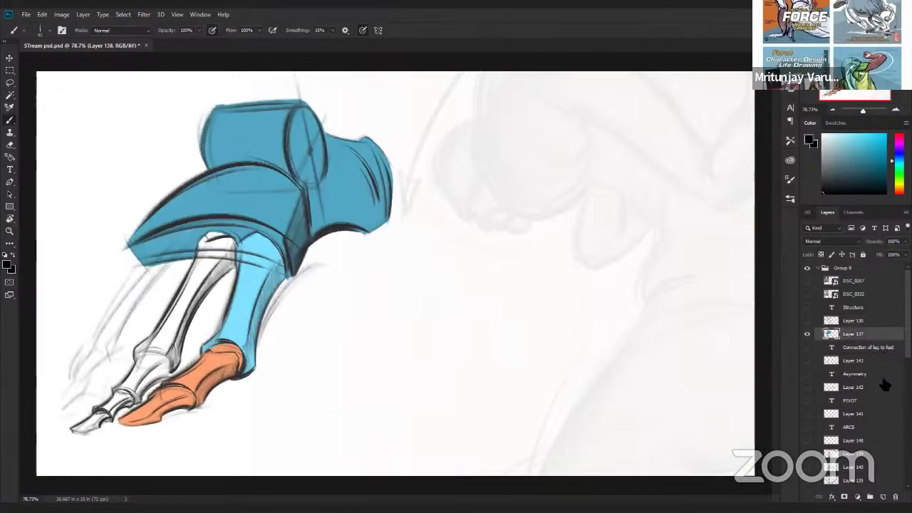
left_click(883, 497)
Draw a thick stroke beneath the orange big toe and thin lines extending from the heel and the underside of the foot
mouse_move(175, 424)
left_mouse_down()
mouse_move(242, 390)
mouse_move(152, 435)
mouse_move(249, 389)
mouse_move(204, 415)
left_mouse_up()
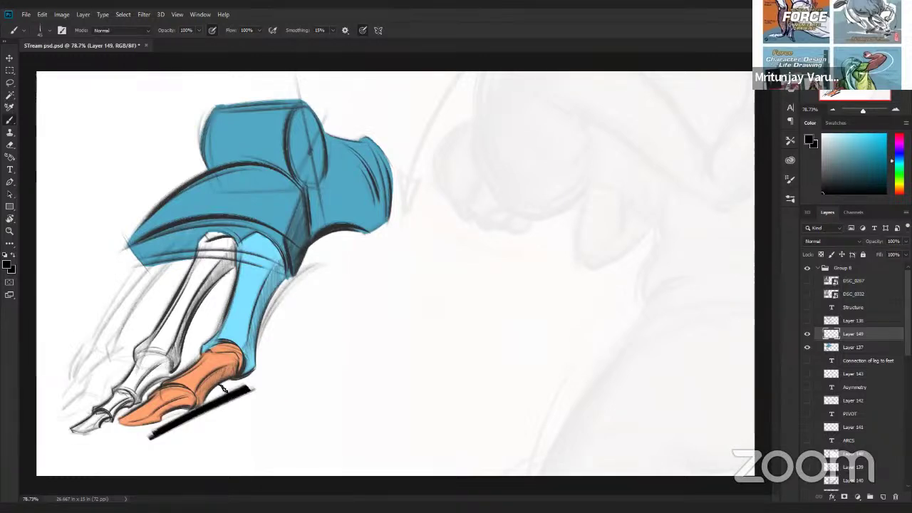
left_click_drag(443, 204, 363, 196)
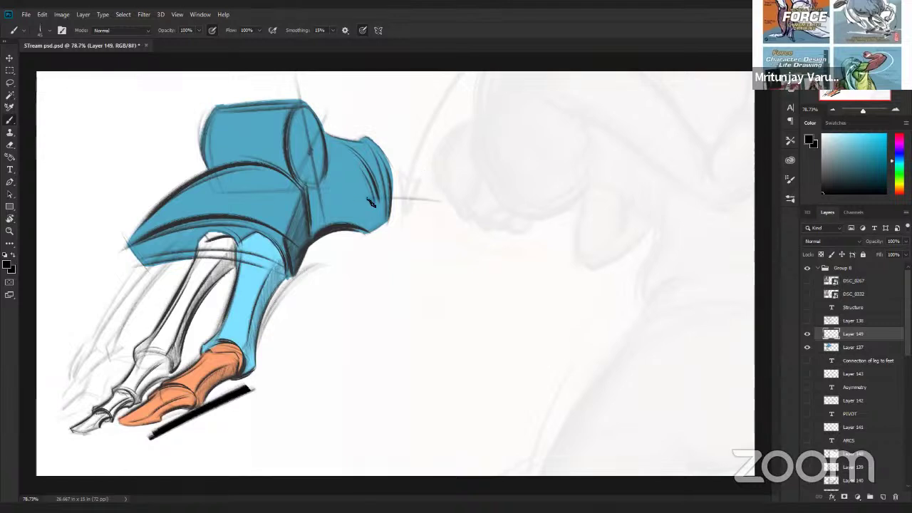
left_click_drag(388, 257, 315, 249)
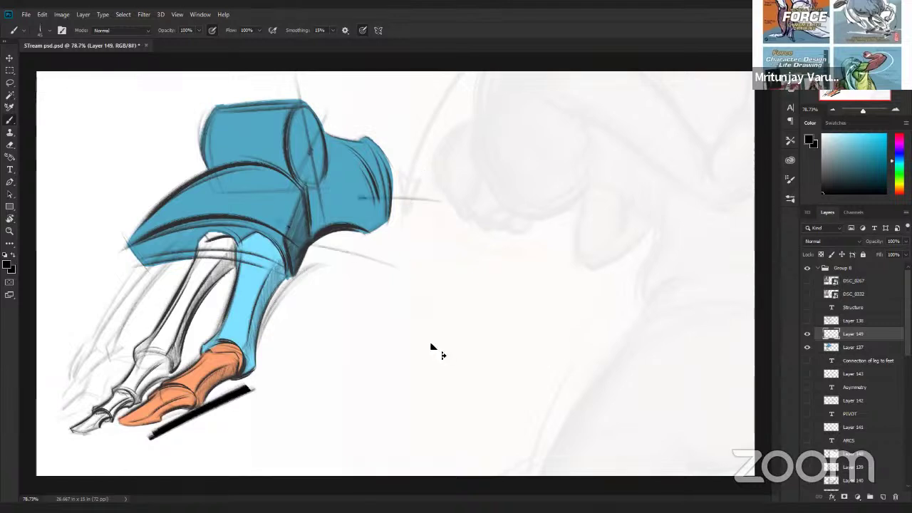
Undo the last stroke, then circle the foot's dark blue block and label it "TARSALS" with a leader line
key("ctrl+z")
mouse_move(193, 125)
left_mouse_down()
mouse_move(187, 146)
mouse_move(313, 272)
left_mouse_up()
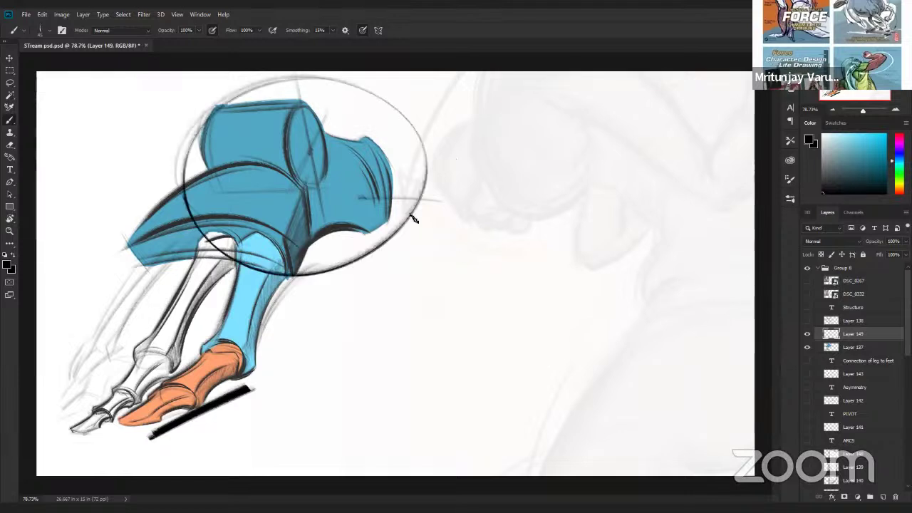
mouse_move(418, 215)
left_mouse_down()
mouse_move(474, 269)
mouse_move(392, 204)
left_mouse_up()
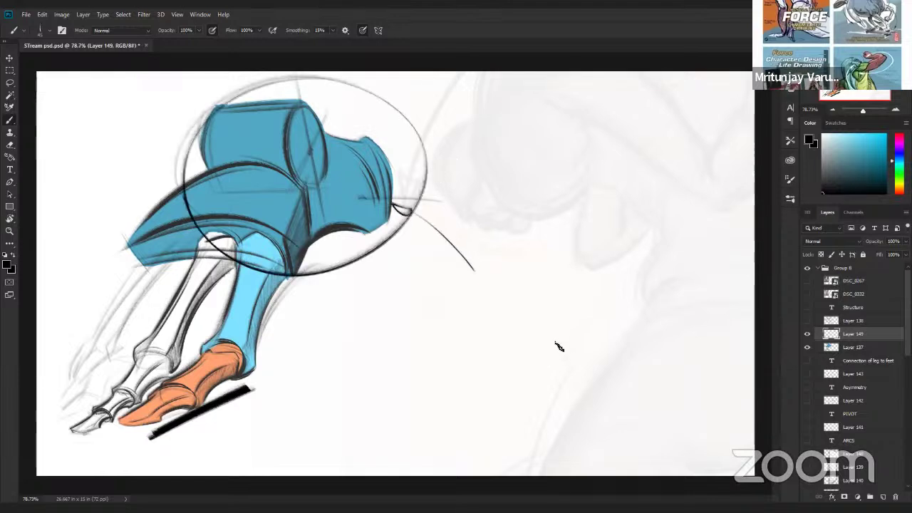
left_click_drag(492, 265, 491, 287)
mouse_move(473, 271)
left_mouse_down()
mouse_move(507, 265)
mouse_move(523, 282)
mouse_move(519, 275)
left_mouse_up()
mouse_move(527, 284)
left_mouse_down()
mouse_move(533, 274)
mouse_move(543, 283)
left_mouse_up()
mouse_move(546, 269)
left_mouse_down()
mouse_move(566, 262)
mouse_move(557, 278)
left_mouse_up()
mouse_move(588, 268)
left_mouse_down()
mouse_move(595, 256)
mouse_move(598, 283)
left_mouse_up()
mouse_move(580, 258)
left_mouse_down()
mouse_move(581, 281)
mouse_move(596, 280)
mouse_move(466, 280)
left_mouse_up()
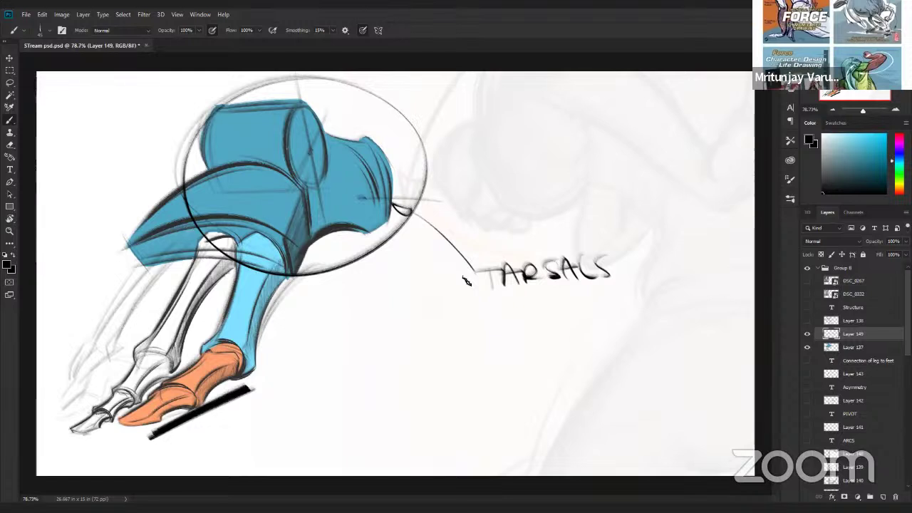
mouse_move(477, 270)
left_mouse_down()
mouse_move(501, 267)
mouse_move(492, 286)
left_mouse_up()
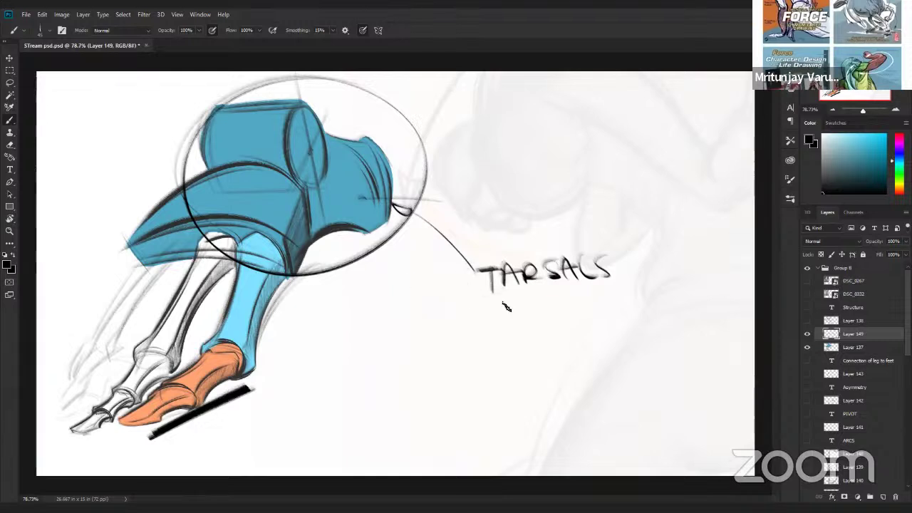
Draw a leader line from the light blue bone and handwrite the label "METATARSALS" at its end
mouse_move(505, 347)
left_mouse_down()
mouse_move(286, 308)
mouse_move(240, 318)
left_mouse_up()
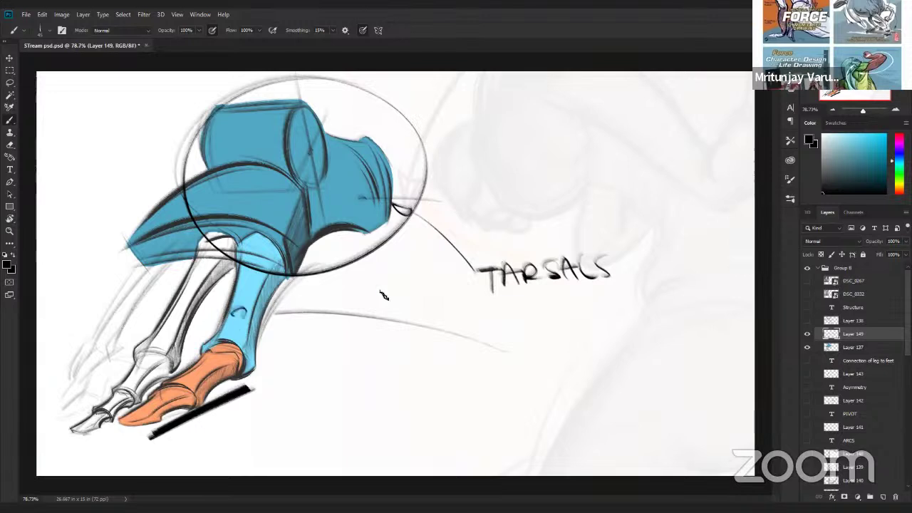
mouse_move(519, 350)
left_mouse_down()
mouse_move(564, 340)
mouse_move(578, 355)
mouse_move(583, 348)
left_mouse_up()
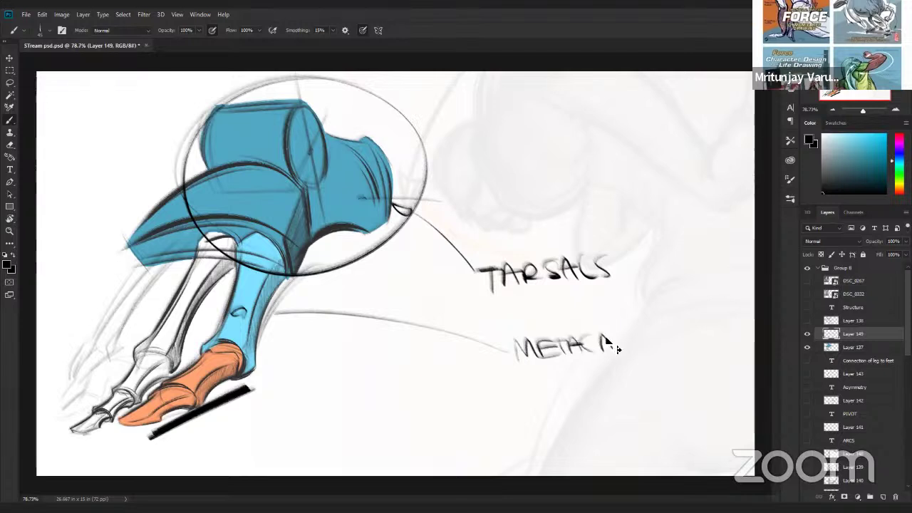
mouse_move(584, 339)
left_mouse_down()
mouse_move(600, 351)
mouse_move(639, 334)
mouse_move(699, 335)
left_mouse_up()
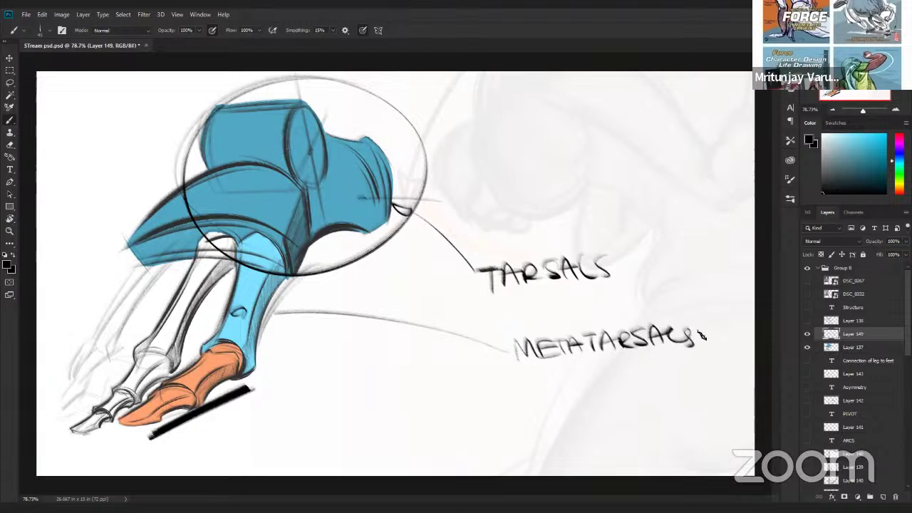
Draw a leader line from the orange big toe and handwrite the label "PHALANGEES" below the metatarsals label
left_click_drag(508, 377, 246, 366)
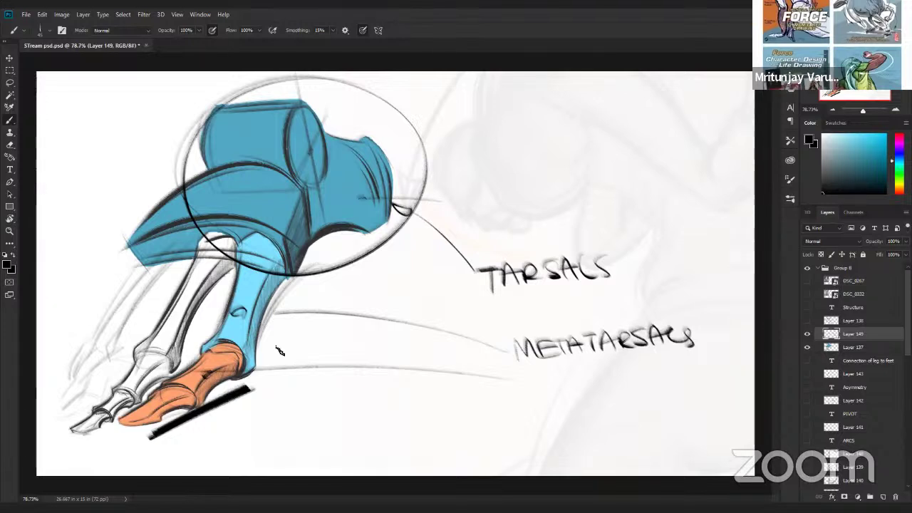
left_click_drag(522, 379, 522, 396)
mouse_move(522, 378)
left_mouse_down()
mouse_move(536, 396)
mouse_move(551, 385)
left_mouse_up()
mouse_move(551, 377)
left_mouse_down()
mouse_move(553, 393)
mouse_move(566, 378)
mouse_move(586, 392)
left_mouse_up()
mouse_move(587, 390)
left_mouse_down()
mouse_move(594, 378)
mouse_move(602, 390)
left_mouse_up()
mouse_move(606, 390)
left_mouse_down()
mouse_move(621, 380)
mouse_move(641, 393)
mouse_move(651, 384)
mouse_move(669, 391)
left_mouse_up()
left_click_drag(669, 382, 681, 390)
left_click_drag(695, 376, 685, 392)
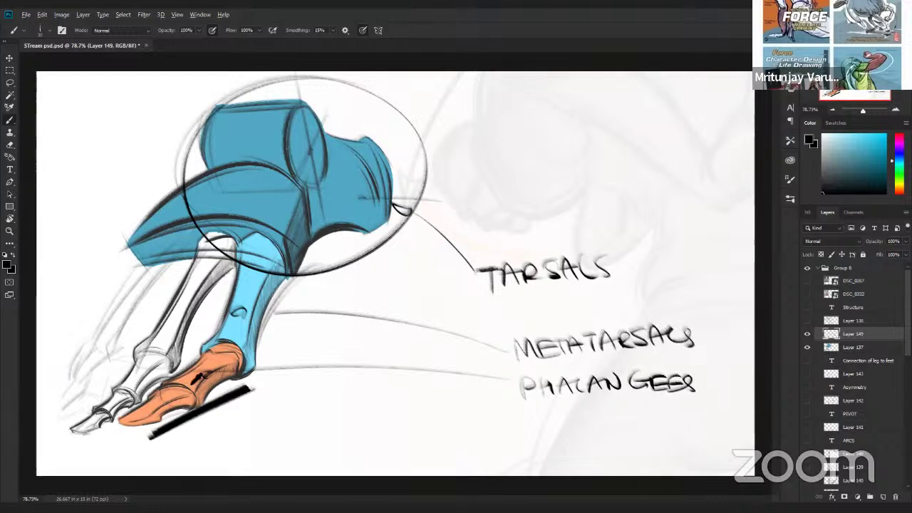
Sample the toe's orange, hide Layers 149 and 137, show Layer 138 and add a new layer above it
left_click(202, 372, "alt")
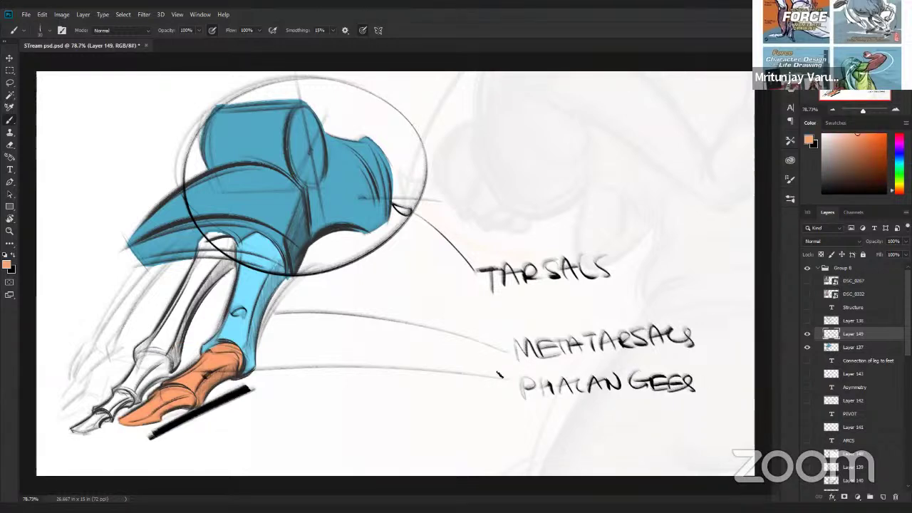
left_click(808, 333)
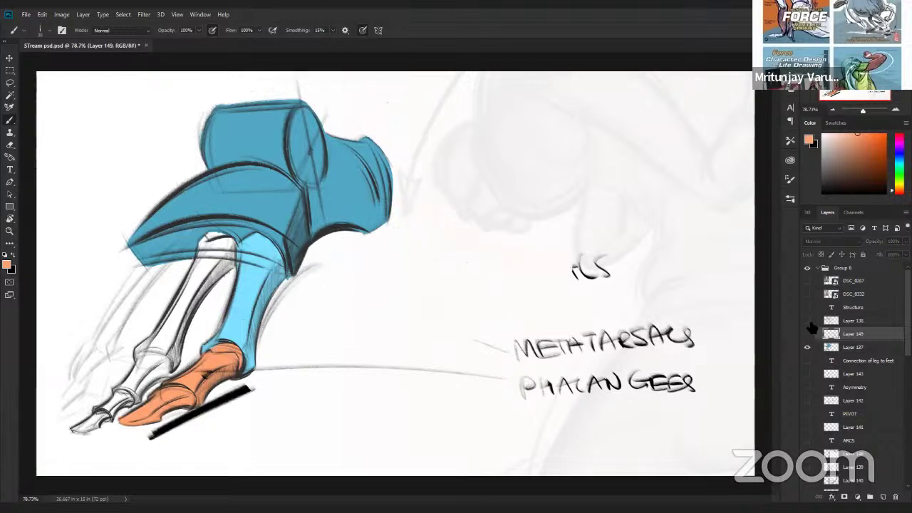
left_click(807, 321)
left_click(807, 347)
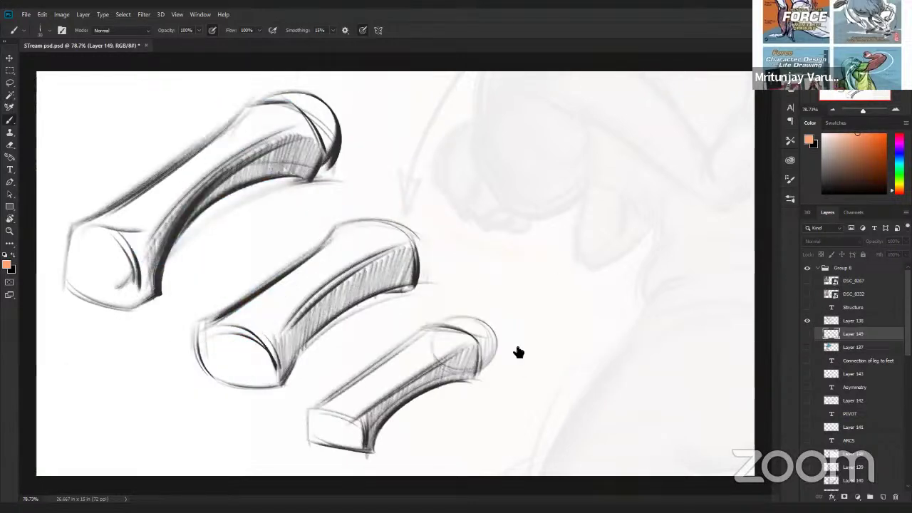
left_click(862, 322)
left_click(883, 497)
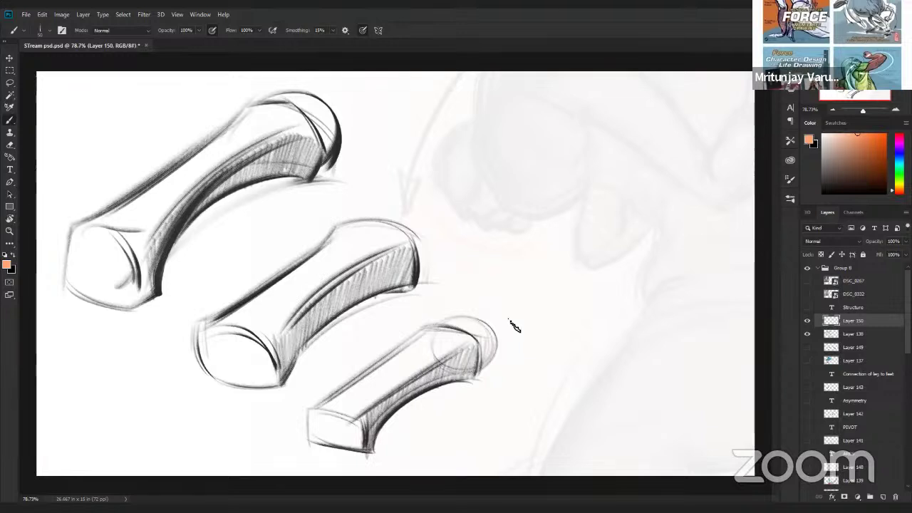
left_click_drag(445, 355, 339, 420)
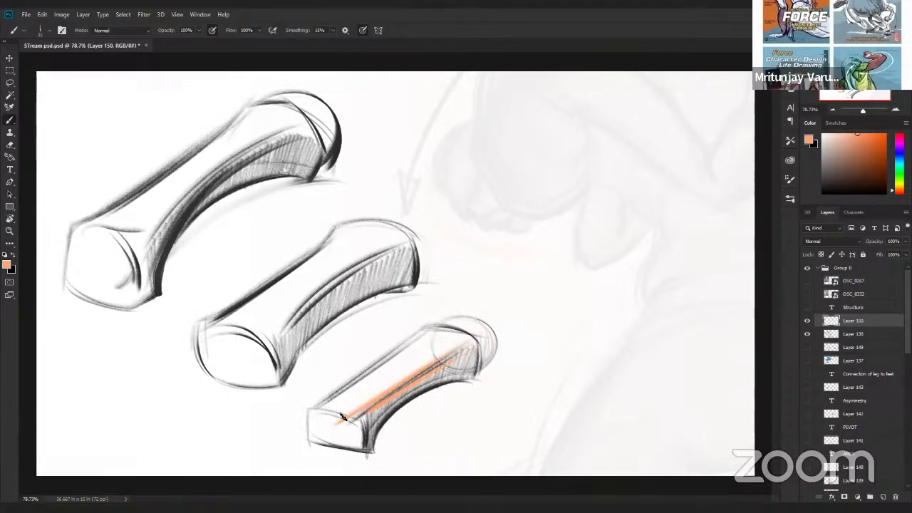
key("ctrl+z")
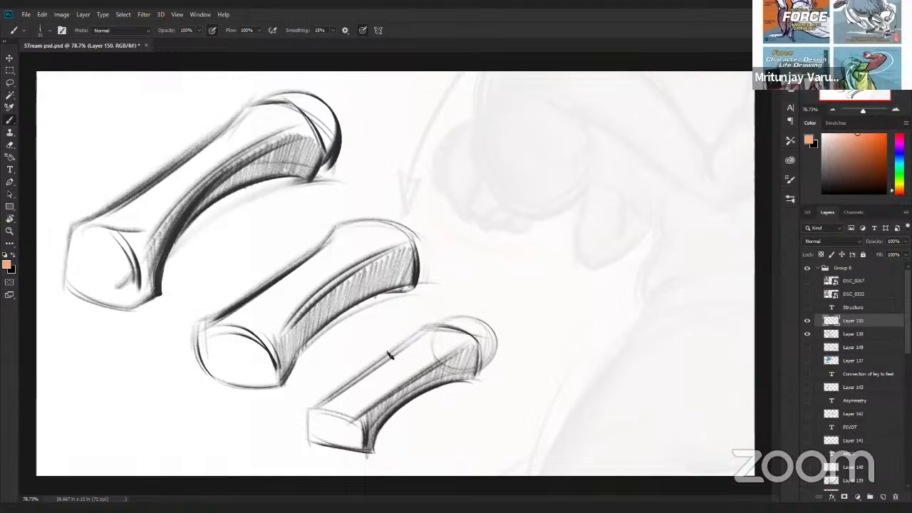
mouse_move(399, 354)
left_mouse_down()
mouse_move(433, 365)
mouse_move(439, 385)
mouse_move(442, 374)
left_mouse_up()
mouse_move(382, 366)
left_mouse_down()
mouse_move(414, 378)
mouse_move(412, 406)
left_mouse_up()
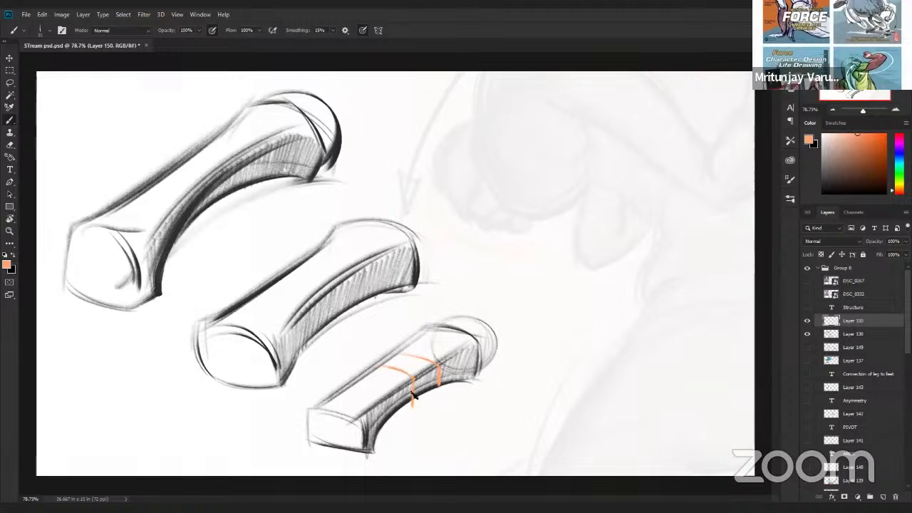
mouse_move(443, 342)
left_mouse_down()
mouse_move(459, 345)
mouse_move(447, 359)
mouse_move(356, 406)
left_mouse_up()
key("ctrl+z")
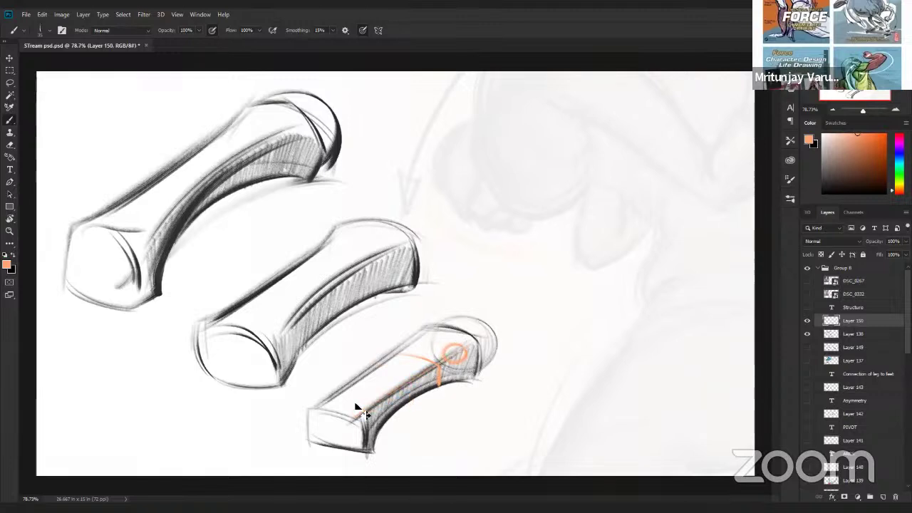
key("ctrl+z")
key("ctrl+z")
key("ctrl+z")
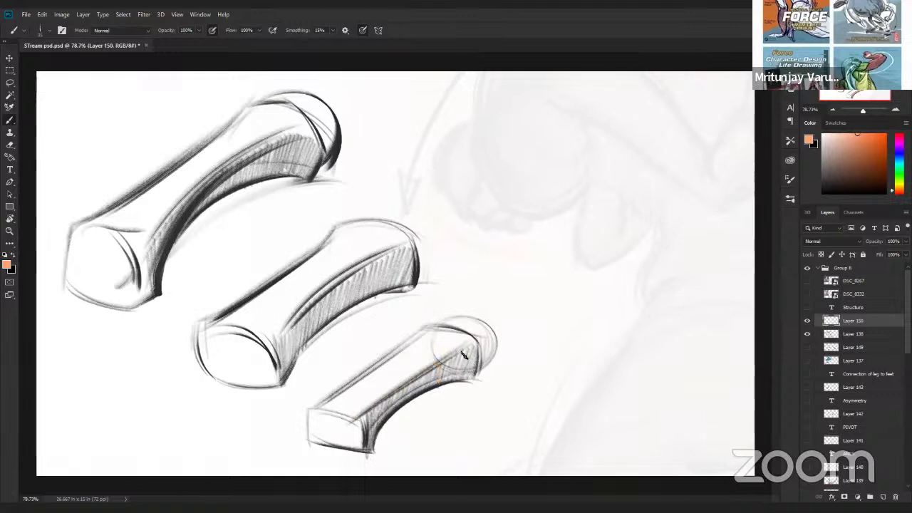
Trace the smallest bone's edges and arched underside in orange, and draw curved arrows leading up to the middle and largest bones
left_click_drag(378, 371, 313, 411)
left_click_drag(381, 447, 490, 372)
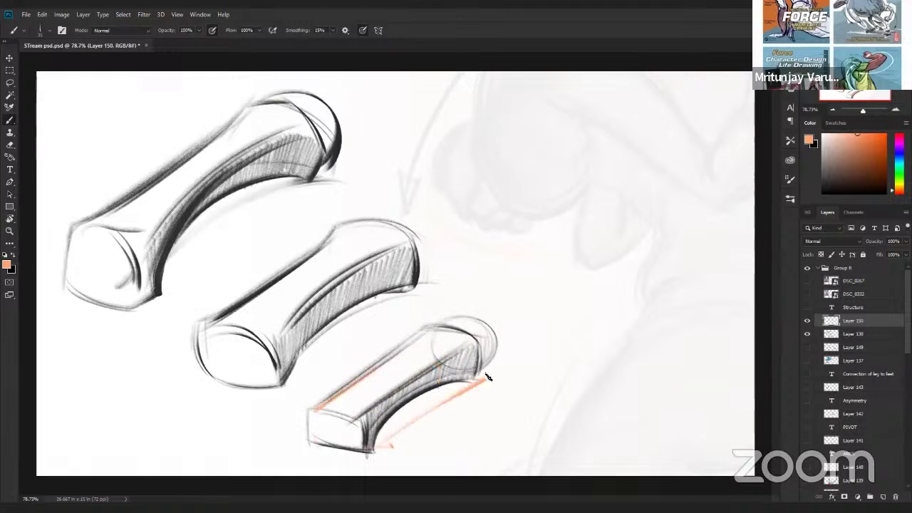
left_click_drag(387, 425, 478, 376)
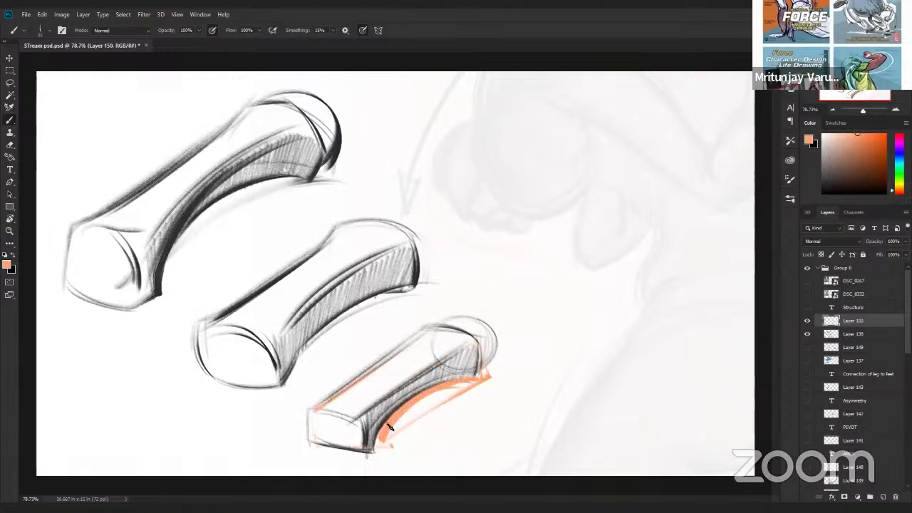
left_click_drag(380, 405, 487, 339)
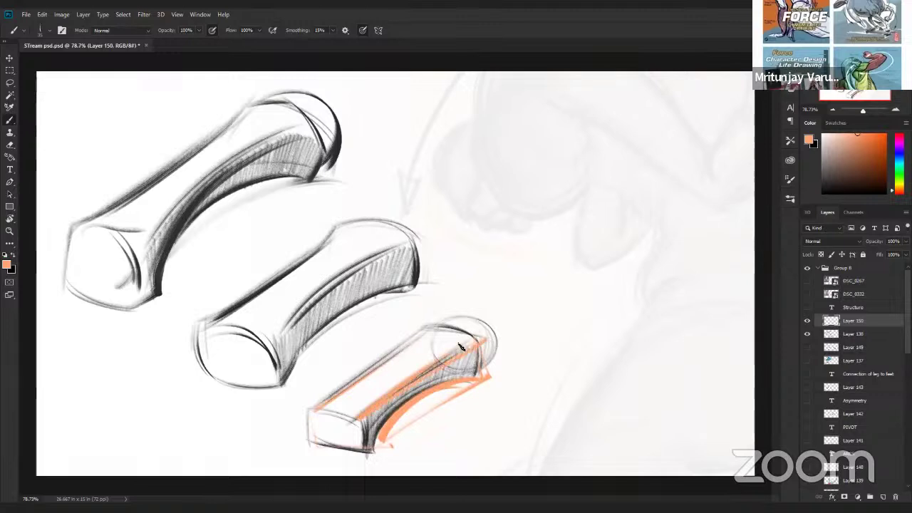
left_click_drag(436, 245, 498, 294)
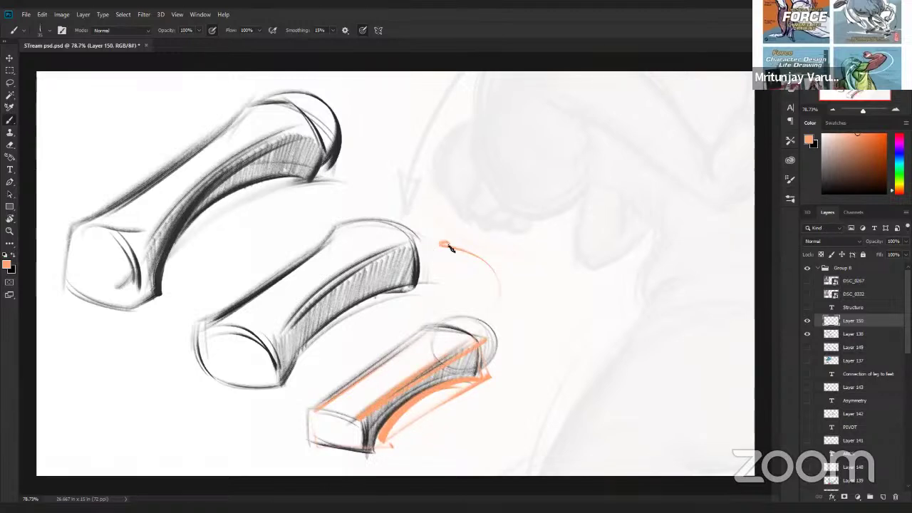
mouse_move(431, 212)
left_mouse_down()
mouse_move(349, 161)
mouse_move(362, 161)
left_mouse_up()
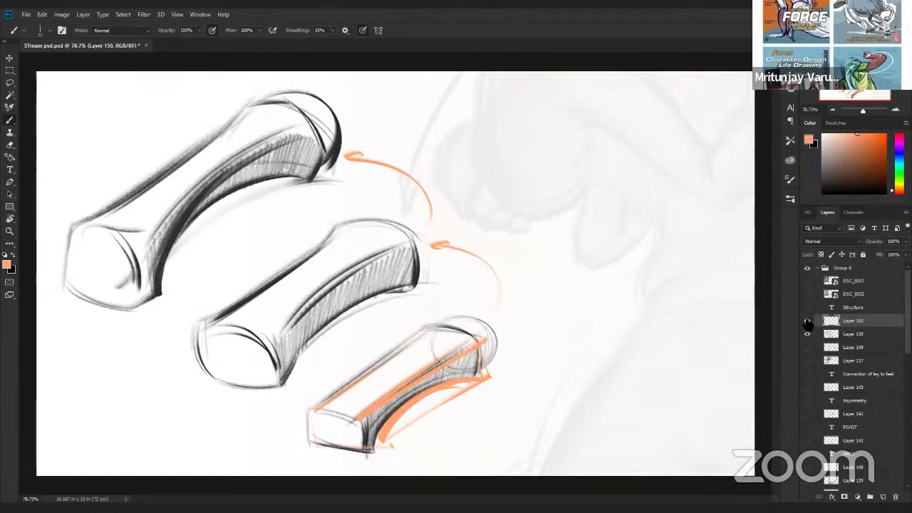
Hide Layers 150 and 138, show Layer 137 and add a new layer above it
left_click_drag(807, 321, 807, 335)
left_click(807, 360)
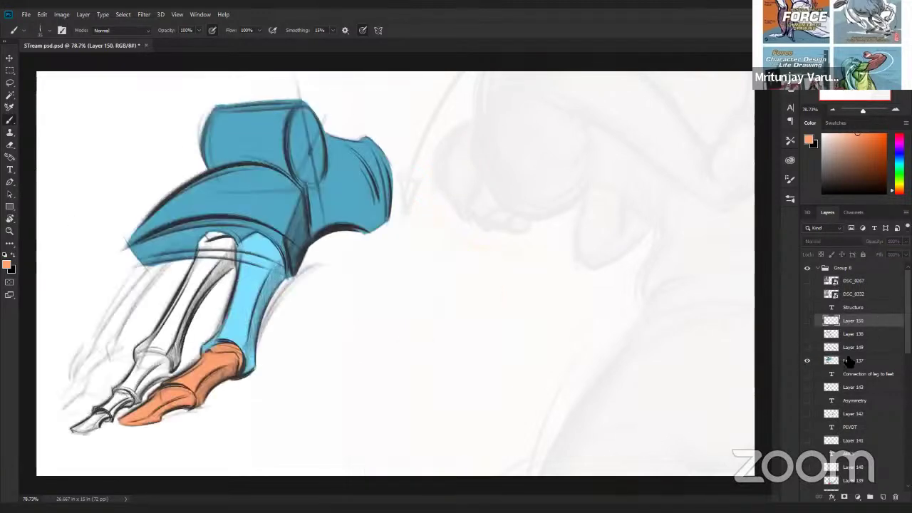
left_click(849, 363)
key("ctrl+shift+alt+n")
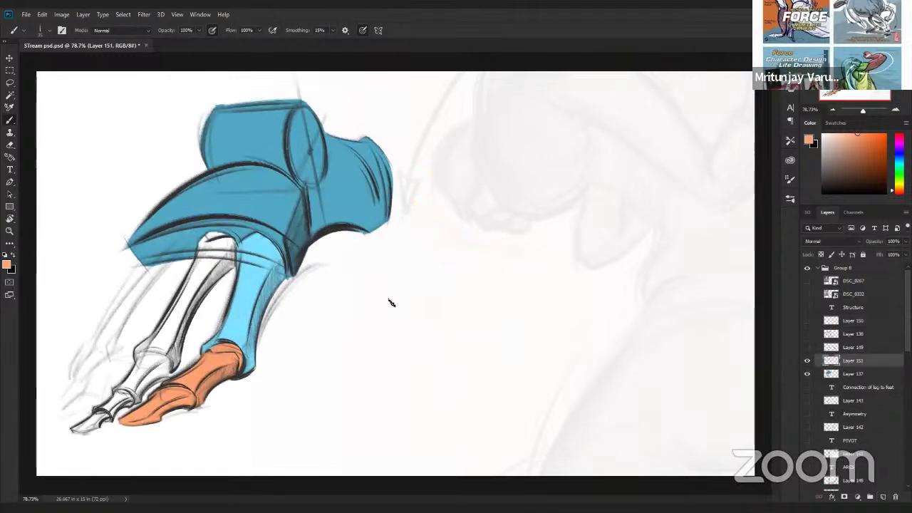
Draw orange arcs across the top of the foot block and along the inner underside, and mark the heel
left_click_drag(288, 222, 147, 225)
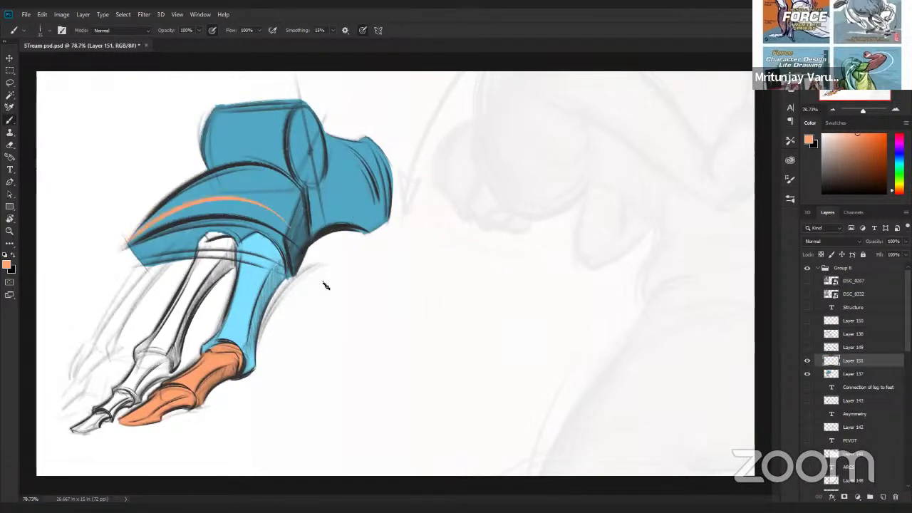
left_click_drag(359, 245, 265, 388)
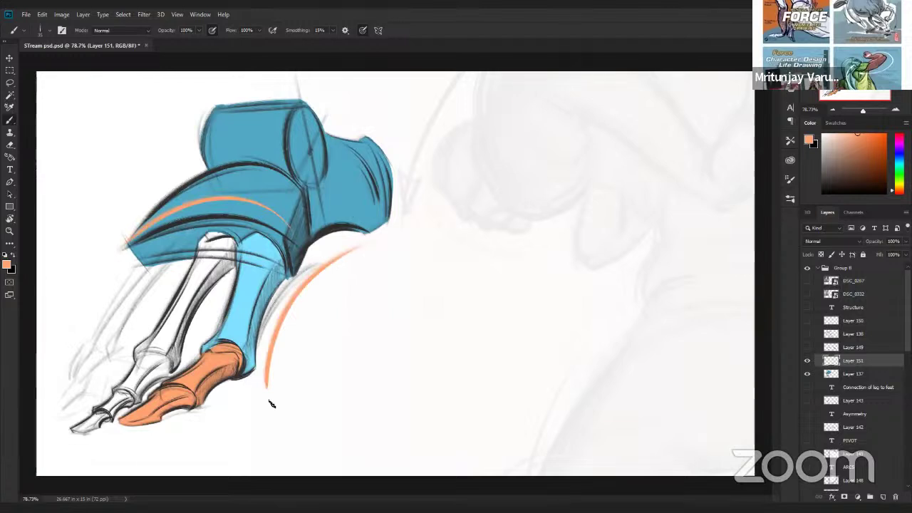
left_click_drag(346, 191, 356, 186)
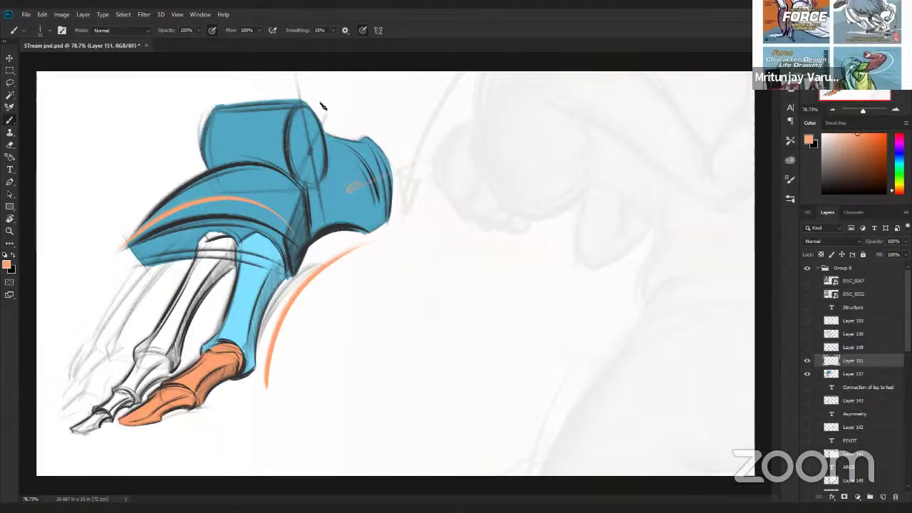
Hide Layer 151, then scale down Layer 137's foot drawing and move it toward the canvas center
key("ctrl")
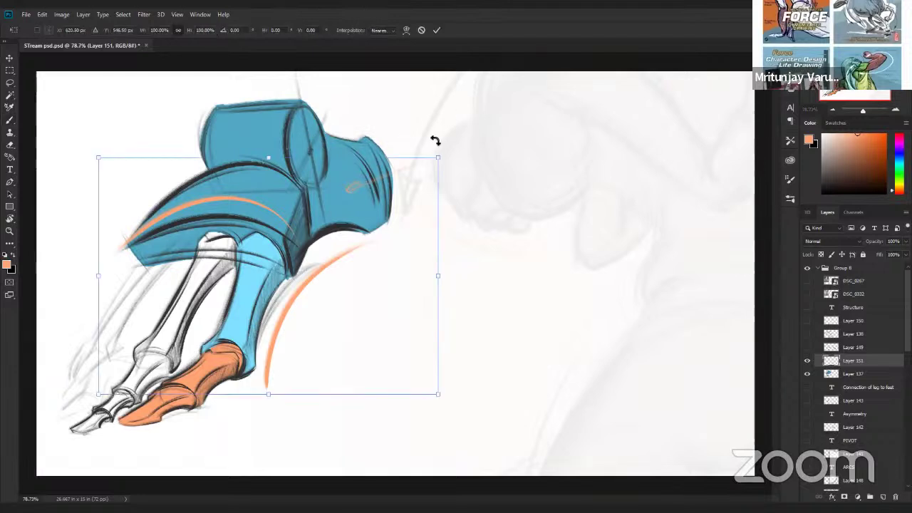
left_click(807, 360)
left_click(867, 375)
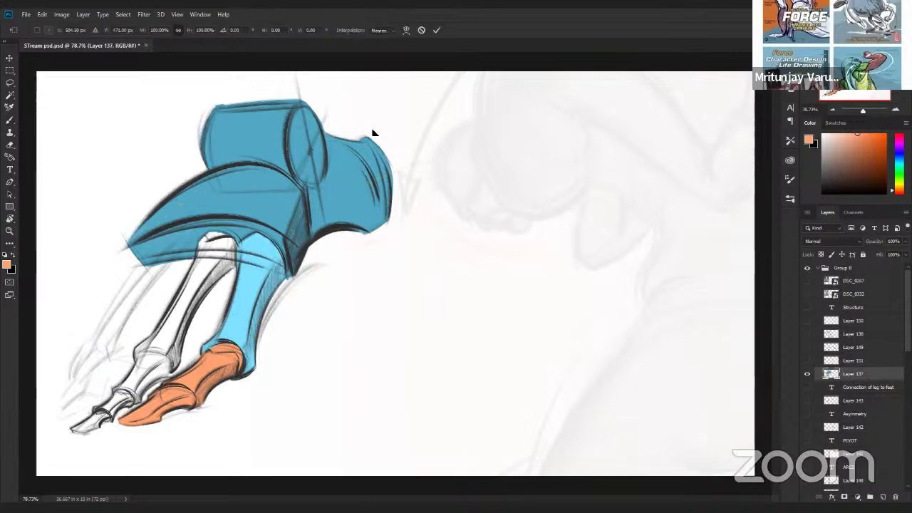
key("ctrl+t")
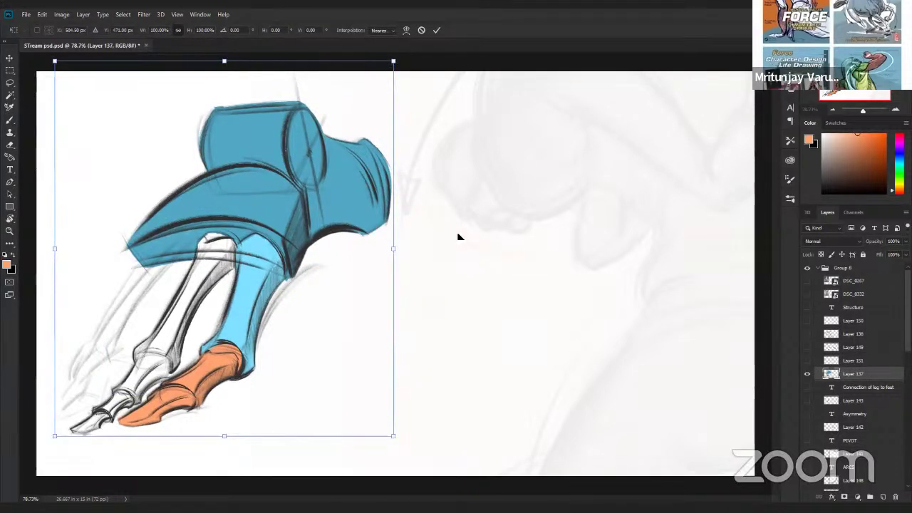
key("Escape")
Sketch the lower leg in orange above the foot drawing on Layer 137, with its ankle ends clamping over the blue top block
key("d")
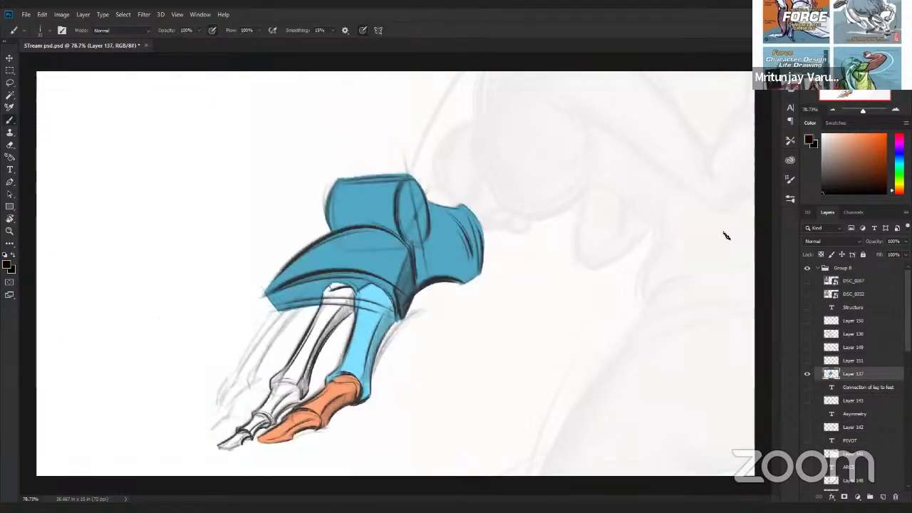
left_click(885, 136)
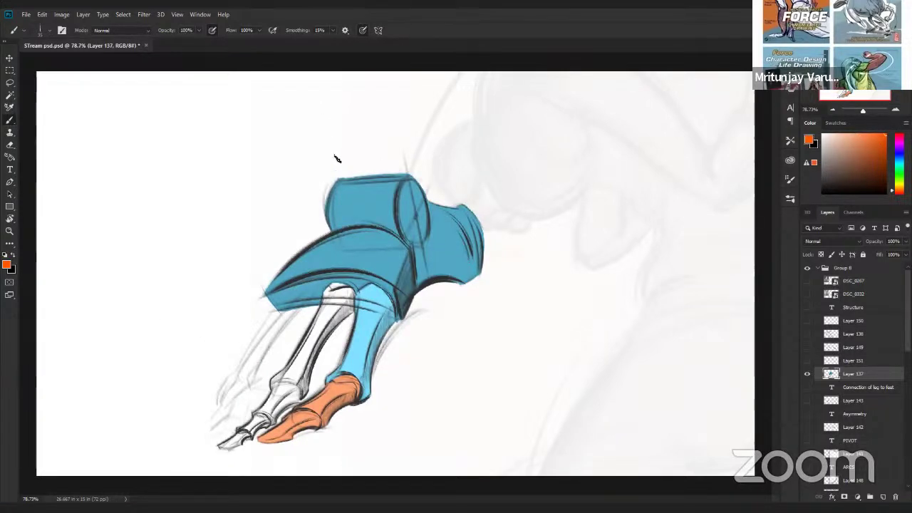
mouse_move(315, 190)
left_mouse_down()
mouse_move(299, 112)
mouse_move(318, 212)
left_mouse_up()
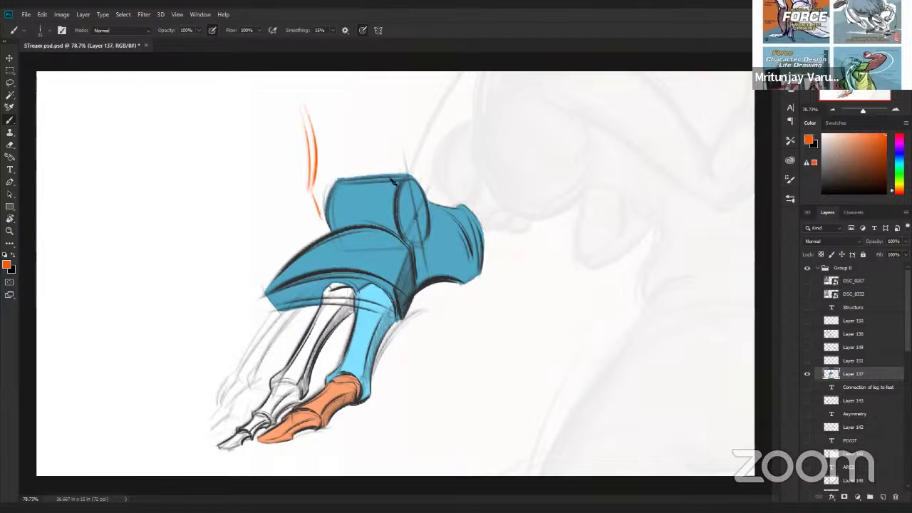
mouse_move(384, 186)
left_mouse_down()
mouse_move(325, 198)
mouse_move(405, 198)
mouse_move(396, 187)
mouse_move(412, 225)
mouse_move(437, 201)
mouse_move(429, 164)
mouse_move(401, 147)
mouse_move(381, 41)
mouse_move(441, 161)
mouse_move(424, 156)
mouse_move(436, 200)
left_mouse_up()
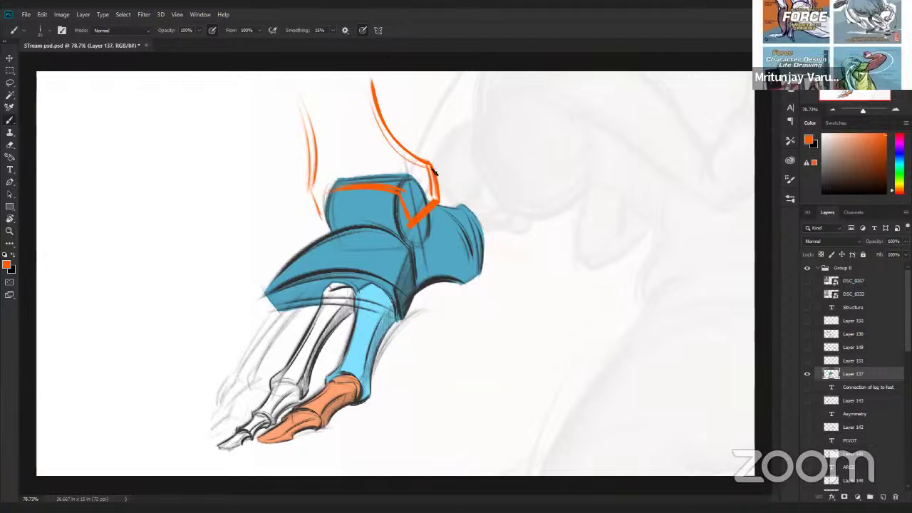
left_click_drag(296, 234, 385, 189)
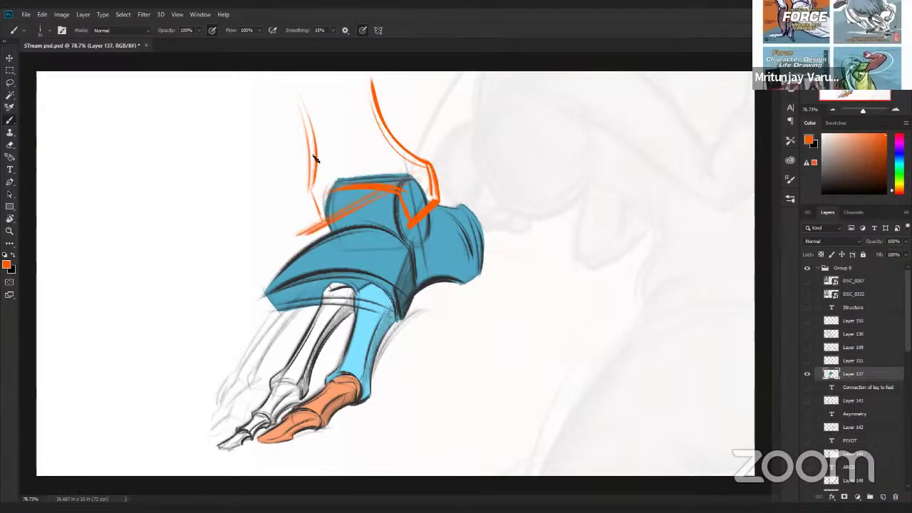
mouse_move(310, 164)
left_mouse_down()
mouse_move(306, 205)
mouse_move(328, 232)
left_mouse_up()
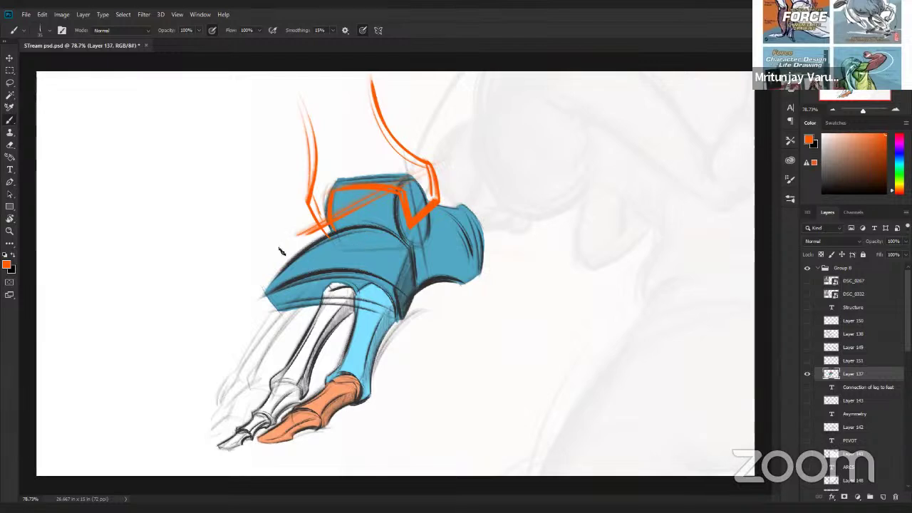
Draw an orange upward block arrow beside the ankle and a rightward one near the big toe, adding short parallel strokes by each
mouse_move(239, 183)
left_mouse_down()
mouse_move(247, 268)
mouse_move(279, 256)
left_mouse_up()
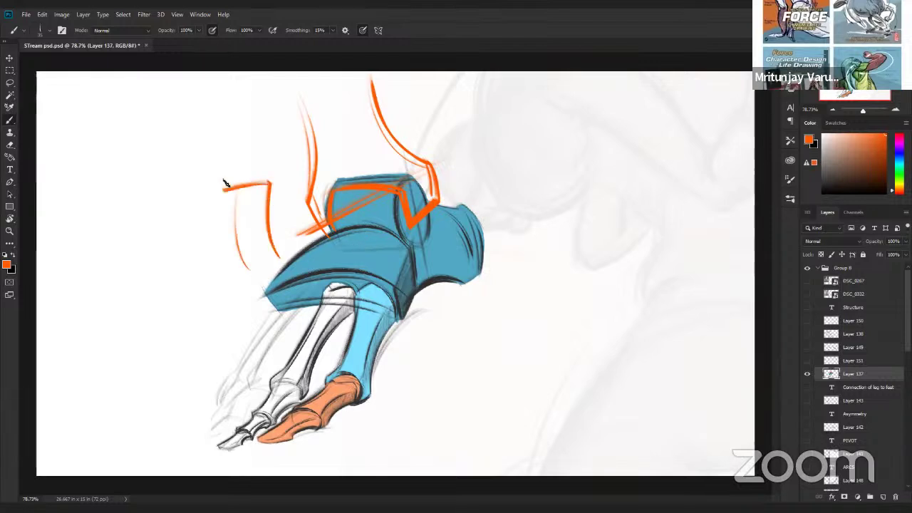
left_click_drag(216, 192, 274, 184)
mouse_move(237, 255)
left_mouse_down()
mouse_move(278, 256)
mouse_move(268, 188)
mouse_move(241, 148)
left_mouse_up()
mouse_move(370, 396)
left_mouse_down()
mouse_move(407, 397)
mouse_move(444, 416)
mouse_move(394, 436)
left_mouse_up()
left_click_drag(448, 418, 413, 434)
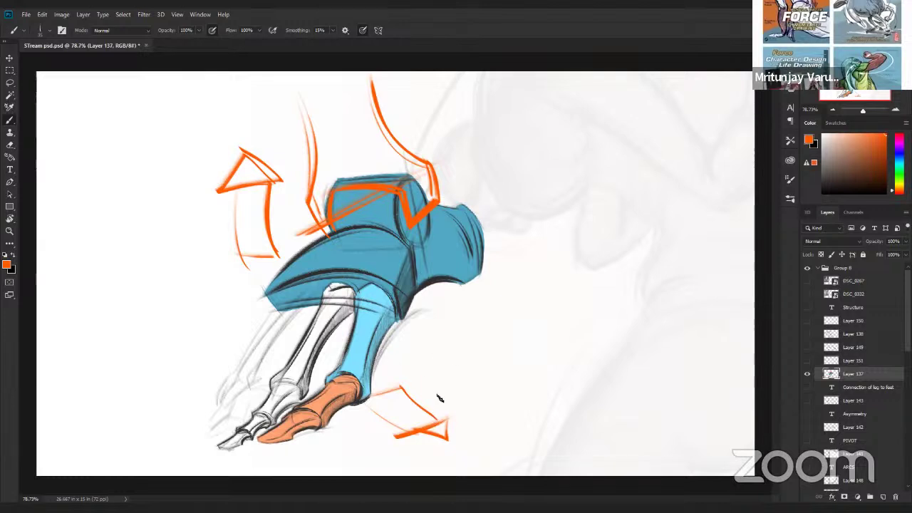
left_click_drag(438, 396, 474, 357)
left_click_drag(462, 388, 460, 397)
left_click_drag(481, 357, 460, 394)
mouse_move(265, 146)
left_mouse_down()
mouse_move(280, 123)
mouse_move(277, 129)
left_mouse_up()
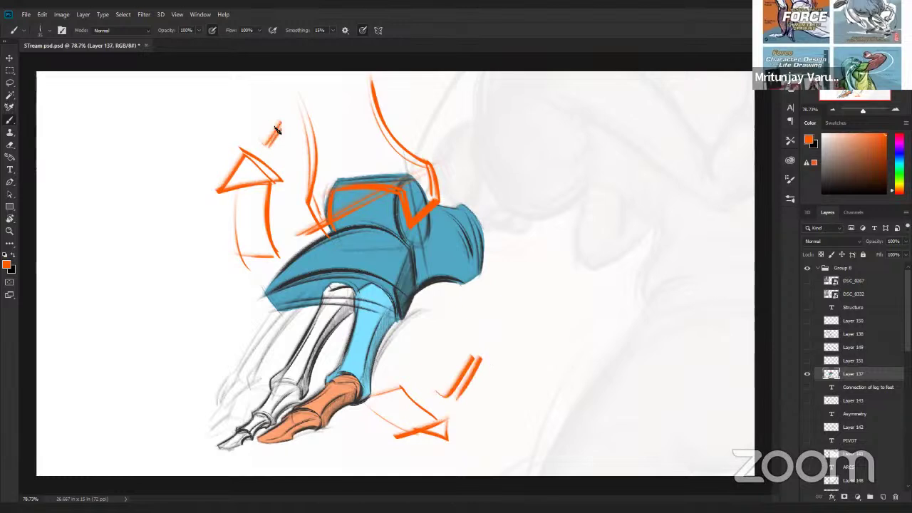
Hide Layer 137, show the DSC_0332 photo of the raised heel and add a new layer above it
key("z")
left_click(535, 301, "alt")
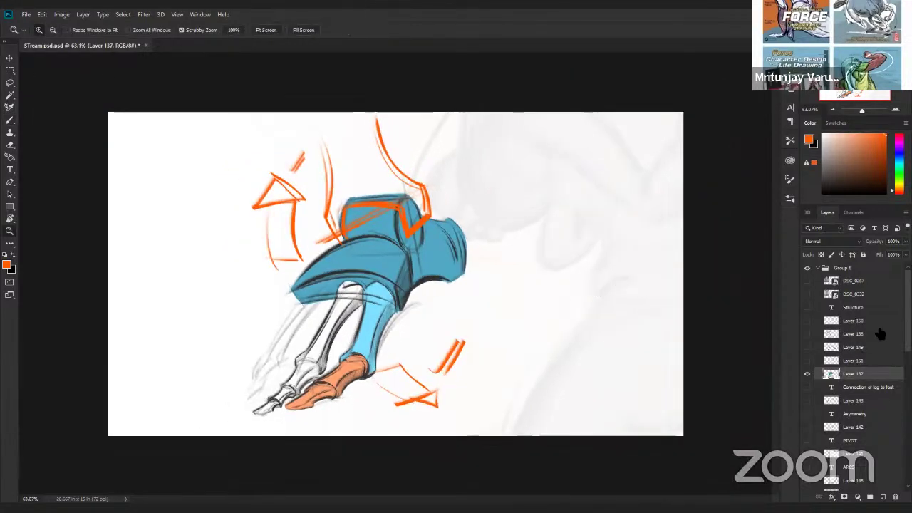
left_click(807, 374)
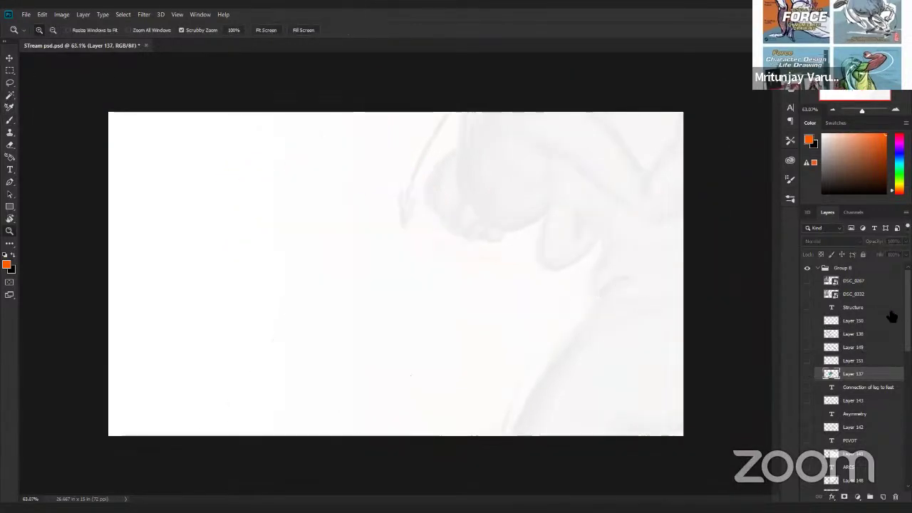
left_click(807, 293)
left_click(855, 294)
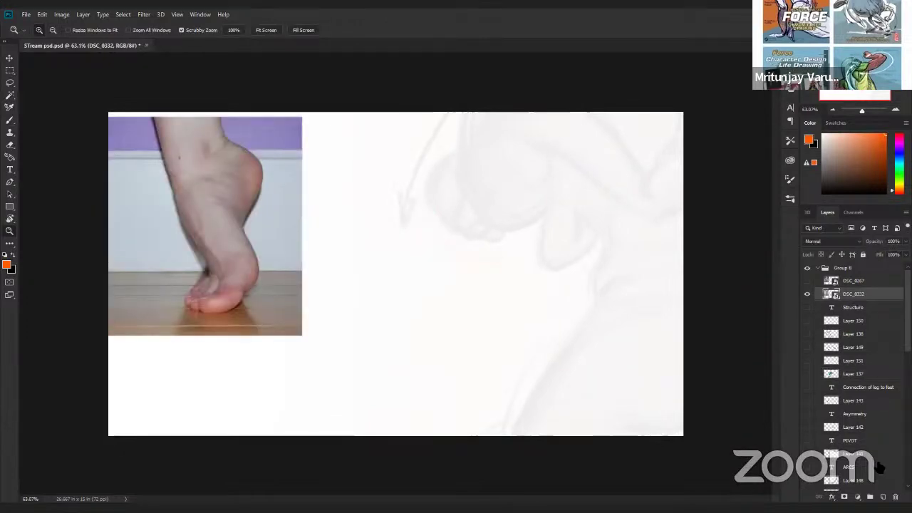
left_click(883, 497)
Draw a black curved arrow running down beside the photo, and a matching one along the front of the photographed foot
left_click_drag(420, 279, 436, 286)
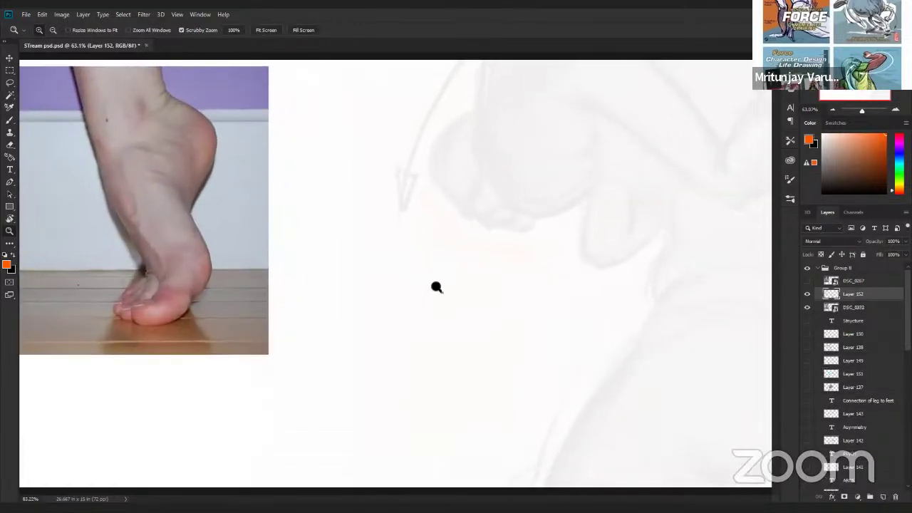
key("b")
key("d")
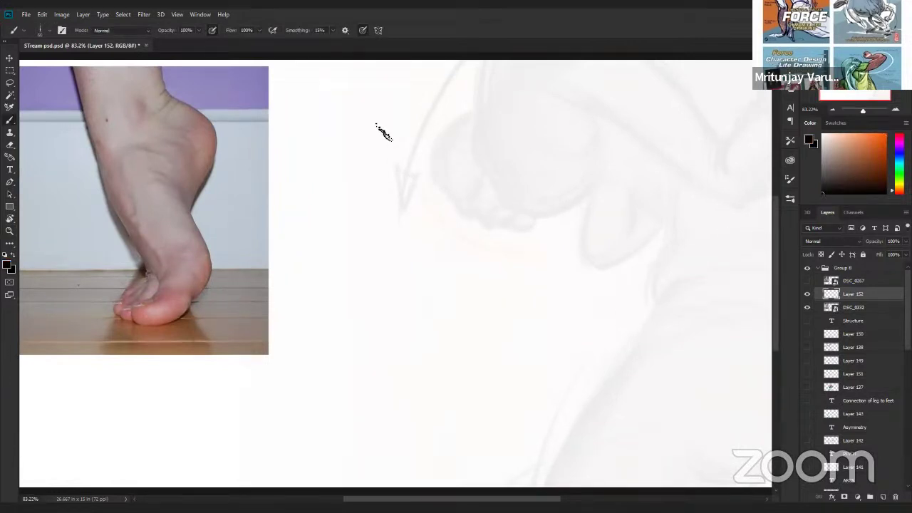
mouse_move(377, 92)
left_mouse_down()
mouse_move(476, 343)
mouse_move(439, 323)
mouse_move(468, 349)
left_mouse_up()
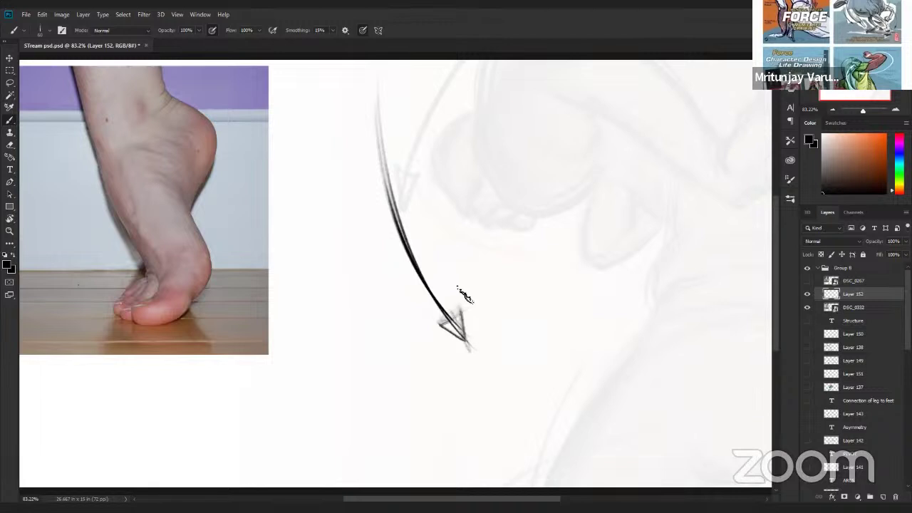
left_click_drag(71, 94, 126, 257)
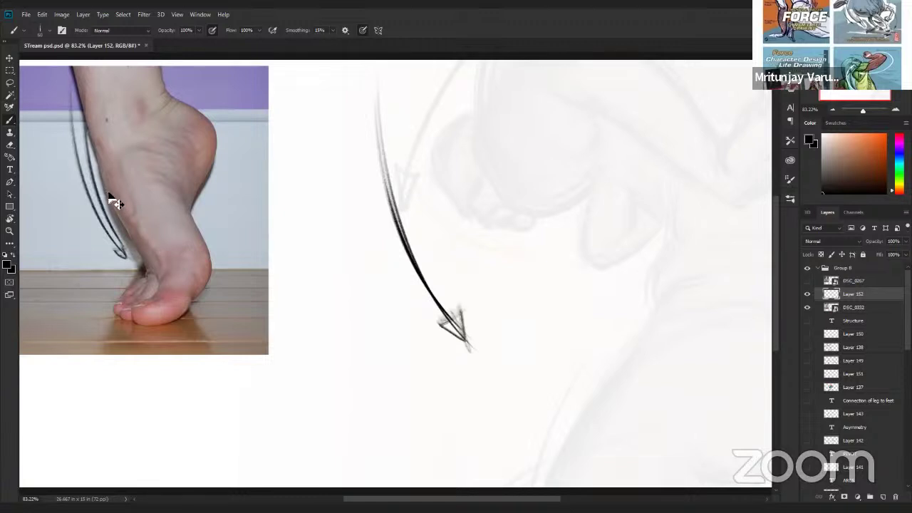
Scale down the arrows on Layer 152 and erase the one lying over the photo
key("ctrl+t")
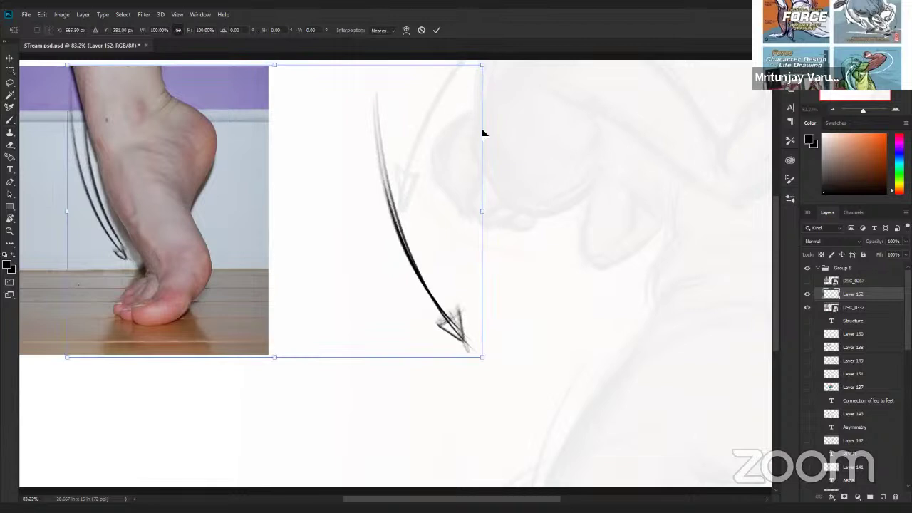
key("e")
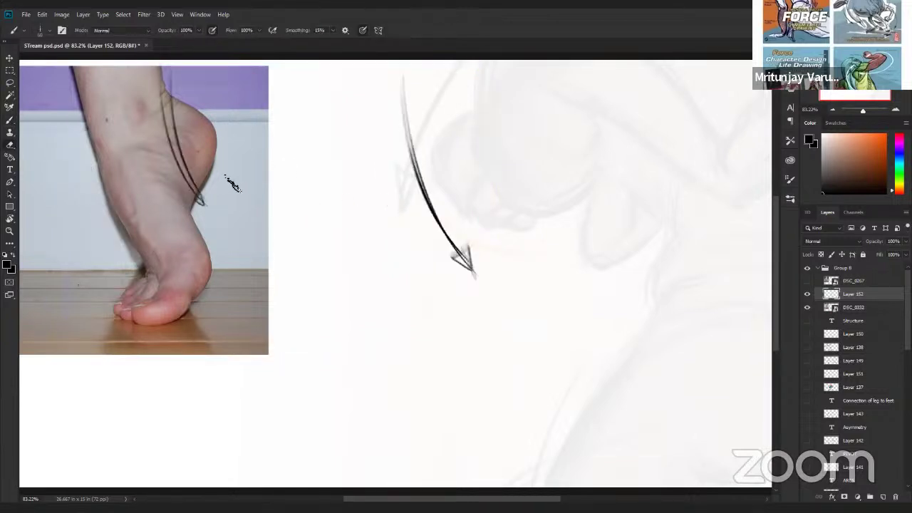
mouse_move(206, 192)
left_mouse_down()
mouse_move(193, 183)
mouse_move(193, 143)
left_mouse_up()
key("b")
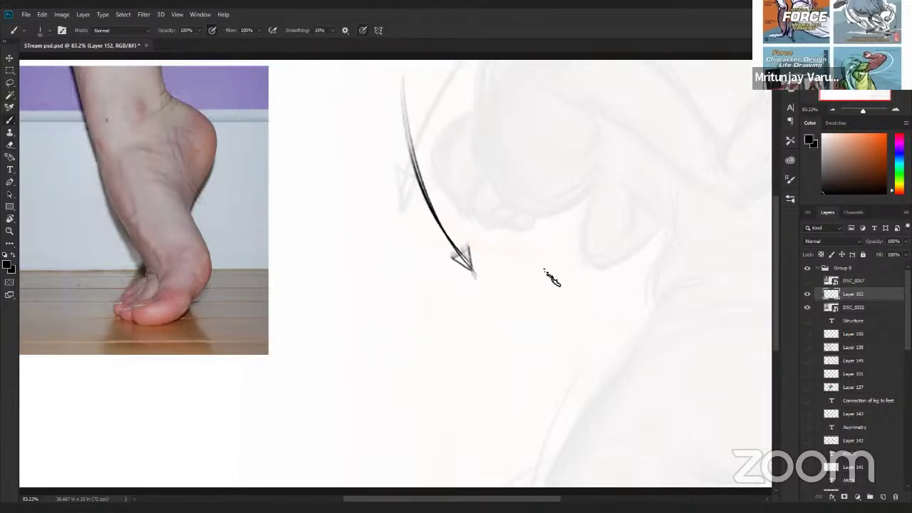
Sketch the foot's rear contour and the lines flowing from the arrow into it, and curve heavy strokes around the ball
left_click_drag(520, 188, 574, 370)
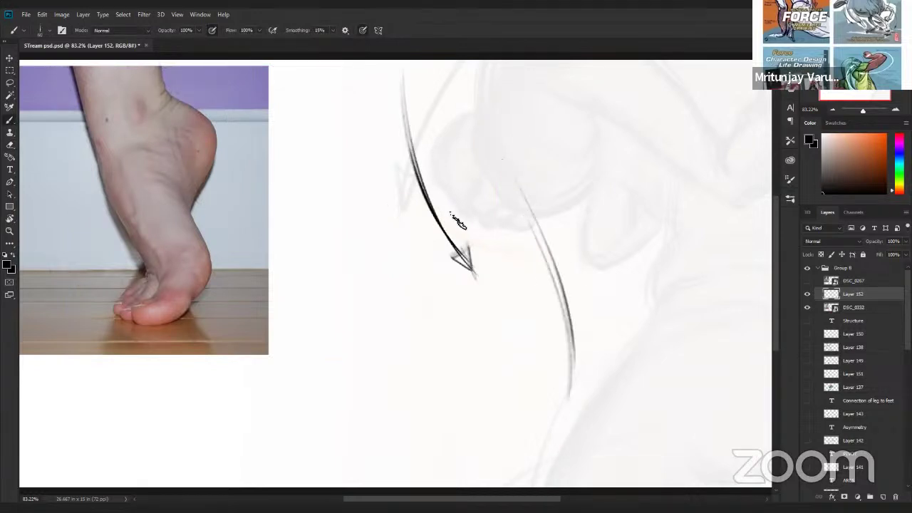
mouse_move(456, 215)
left_mouse_down()
mouse_move(546, 396)
mouse_move(574, 369)
left_mouse_up()
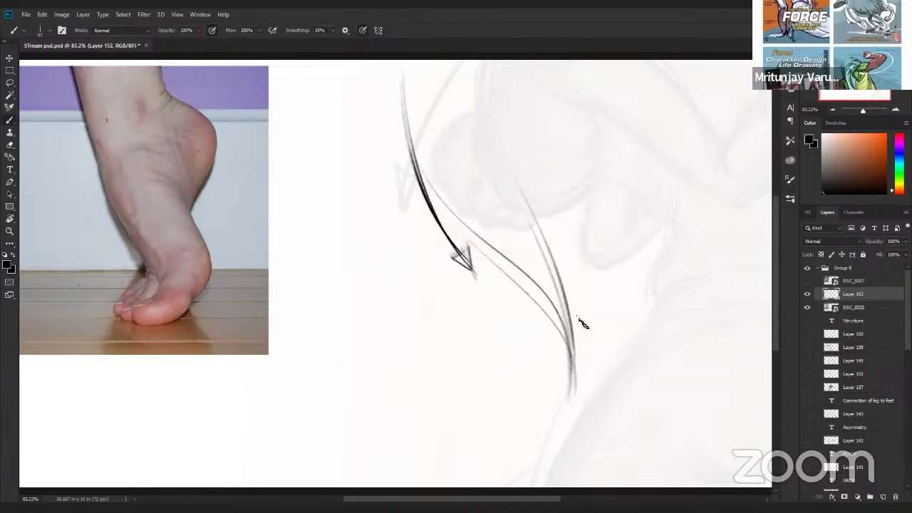
left_click_drag(578, 319, 507, 419)
left_click_drag(578, 353, 503, 419)
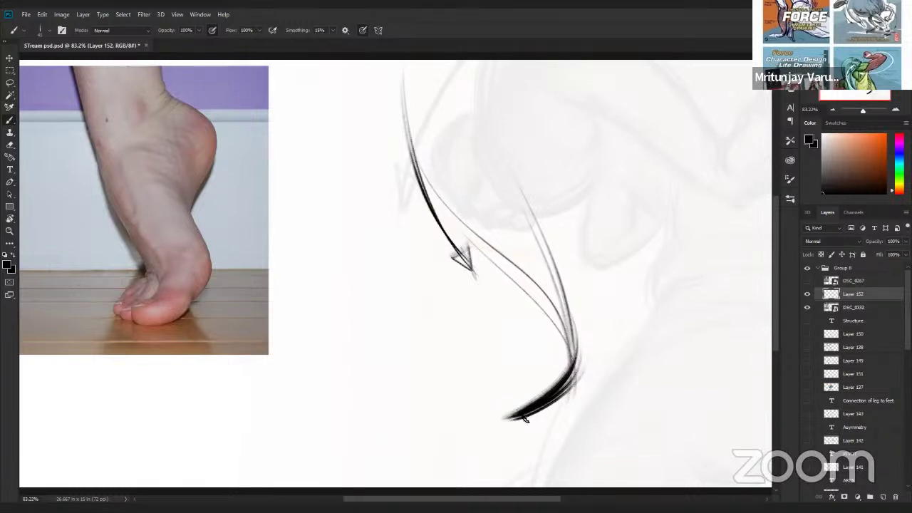
Sketch the toes with a heavy stroke under the big toe, and add flowing lines from the instep into the ball
left_click_drag(540, 392, 463, 408)
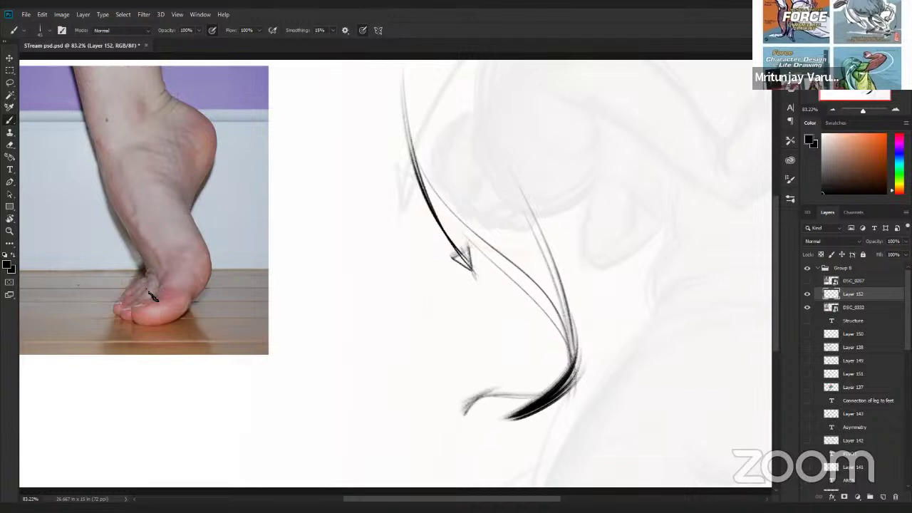
left_click_drag(499, 423, 413, 442)
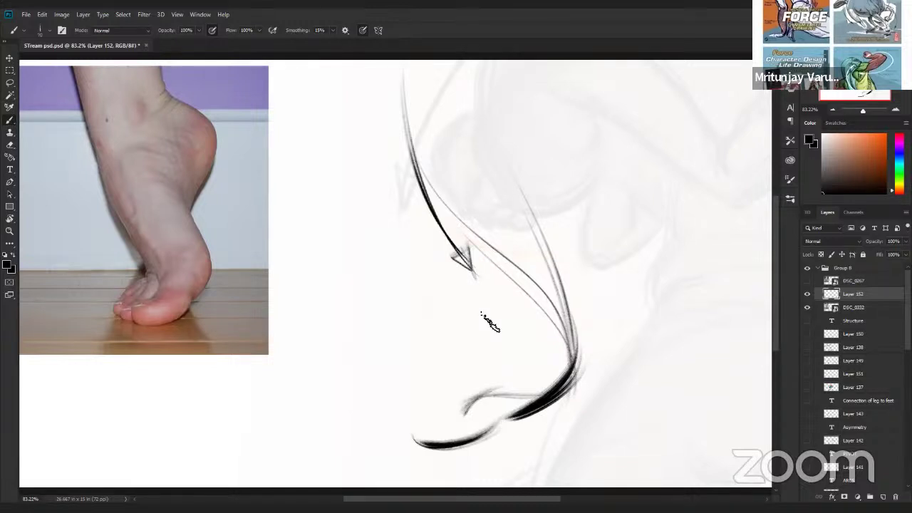
left_click_drag(429, 222, 508, 363)
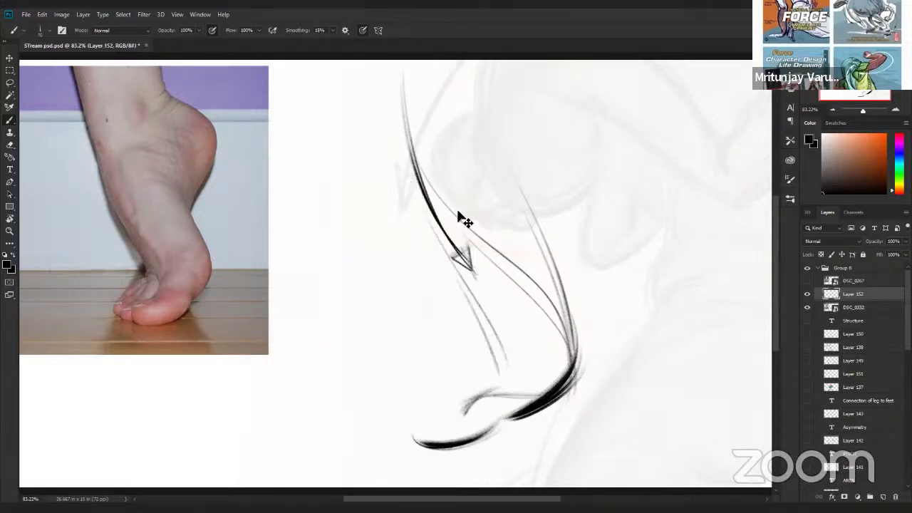
key("ctrl+z")
mouse_move(489, 273)
left_mouse_down()
mouse_move(567, 373)
mouse_move(508, 402)
mouse_move(480, 398)
mouse_move(390, 422)
left_mouse_up()
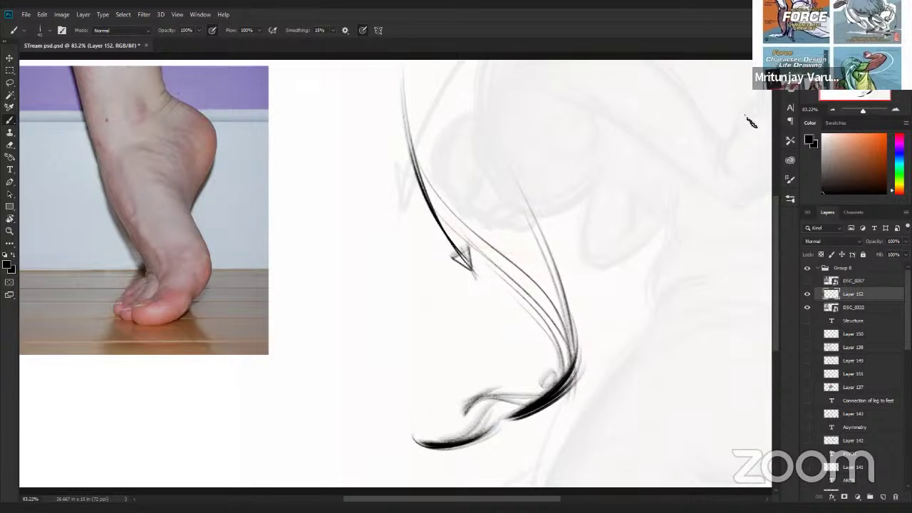
Sketch a long arc and a shorter one beneath it above the foot sketch, and join their ends with a small block
mouse_move(748, 116)
left_mouse_down()
mouse_move(608, 107)
mouse_move(667, 115)
mouse_move(536, 142)
mouse_move(641, 119)
left_mouse_up()
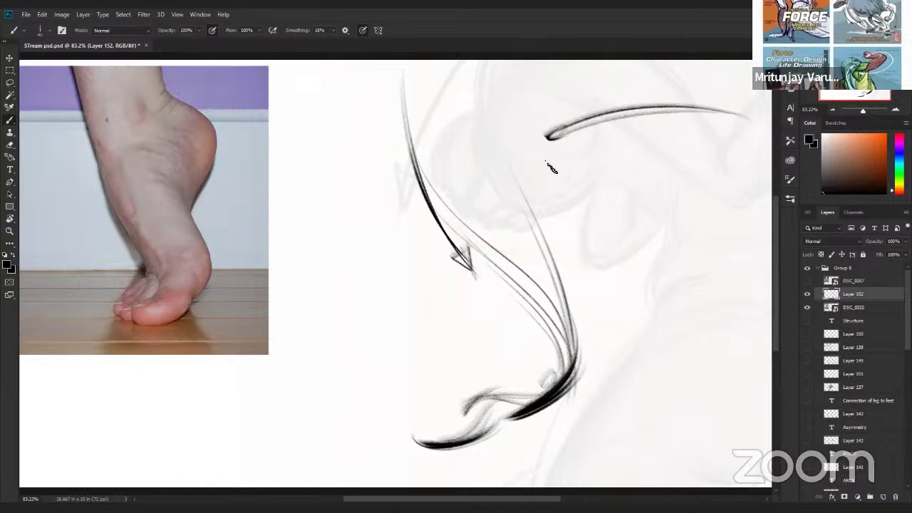
left_click_drag(583, 161, 498, 158)
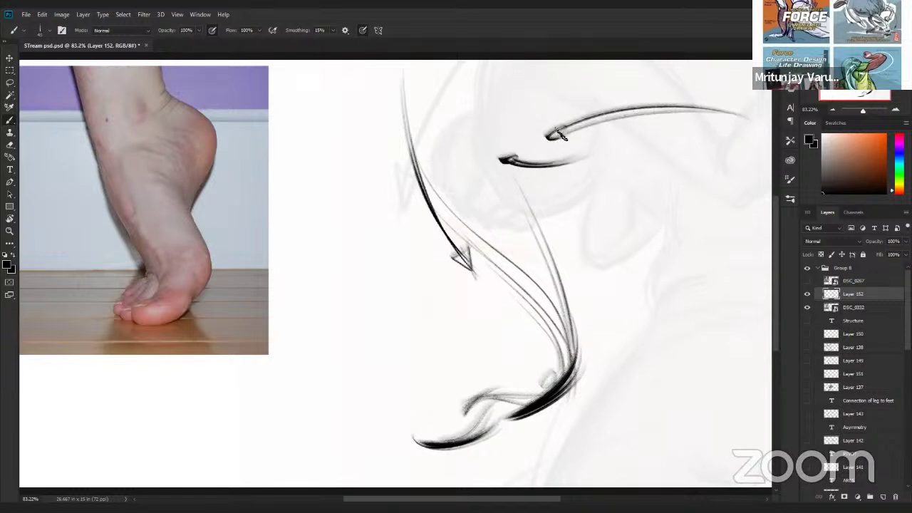
mouse_move(552, 134)
left_mouse_down()
mouse_move(495, 135)
mouse_move(512, 135)
mouse_move(507, 158)
left_mouse_up()
mouse_move(557, 134)
left_mouse_down()
mouse_move(499, 140)
mouse_move(519, 151)
mouse_move(550, 138)
left_mouse_up()
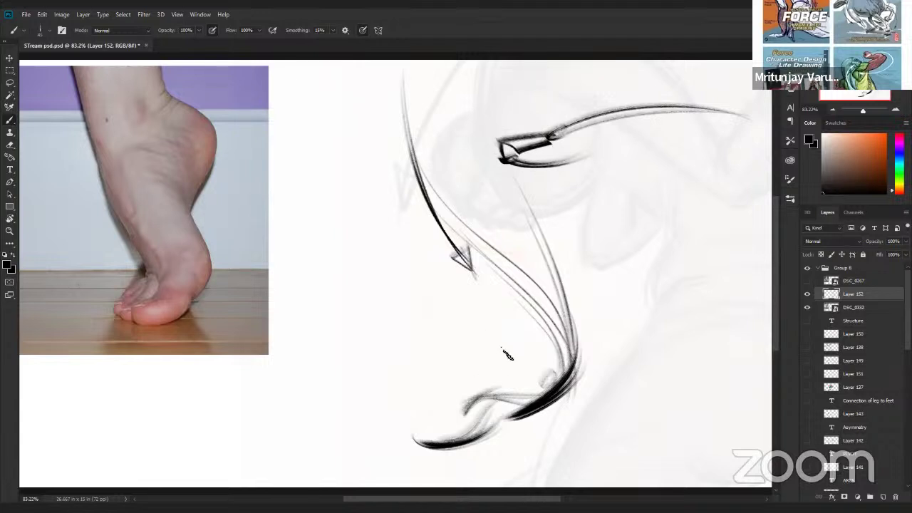
mouse_move(431, 340)
left_mouse_down()
mouse_move(342, 415)
mouse_move(331, 393)
mouse_move(341, 439)
mouse_move(346, 431)
mouse_move(305, 446)
left_mouse_up()
left_click_drag(374, 413, 312, 451)
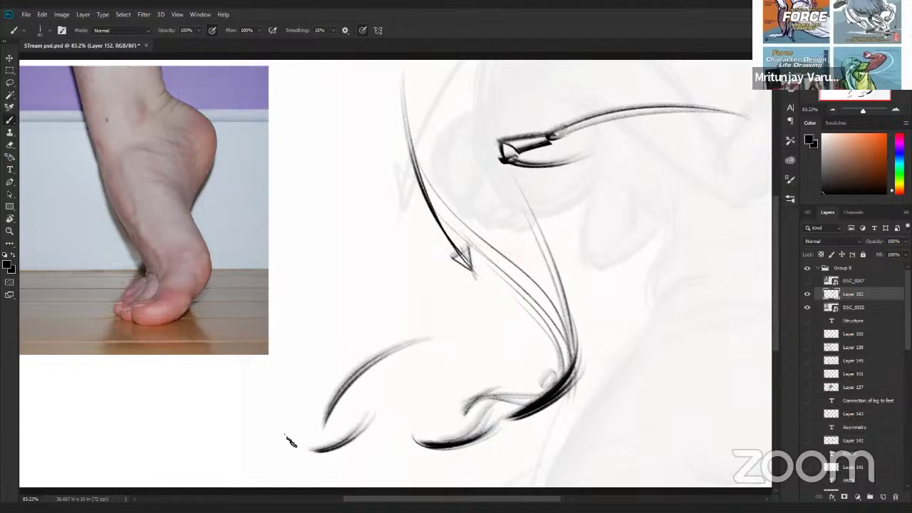
key("ctrl+z")
key("ctrl+z")
key("ctrl+z")
key("ctrl+z")
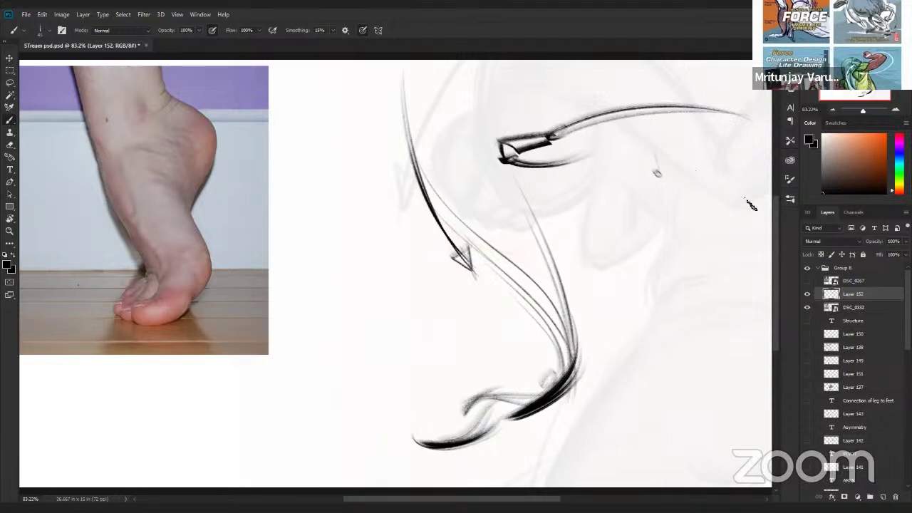
Draw a downward arrow beneath the long arc and a shallow upward-curving arc below the arrowhead
left_click_drag(746, 205, 569, 220)
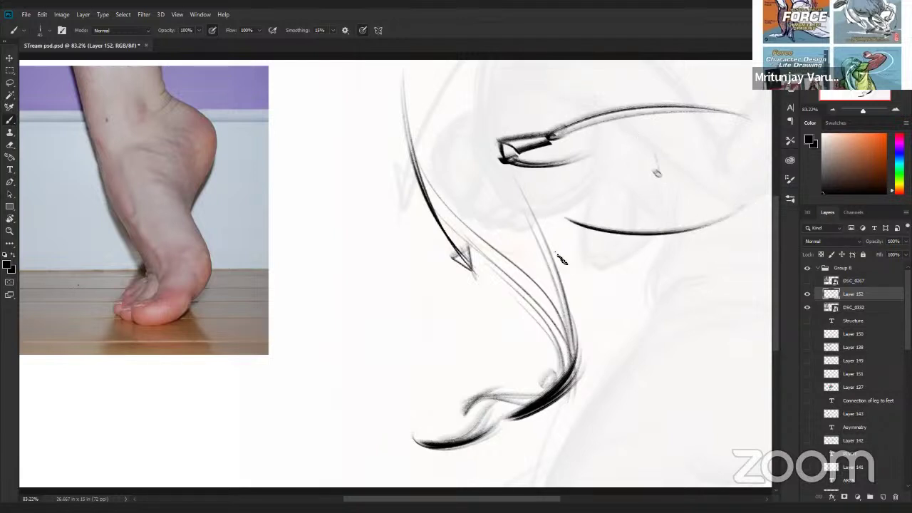
key("ctrl+z")
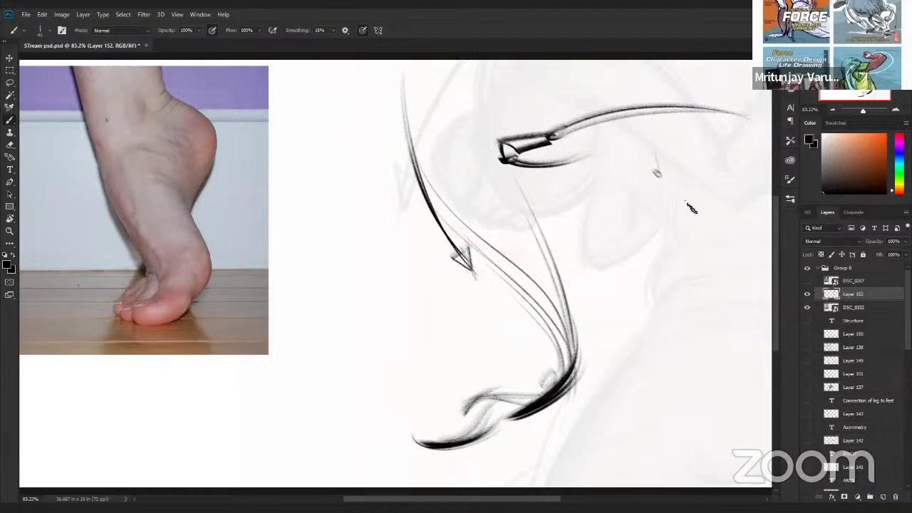
left_click_drag(665, 147, 667, 213)
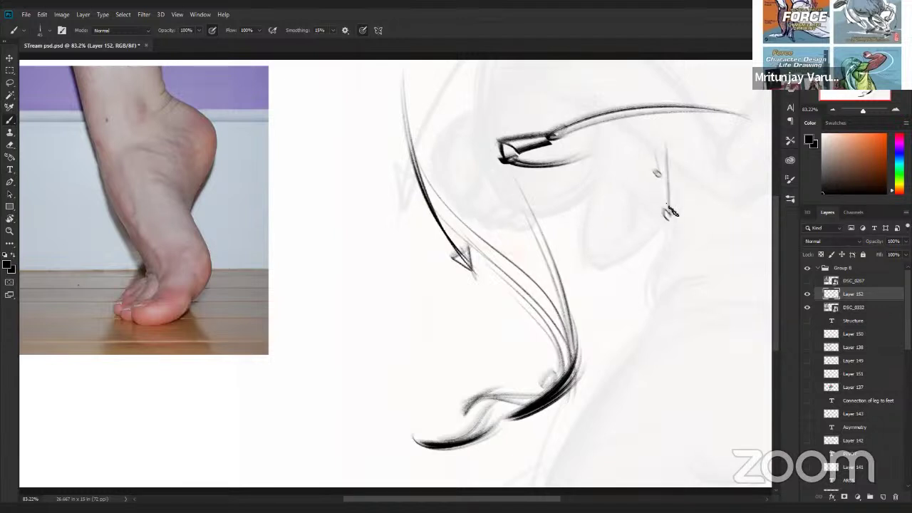
mouse_move(594, 226)
left_mouse_down()
mouse_move(716, 222)
mouse_move(733, 210)
left_mouse_up()
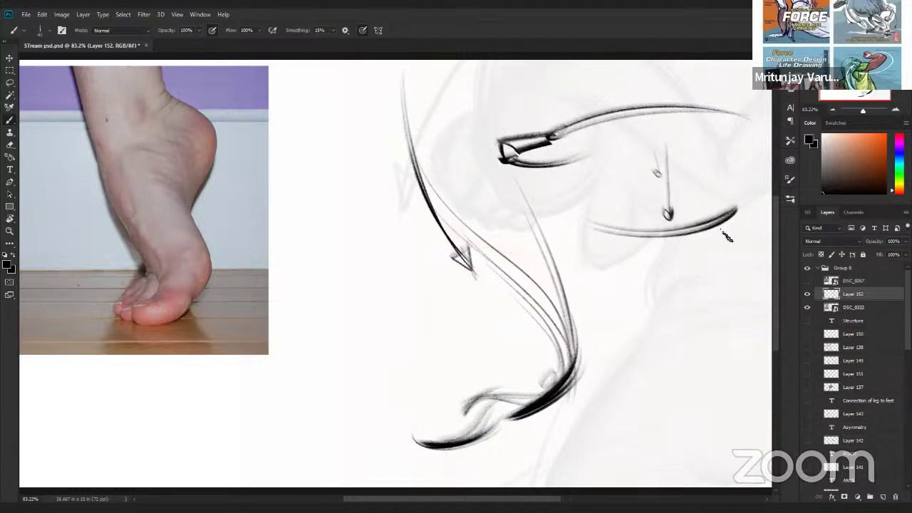
Build the upward-curving arc below the arrow into a layered curved form with a heavy lower edge
mouse_move(578, 238)
left_mouse_down()
mouse_move(683, 267)
mouse_move(753, 255)
mouse_move(585, 272)
mouse_move(596, 272)
left_mouse_up()
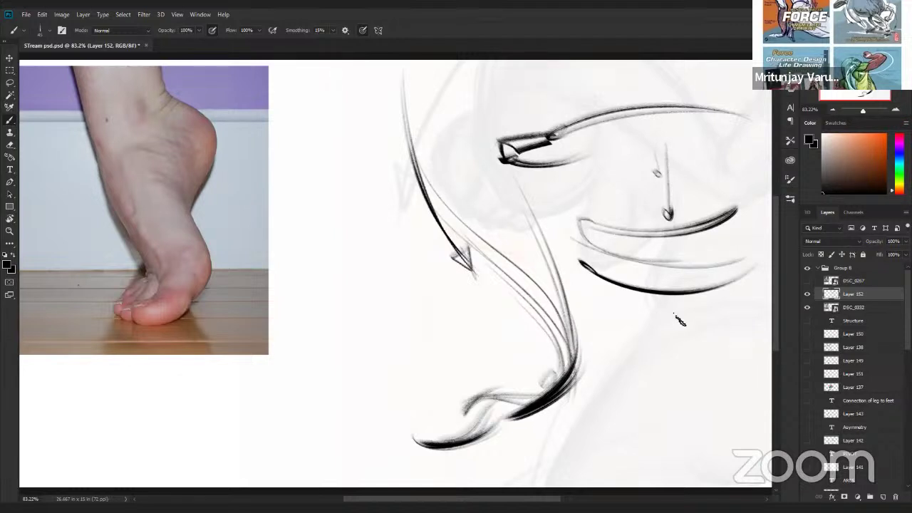
left_click_drag(733, 261, 606, 277)
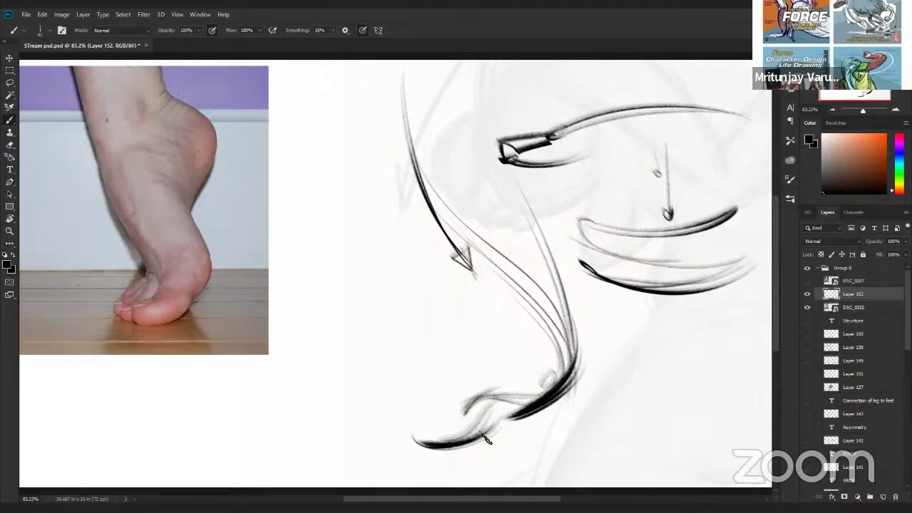
Sketch the foot's front contour, curving from the arrowhead down over the instep to the toes
mouse_move(393, 424)
left_mouse_down()
mouse_move(474, 369)
mouse_move(463, 390)
left_mouse_up()
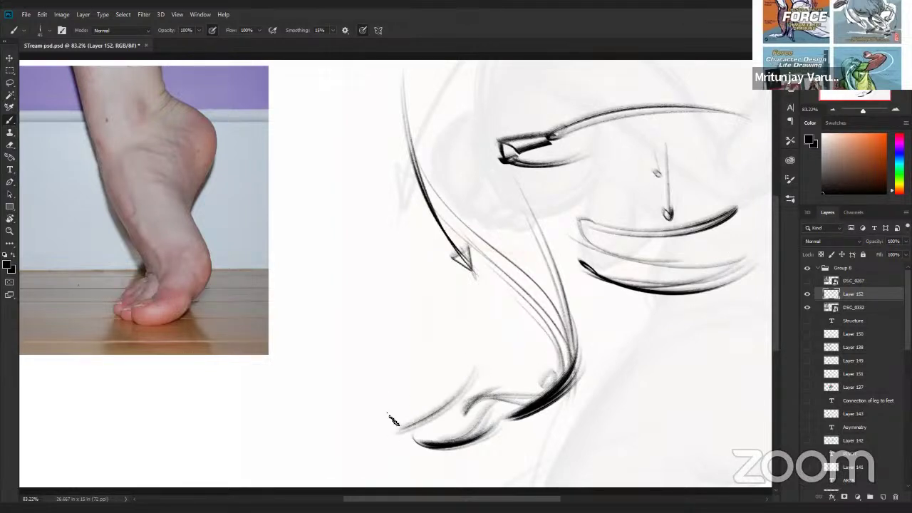
key("ctrl+z")
mouse_move(481, 330)
left_mouse_down()
mouse_move(396, 427)
mouse_move(450, 390)
left_mouse_up()
left_click_drag(498, 178, 460, 399)
key("ctrl+z")
mouse_move(473, 228)
left_mouse_down()
mouse_move(438, 417)
mouse_move(420, 417)
mouse_move(465, 398)
left_mouse_up()
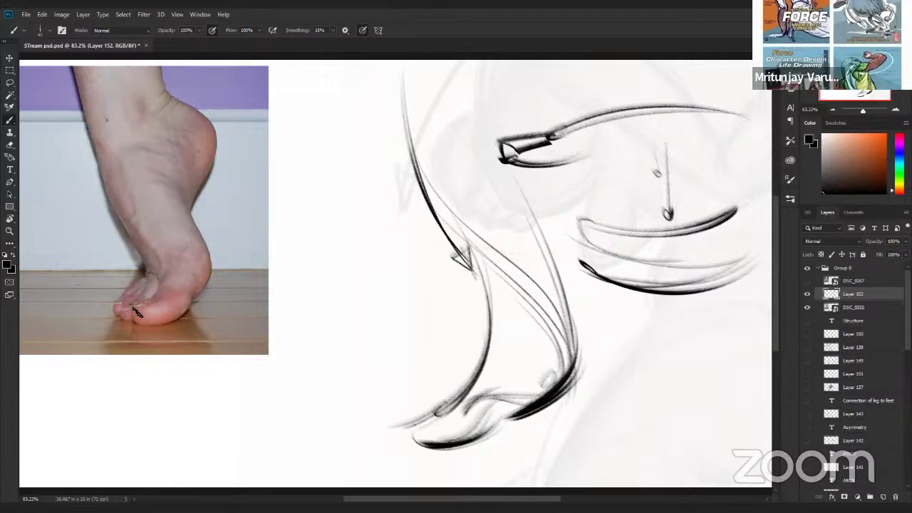
Sketch the smaller toes as overlapping curved strokes behind the big toe
left_click_drag(394, 435, 446, 388)
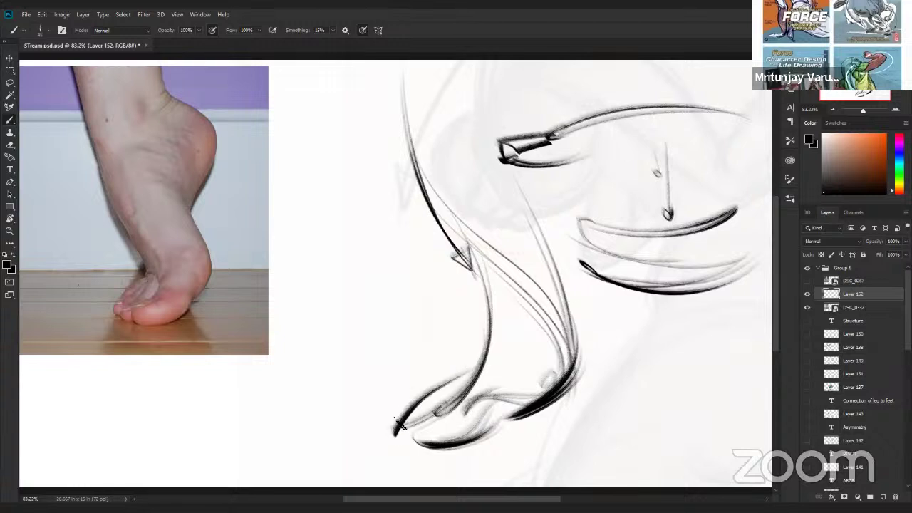
key("ctrl+z")
mouse_move(394, 426)
left_mouse_down()
mouse_move(461, 372)
mouse_move(396, 414)
mouse_move(405, 425)
mouse_move(389, 424)
mouse_move(410, 408)
mouse_move(393, 399)
mouse_move(468, 344)
mouse_move(407, 386)
mouse_move(479, 354)
left_mouse_up()
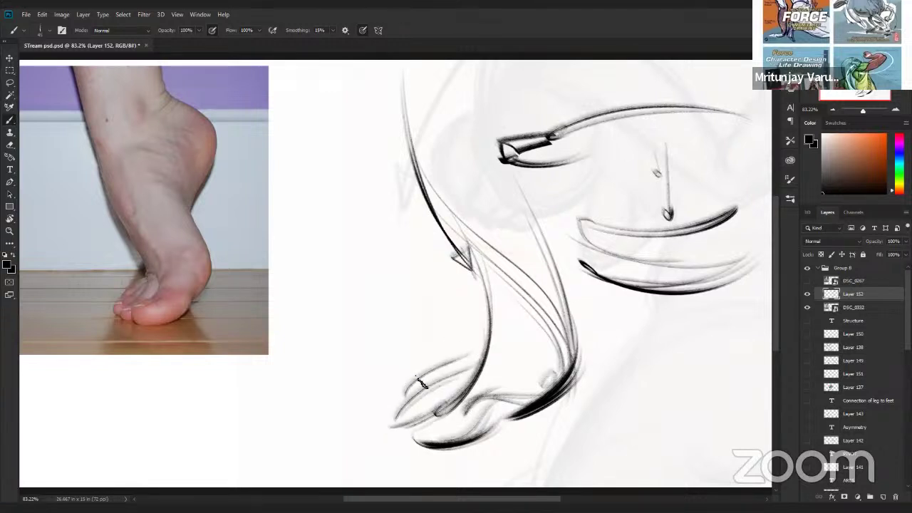
left_click_drag(423, 385, 470, 343)
Hide the finished force sketch on Layer 152 and add a new layer above it
key("z")
mouse_move(614, 309)
left_mouse_down()
mouse_move(615, 355)
mouse_move(591, 359)
mouse_move(605, 354)
left_mouse_up()
key("b")
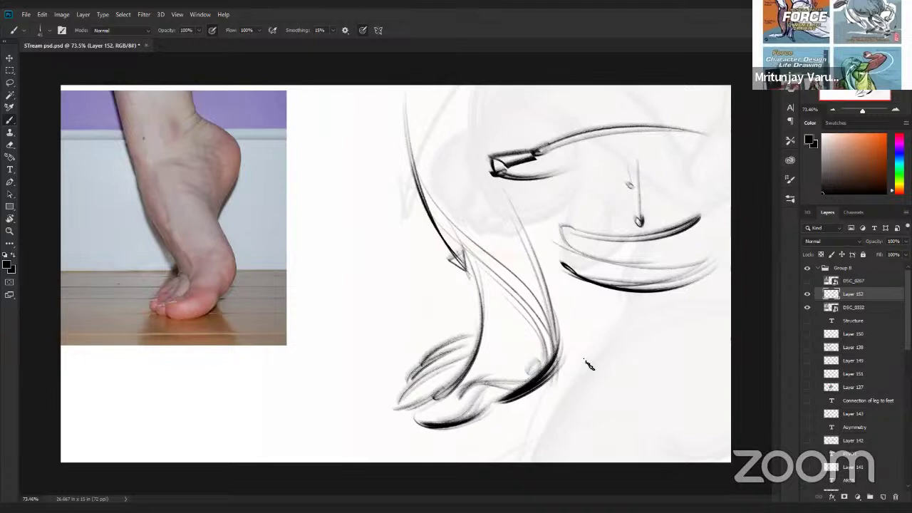
left_click(807, 294)
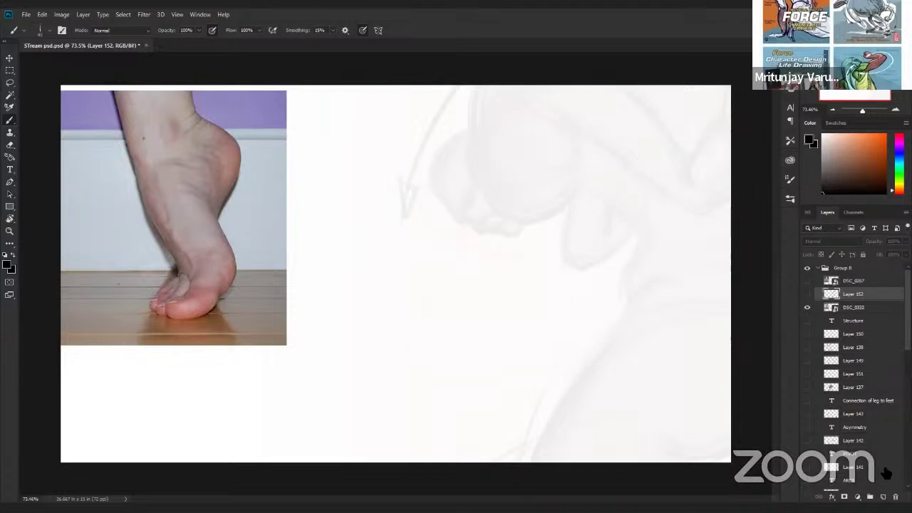
left_click(883, 497)
Sketch paired curved lines for the front contour and the rear edge of the raised foot
key("z")
left_click(483, 284)
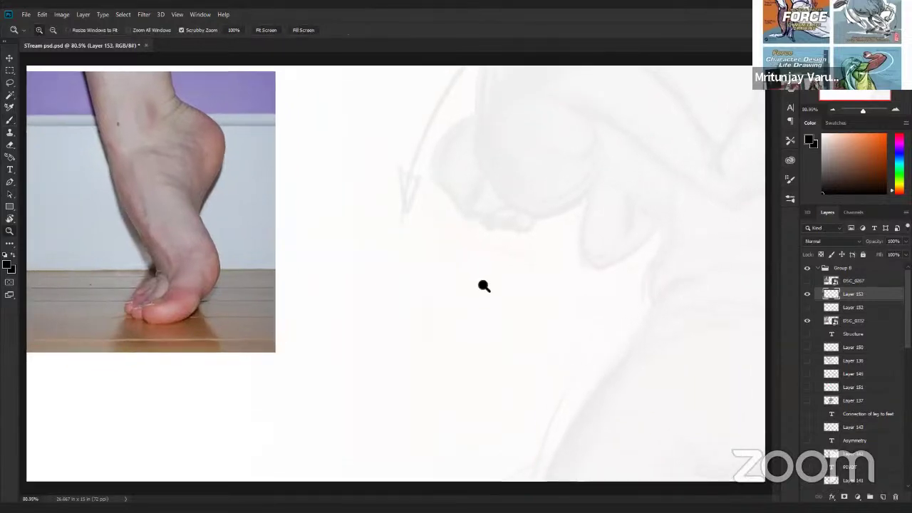
key("b")
mouse_move(523, 367)
left_mouse_down()
mouse_move(383, 137)
mouse_move(536, 359)
left_mouse_up()
mouse_move(602, 424)
left_mouse_down()
mouse_move(552, 240)
mouse_move(564, 280)
left_mouse_up()
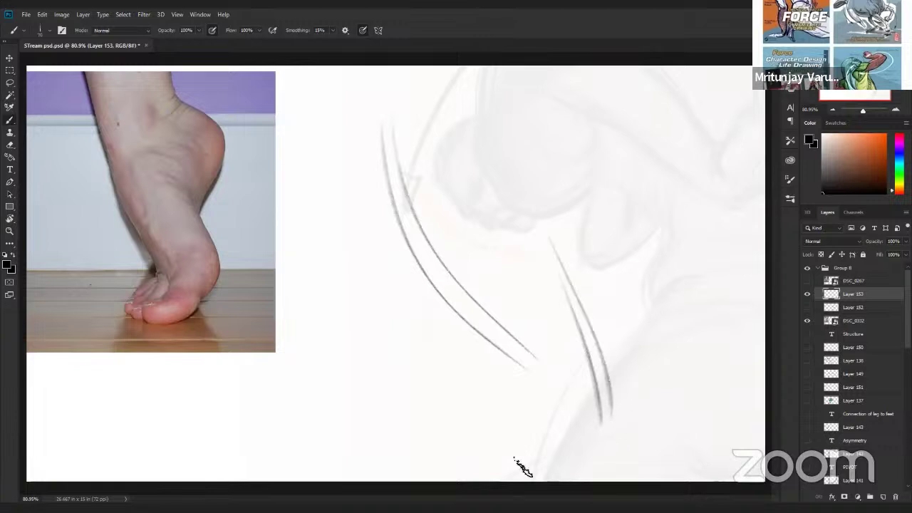
Sketch the ball's underside, a double arch across the top of the ball, and the outline of the toes
mouse_move(526, 462)
left_mouse_down()
mouse_move(579, 390)
mouse_move(562, 394)
mouse_move(610, 413)
left_mouse_up()
left_click_drag(465, 369, 596, 424)
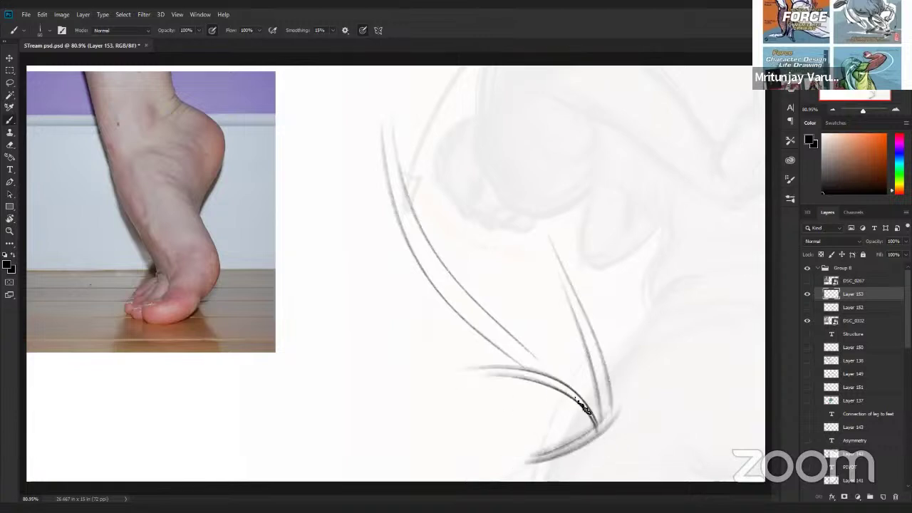
mouse_move(547, 390)
left_mouse_down()
mouse_move(468, 450)
mouse_move(527, 472)
mouse_move(595, 426)
left_mouse_up()
mouse_move(541, 460)
left_mouse_down()
mouse_move(586, 461)
mouse_move(530, 428)
mouse_move(542, 418)
mouse_move(498, 435)
left_mouse_up()
left_click_drag(554, 422, 494, 440)
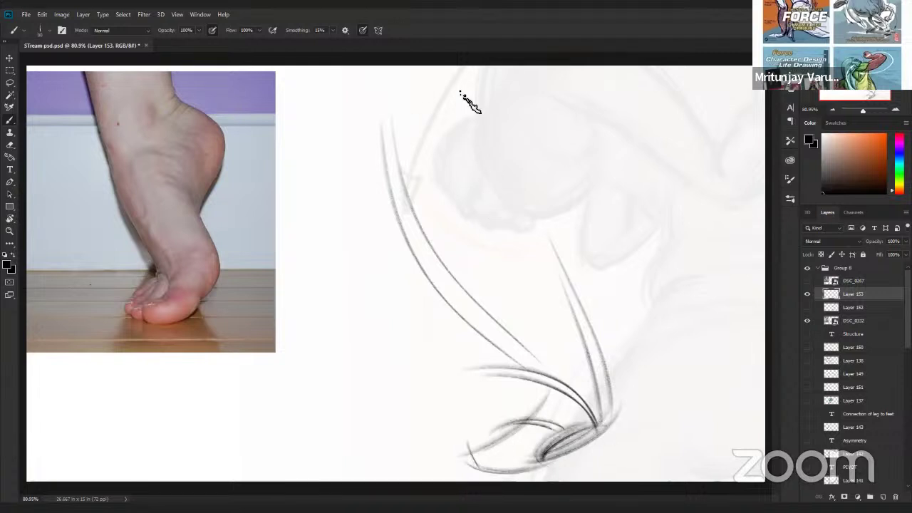
Draw a high arch across the ankle with a side edge down from it, and a second arch across the upper foot
mouse_move(439, 68)
left_mouse_down()
mouse_move(549, 92)
mouse_move(581, 132)
left_mouse_up()
mouse_move(574, 139)
left_mouse_down()
mouse_move(563, 278)
mouse_move(560, 270)
left_mouse_up()
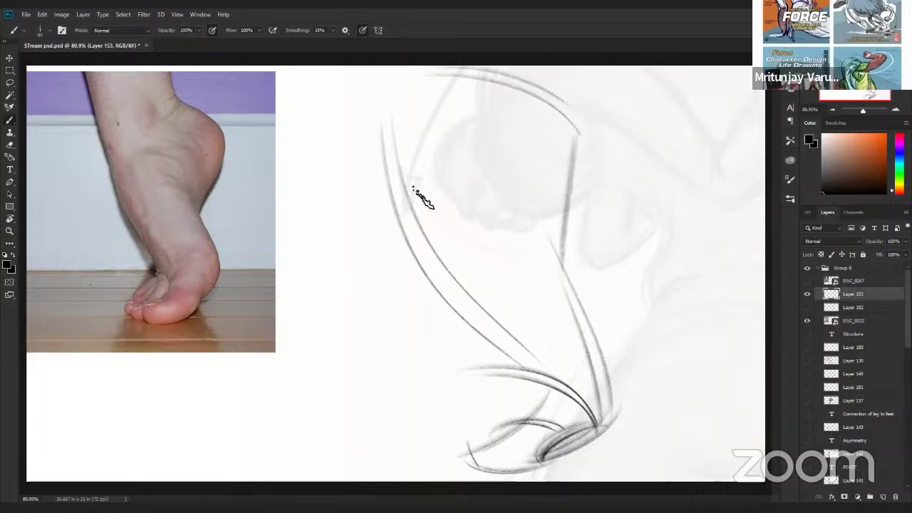
left_click_drag(410, 214, 557, 229)
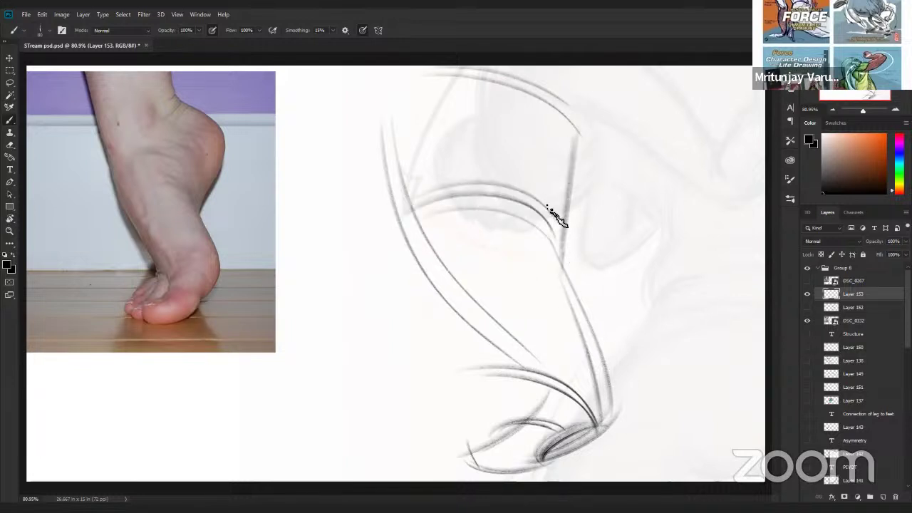
Reinforce the foot's rear edge with heavy strokes from the upper arch down to the ball
left_click_drag(534, 146, 603, 358)
left_click_drag(549, 189, 610, 418)
left_click_drag(566, 256, 598, 432)
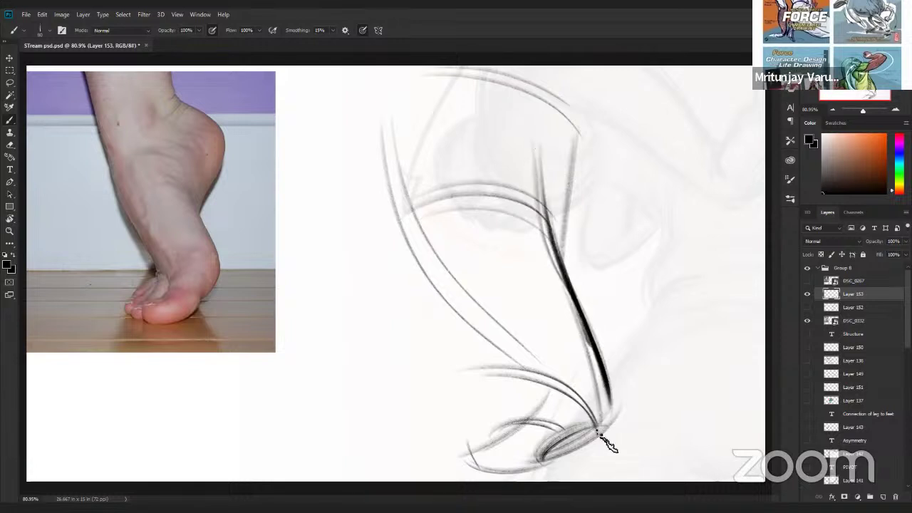
mouse_move(574, 285)
left_mouse_down()
mouse_move(602, 374)
mouse_move(614, 338)
mouse_move(613, 408)
mouse_move(553, 437)
left_mouse_up()
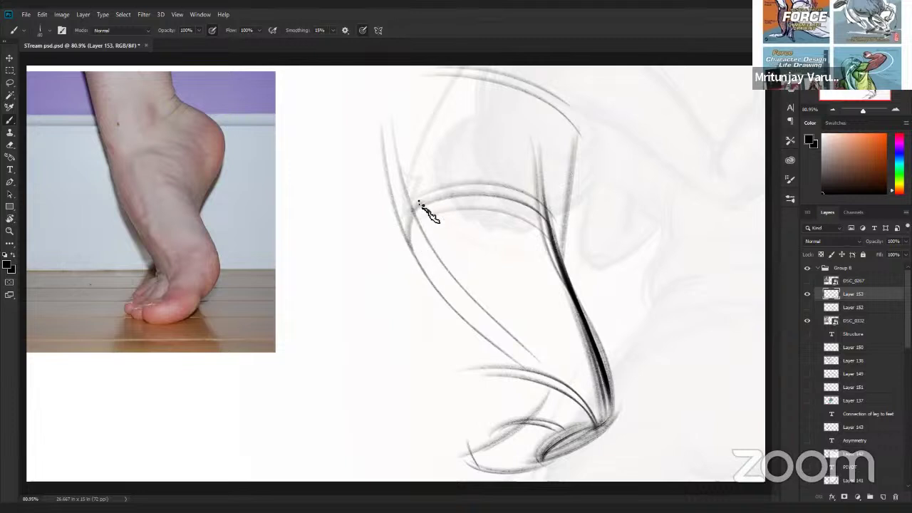
Add plane lines along the instep toward the ball and darken the arch across the upper foot
mouse_move(413, 212)
left_mouse_down()
mouse_move(454, 206)
mouse_move(477, 222)
mouse_move(472, 241)
mouse_move(461, 204)
mouse_move(563, 370)
left_mouse_up()
left_click_drag(502, 309, 574, 393)
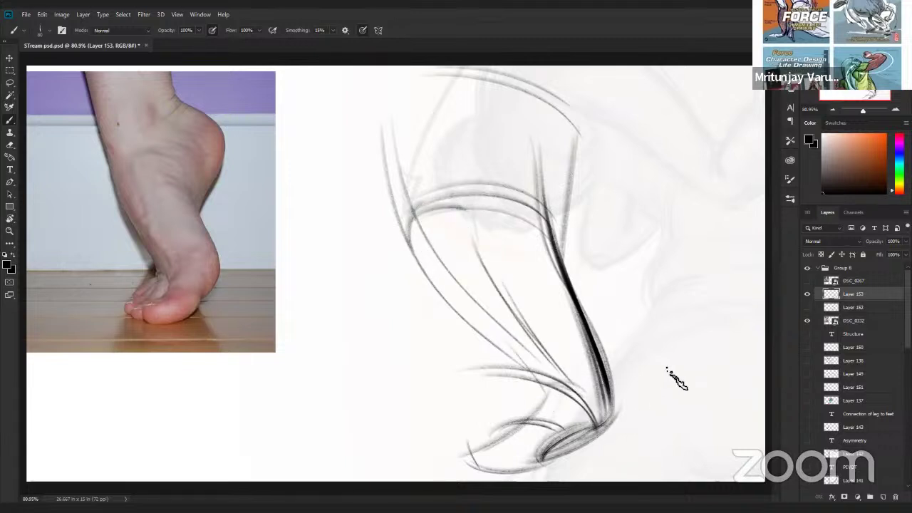
mouse_move(391, 215)
left_mouse_down()
mouse_move(548, 217)
mouse_move(545, 210)
left_mouse_up()
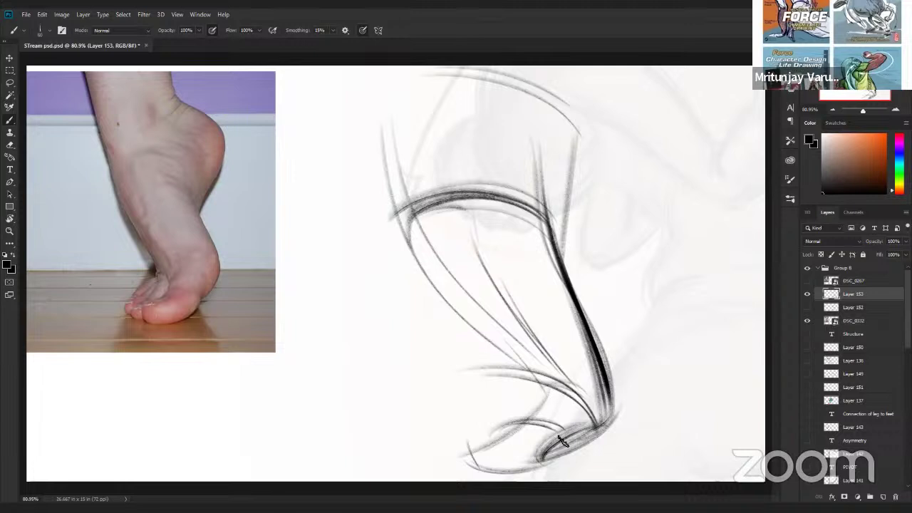
Darken the ball and big toe, add a toenail, and define the toe planes with a curved line over the ball
left_click_drag(555, 437, 591, 425)
left_click_drag(475, 453, 545, 467)
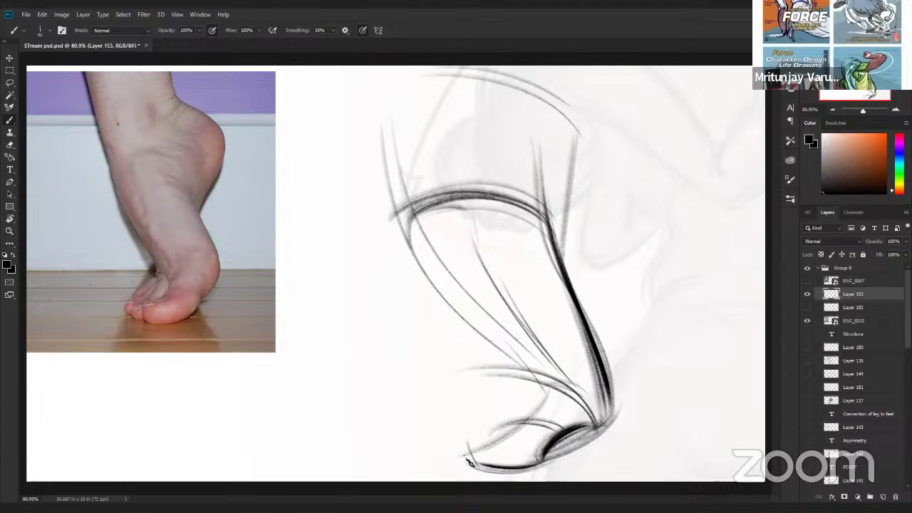
mouse_move(464, 462)
left_mouse_down()
mouse_move(524, 448)
mouse_move(517, 428)
mouse_move(524, 436)
mouse_move(516, 452)
left_mouse_up()
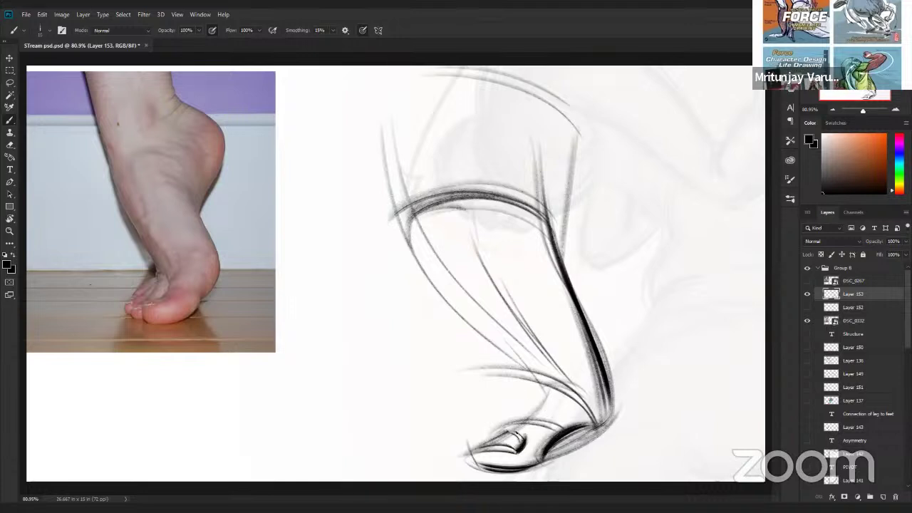
mouse_move(499, 436)
left_mouse_down()
mouse_move(526, 429)
mouse_move(535, 397)
mouse_move(586, 425)
left_mouse_up()
left_click_drag(533, 442, 576, 403)
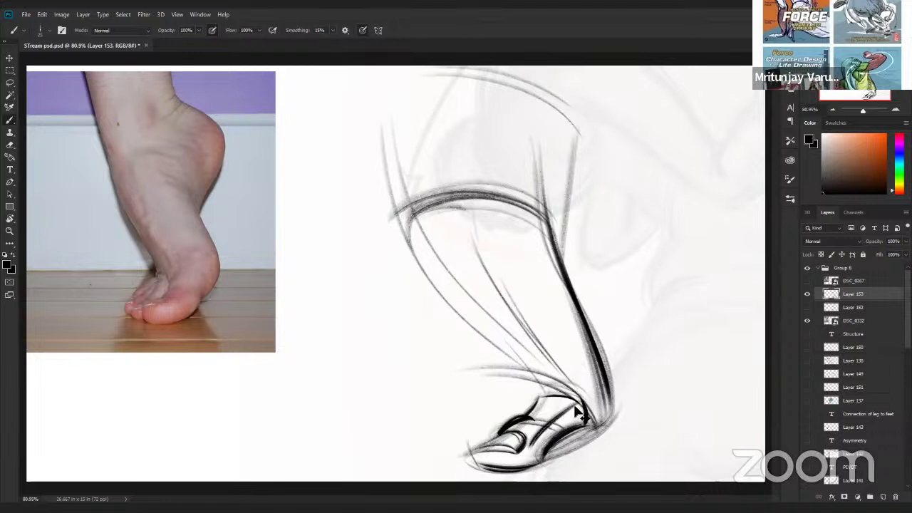
key("ctrl+z")
key("ctrl+z")
left_click_drag(550, 431, 579, 404)
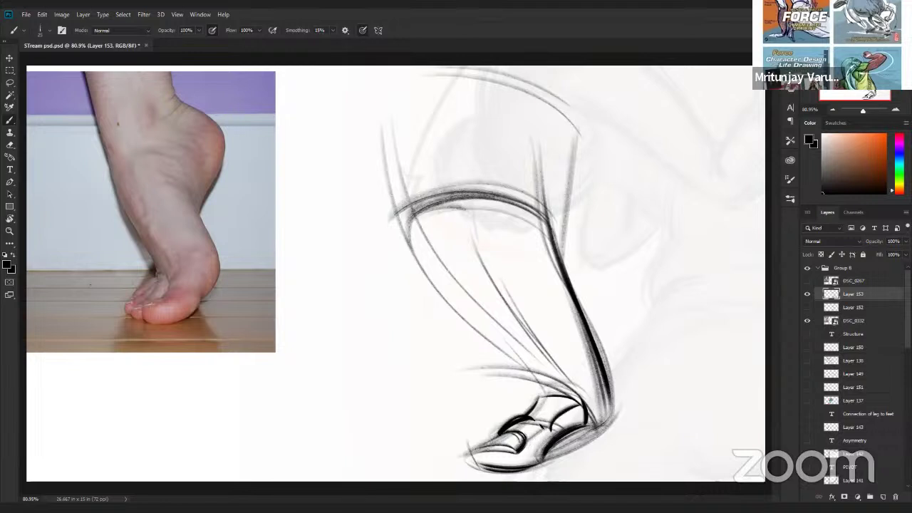
Add cross-contours and small direction arrows projecting from the planes of the toes
left_click_drag(502, 461, 464, 472)
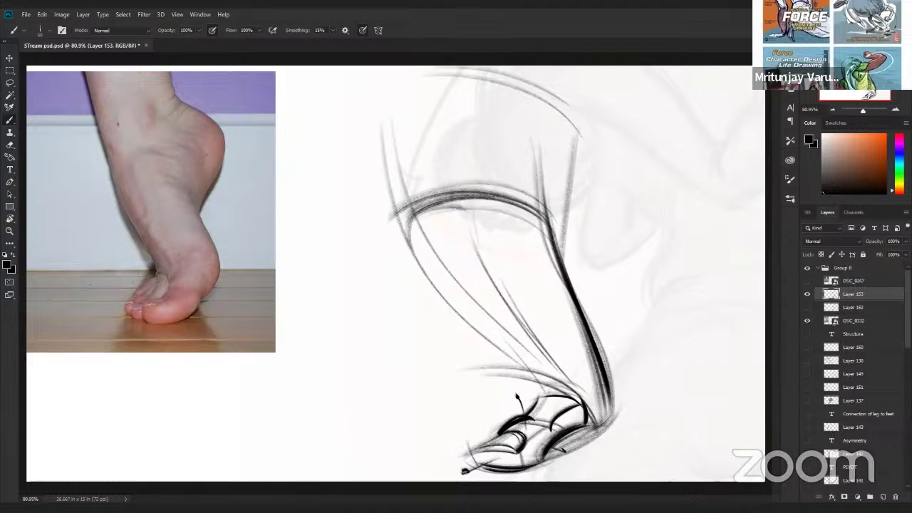
key("z")
key("ctrl+minus")
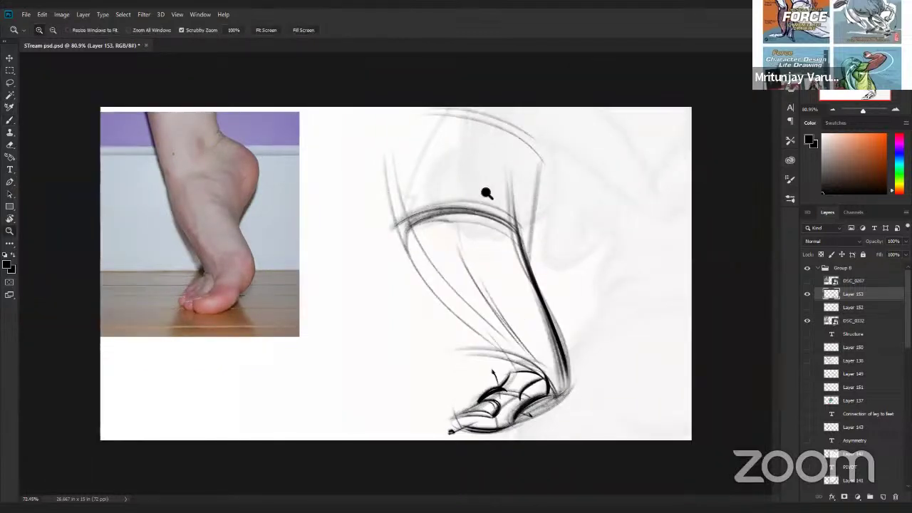
left_click(489, 198)
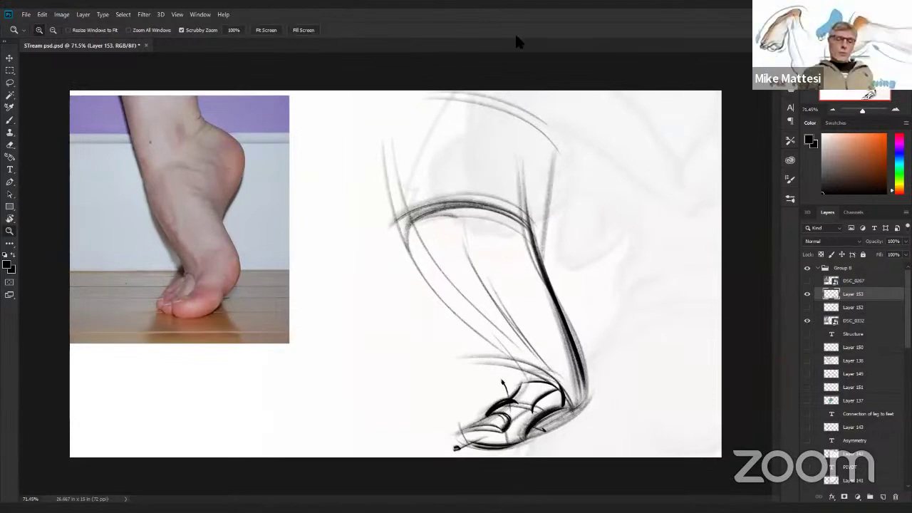